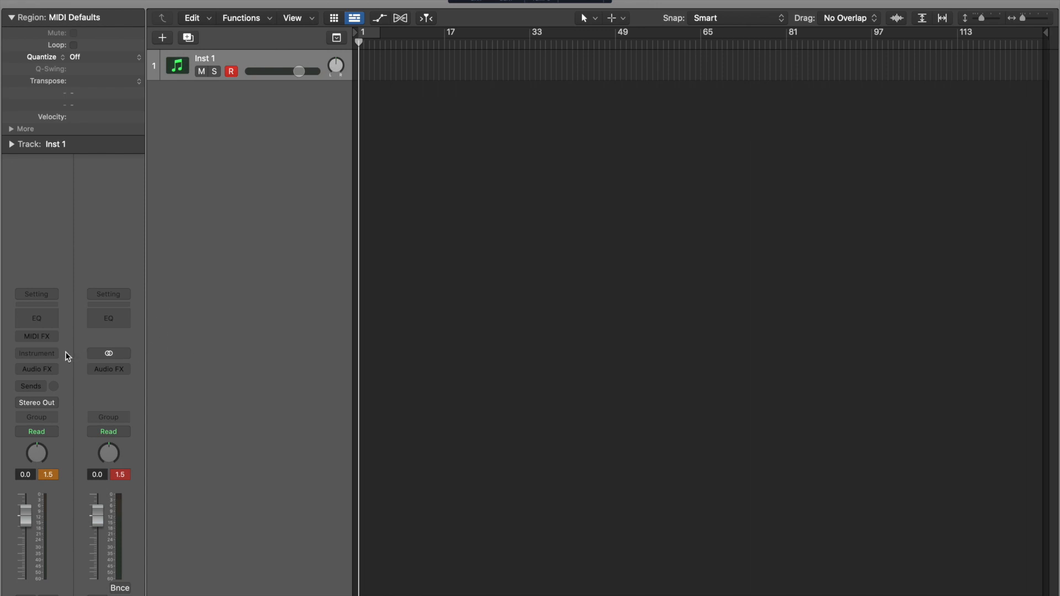
- Load Quick Sampler (Single Sample) in Stereo into Inst 1's instrument slot
click(49, 355)
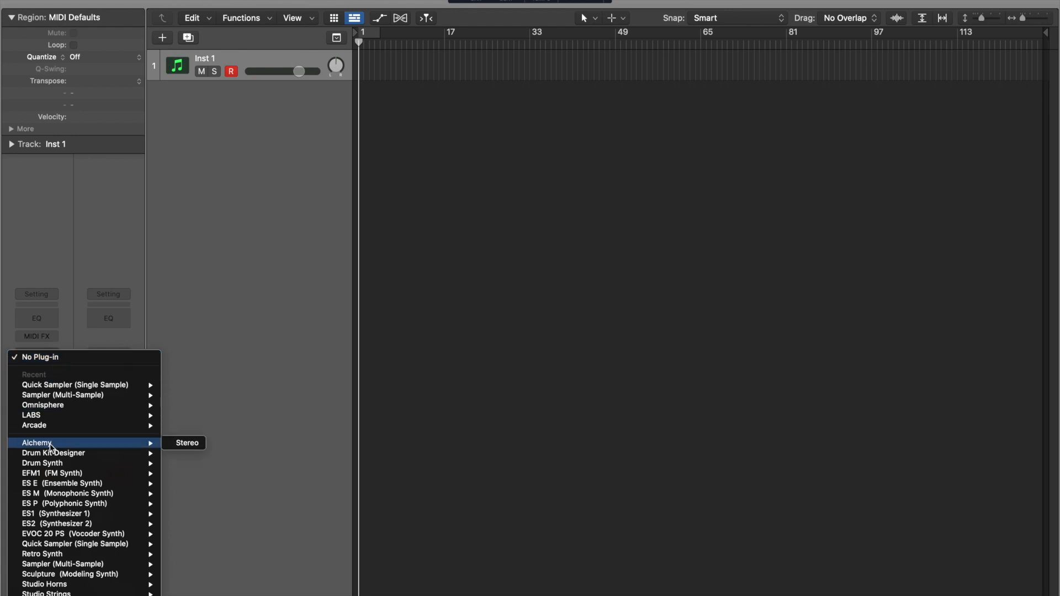
mouse_move(67, 547)
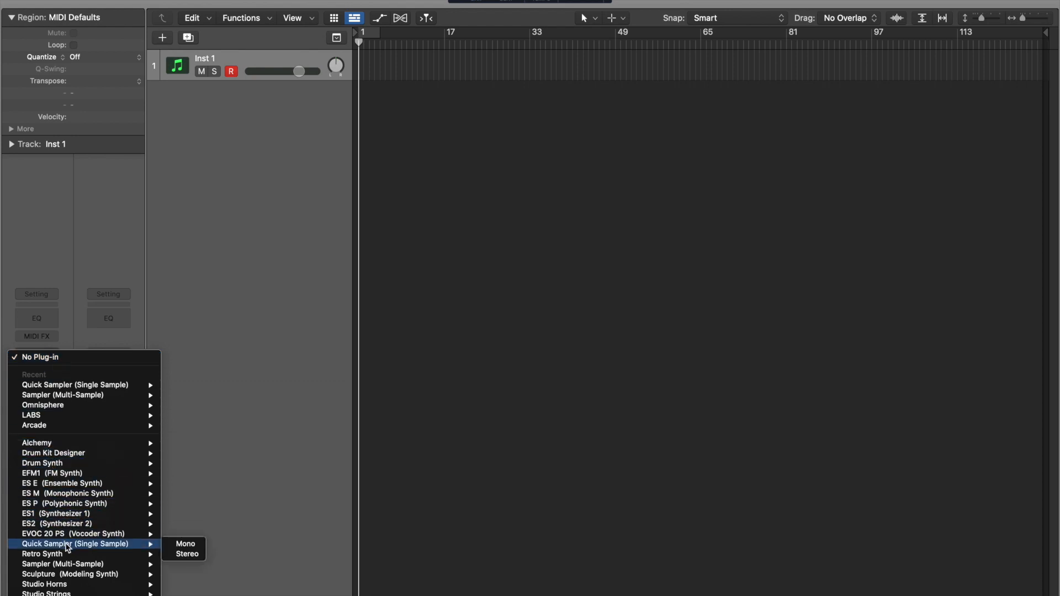
click(186, 555)
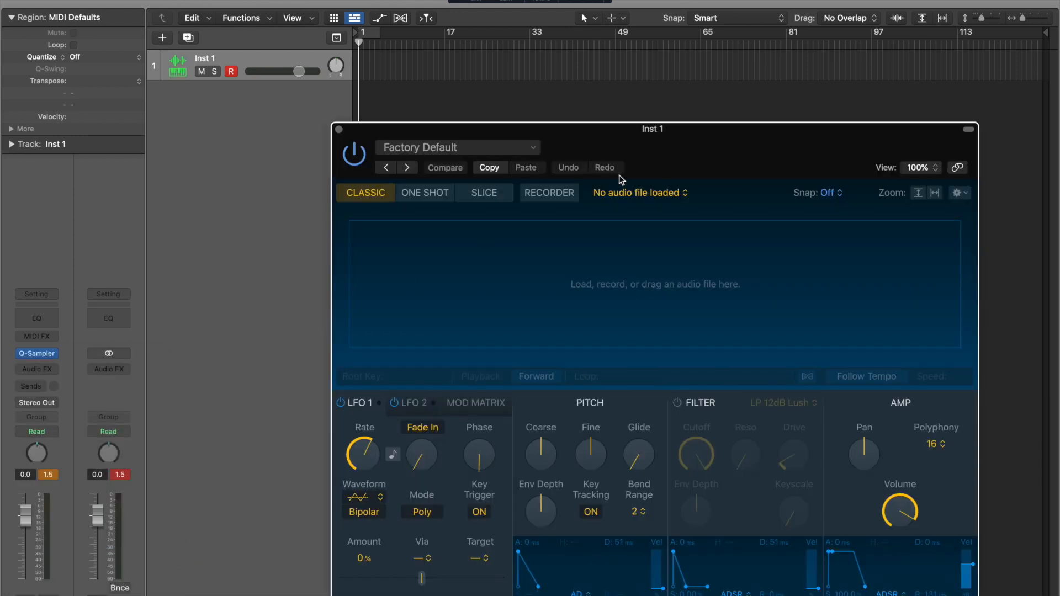
- Drag the Quick Sampler window into a comfortable position on screen
drag(682, 51, 685, 50)
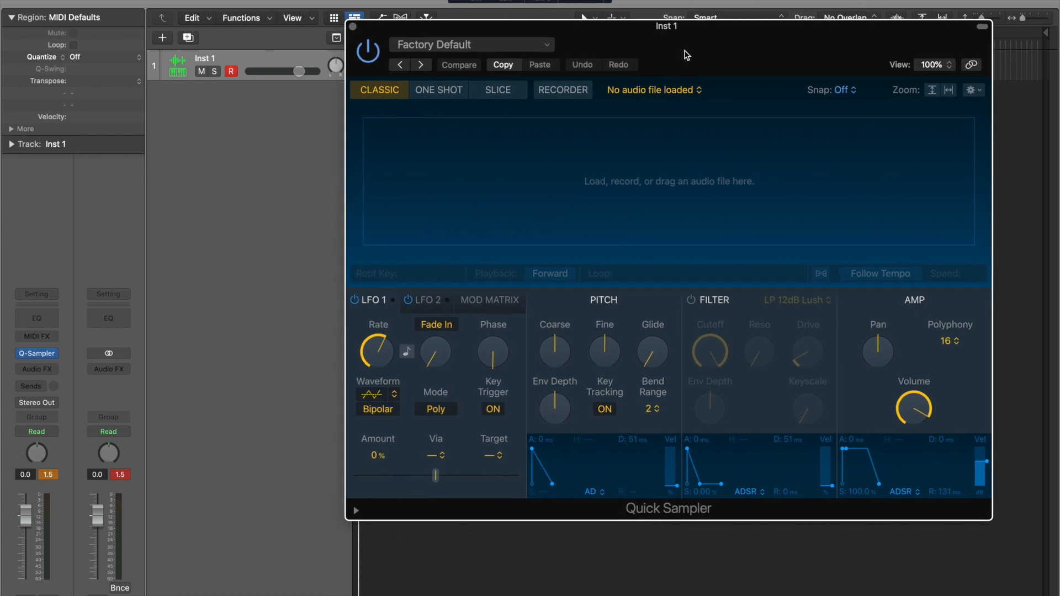
drag(687, 55, 707, 67)
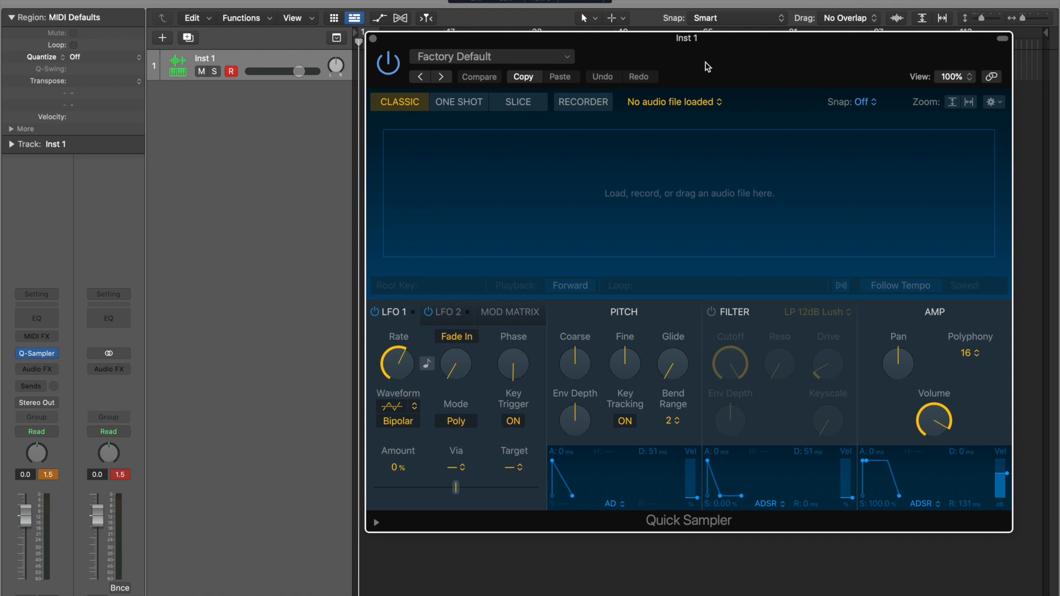
drag(707, 67, 627, 55)
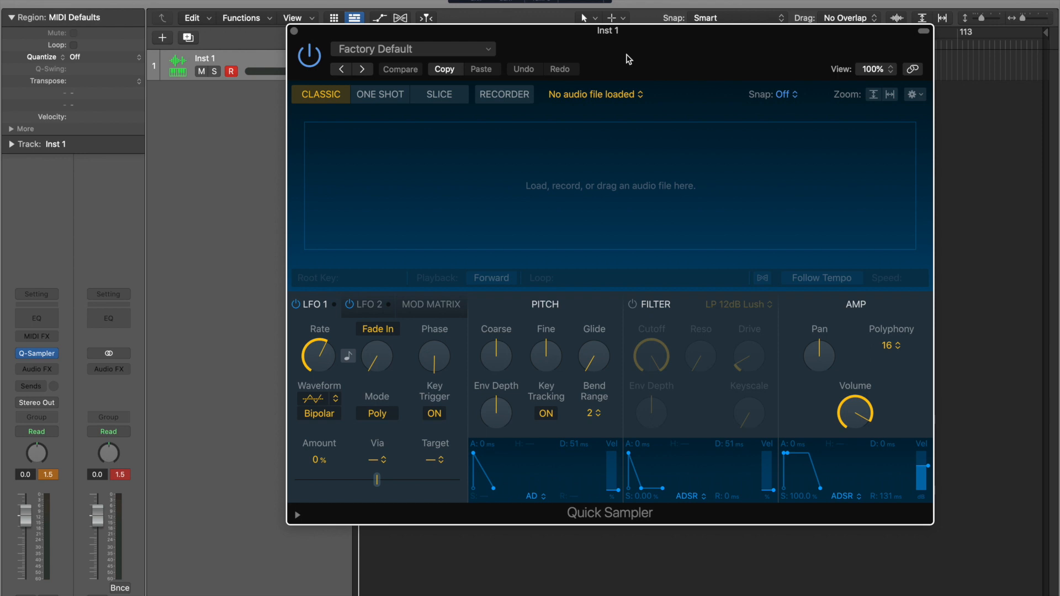
drag(627, 54, 610, 51)
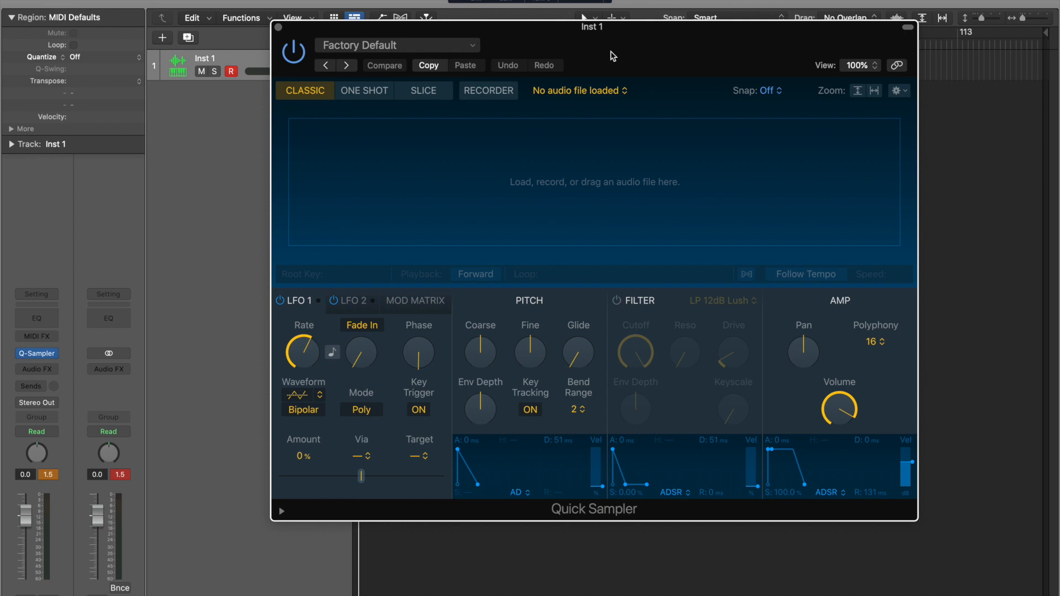
- Record a new sample, My Sample.aif, with Quick Sampler's Recorder
click(500, 95)
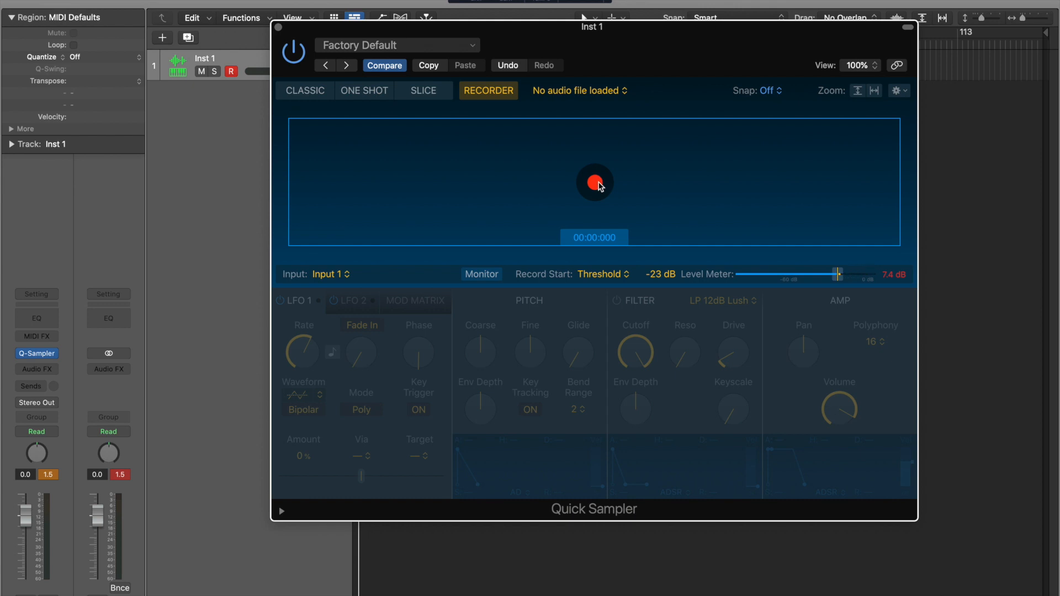
click(599, 185)
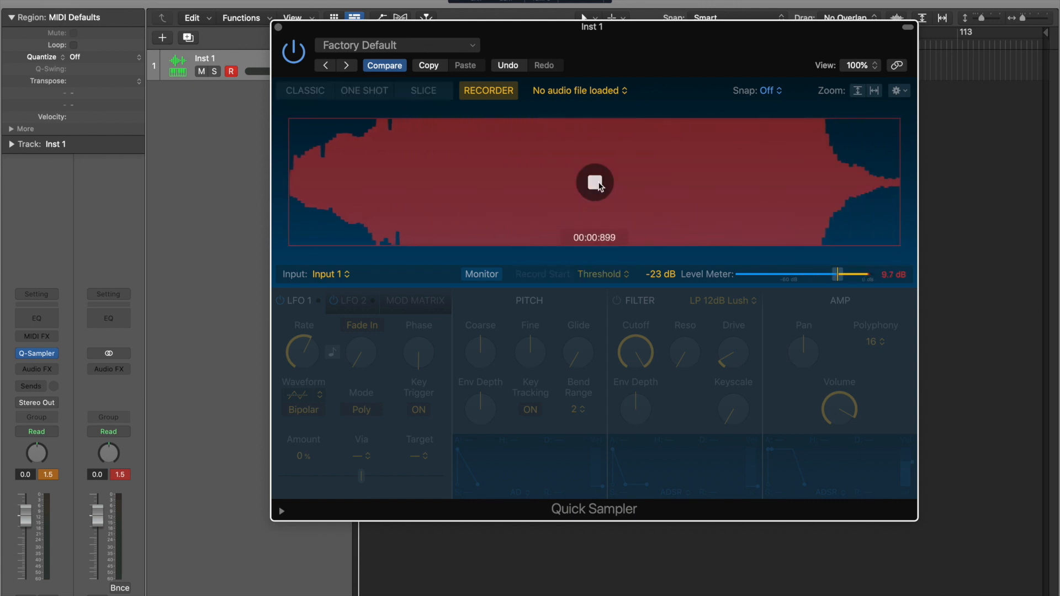
click(595, 182)
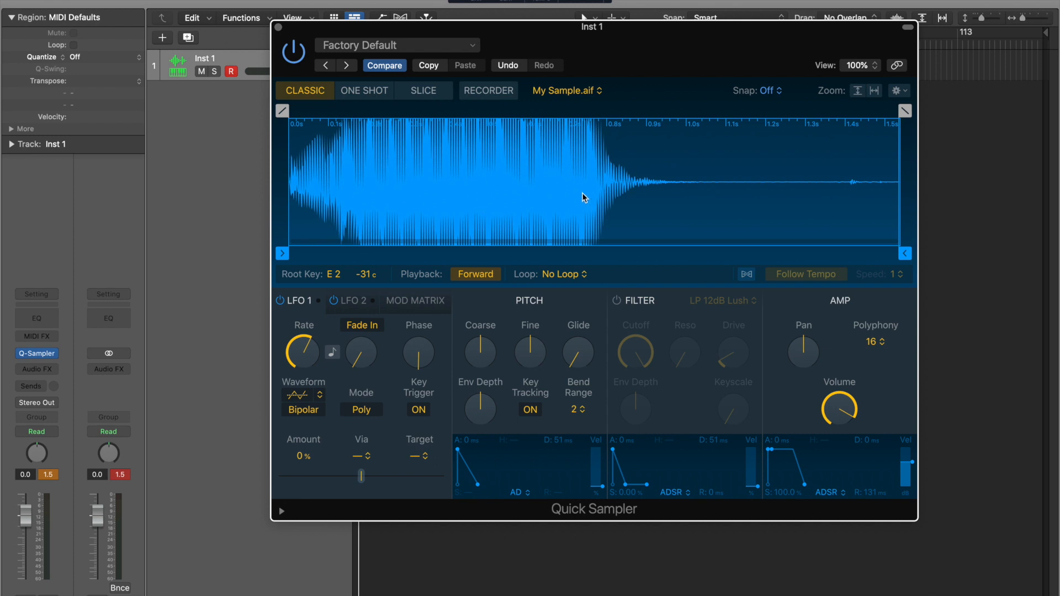
- Open Musical Typing with Cmd-K and arrange it beside the Quick Sampler window
key(super+k)
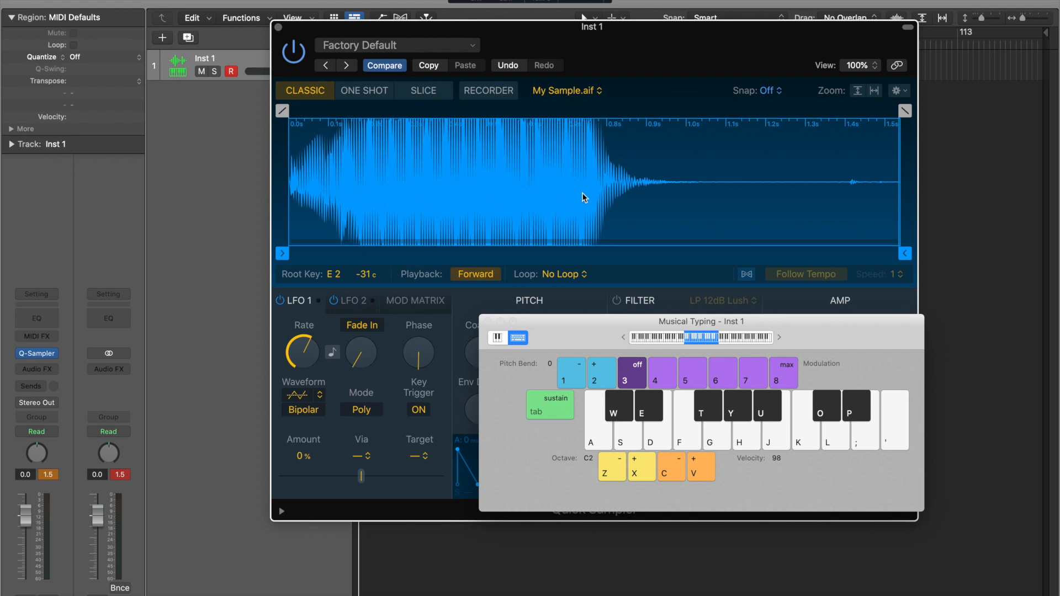
drag(569, 320, 695, 271)
drag(609, 20, 436, 0)
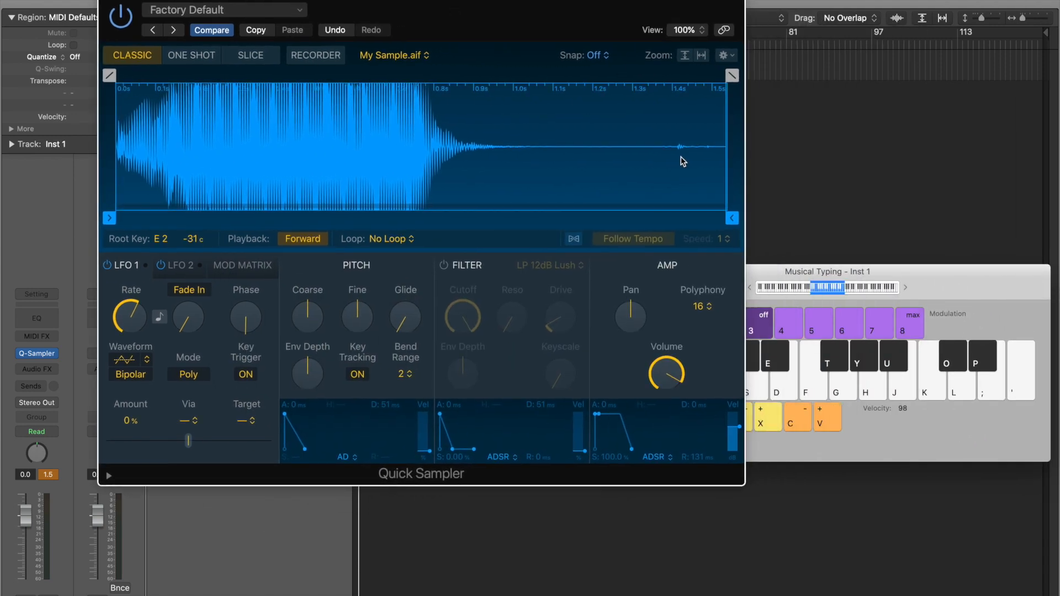
click(893, 271)
drag(892, 272, 706, 206)
- Play the sample on the D, G, H, J and K keys to hear different pitches
key(h)
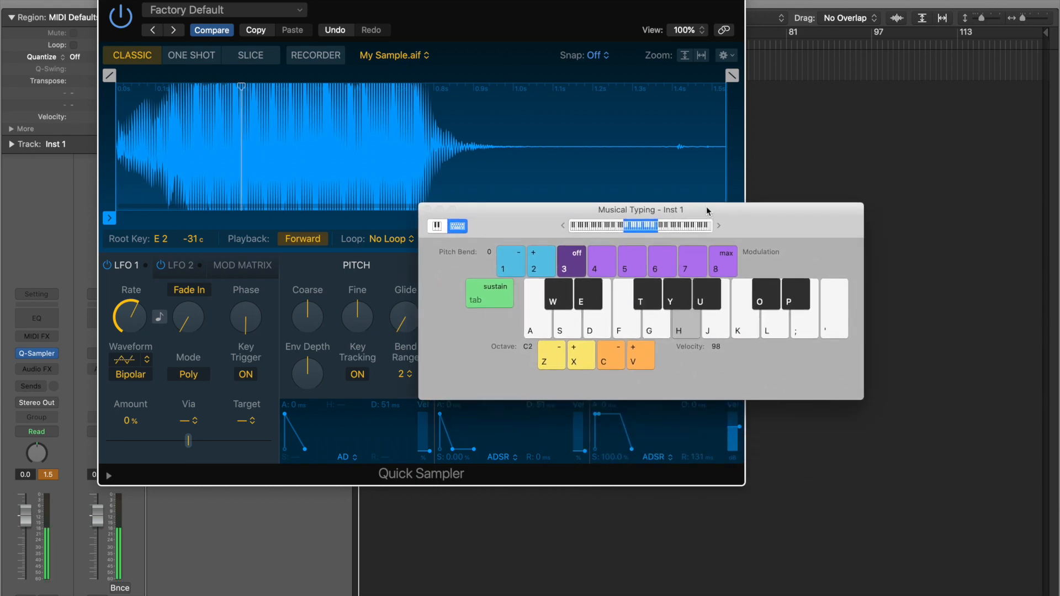
key(j)
key(k)
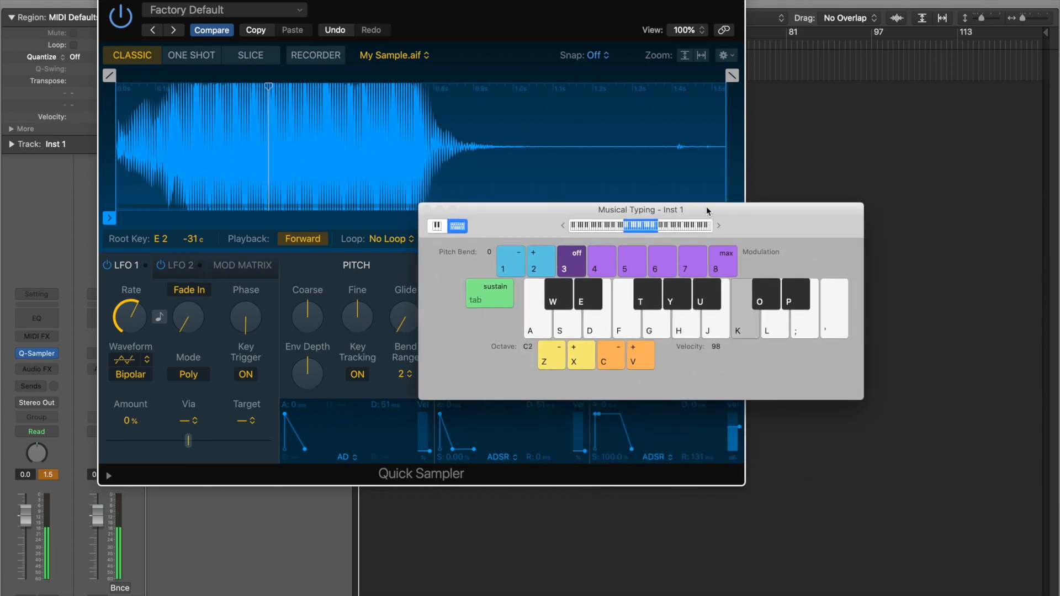
key(h)
key(j)
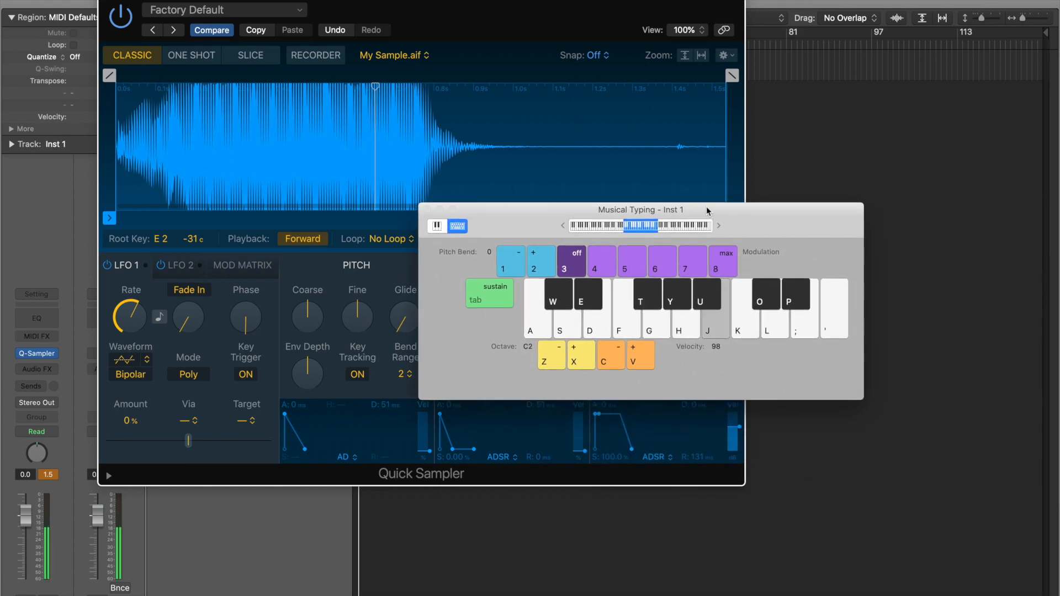
key(k)
key(d)
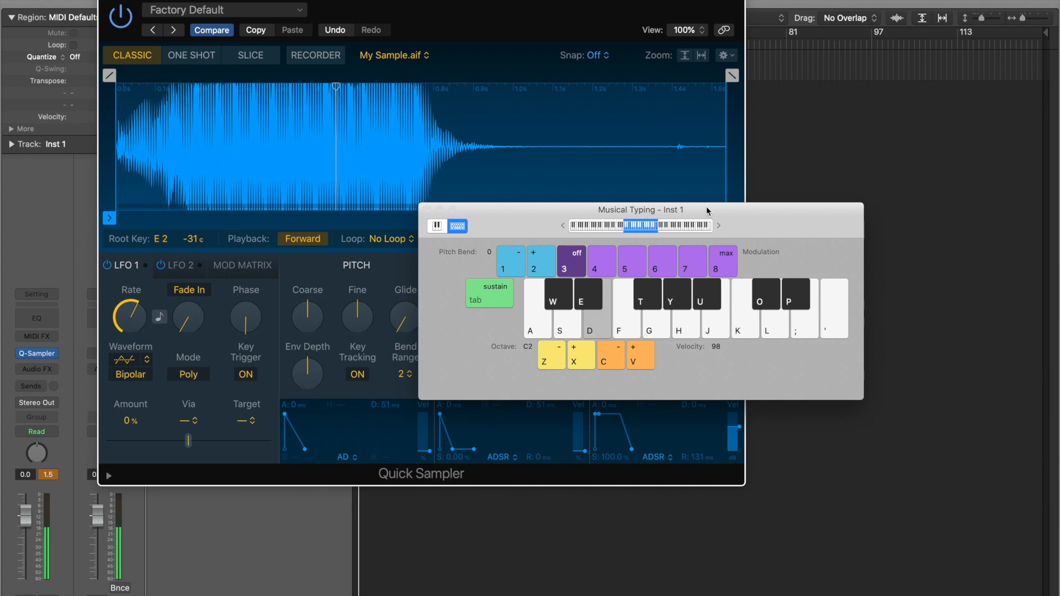
key(g)
key(h)
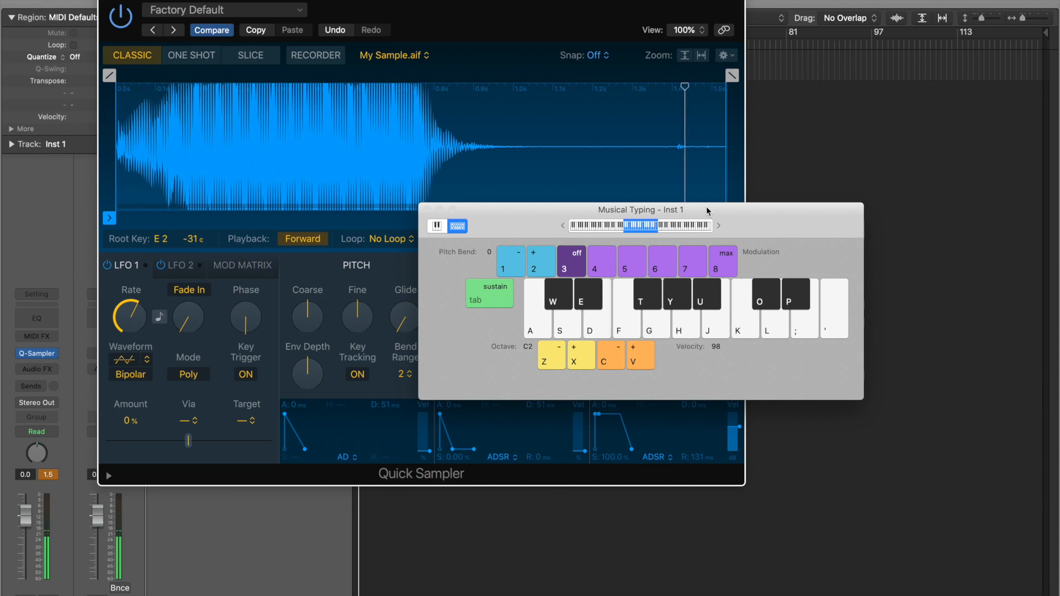
drag(709, 204, 715, 185)
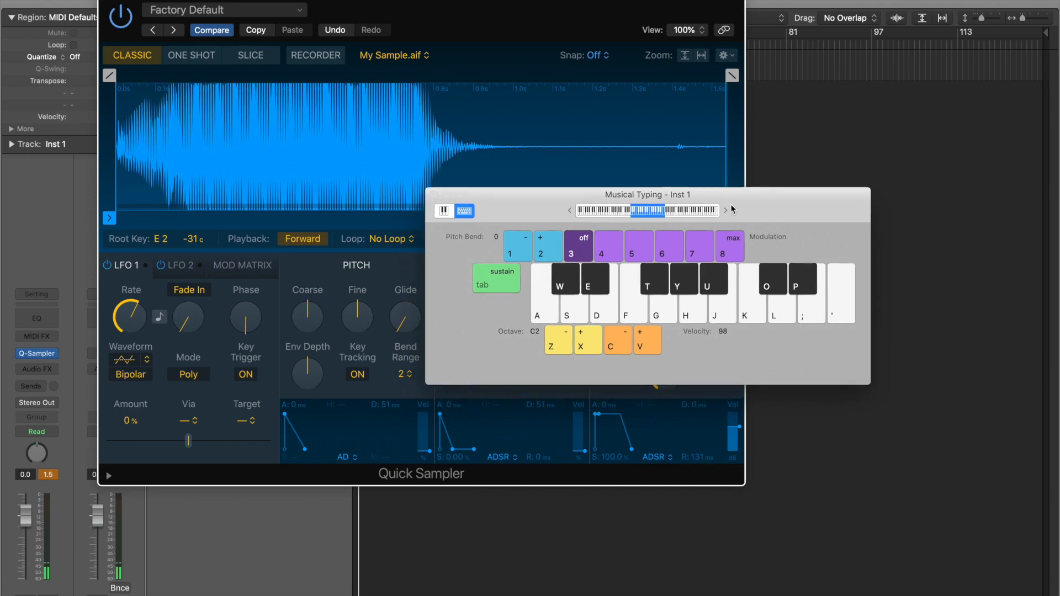
- Play a run an octave higher, then return the keyboard to octave C2
key(x)
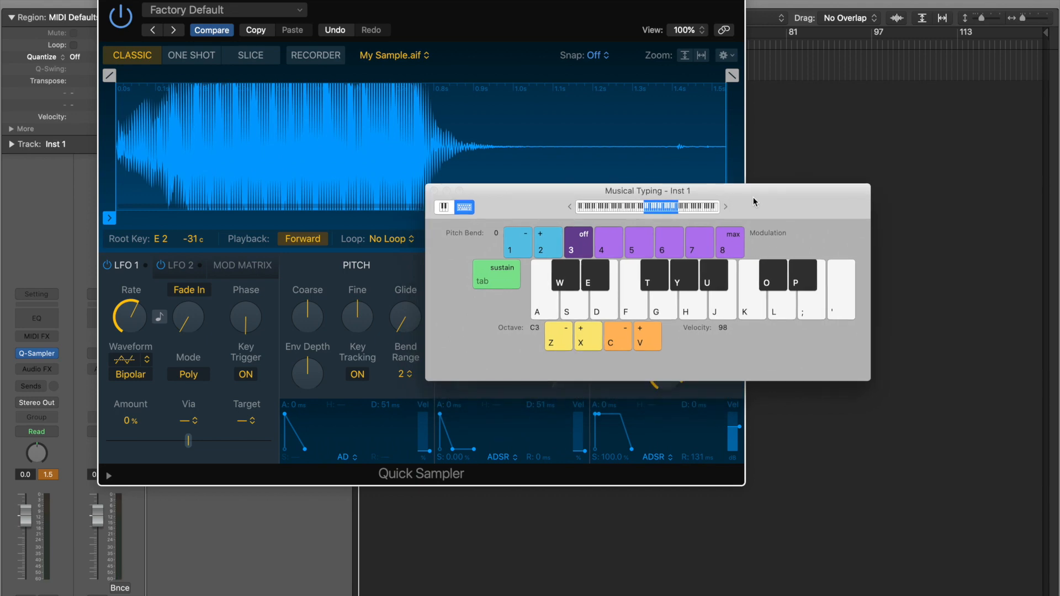
key(g)
key(h)
key(j)
key(k)
key(d)
key(g)
key(h)
key(j)
key(z)
drag(757, 197, 905, 190)
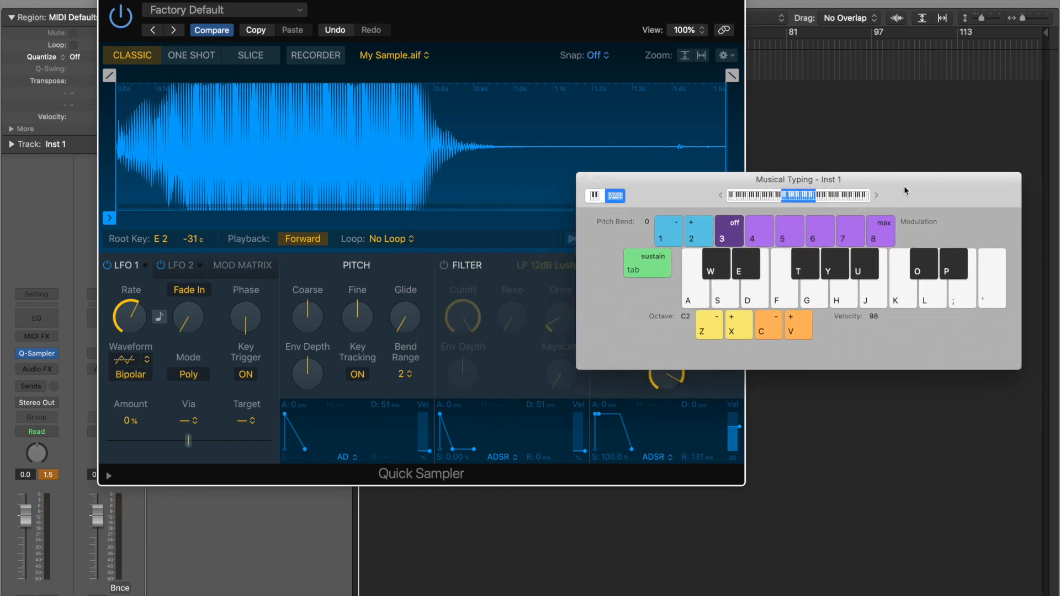
click(36, 368)
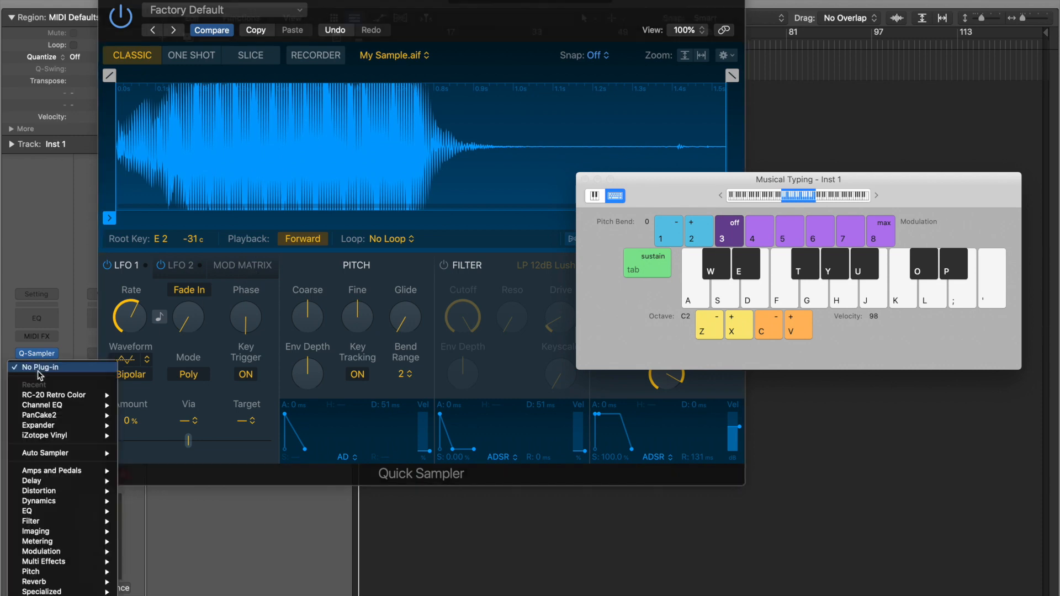
click(456, 544)
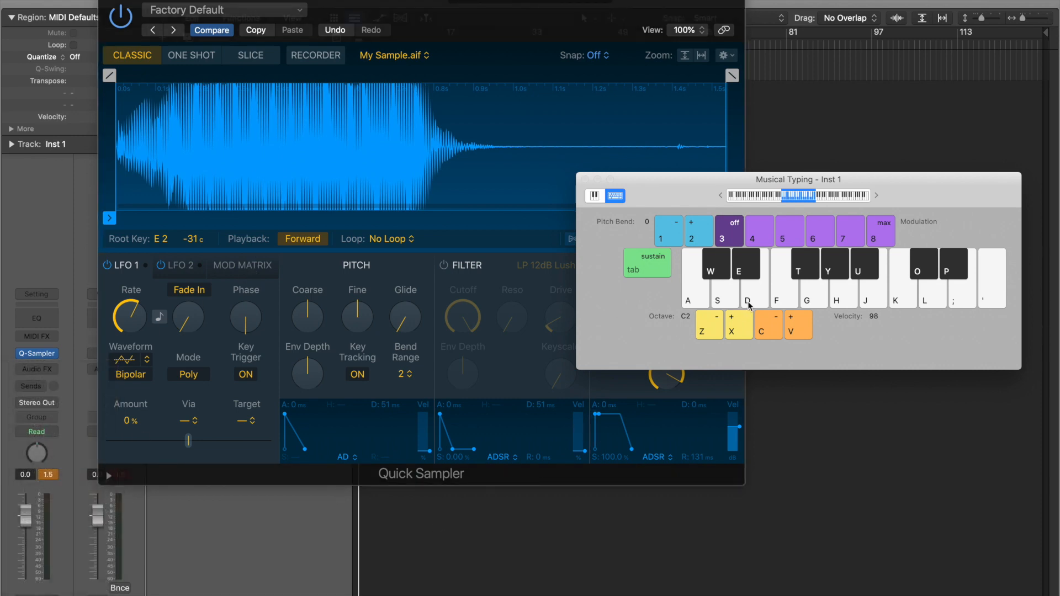
key(h)
key(j)
key(k)
click(519, 11)
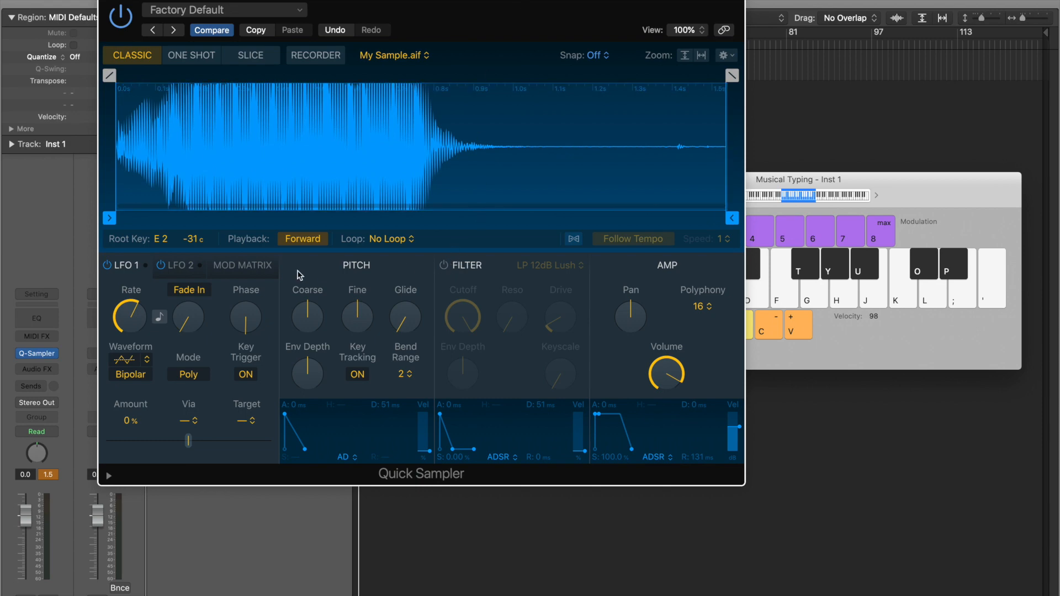
- Turn on the LP 12dB Lush filter and sweep its cutoff while auditioning the sample
click(444, 267)
drag(463, 316, 471, 413)
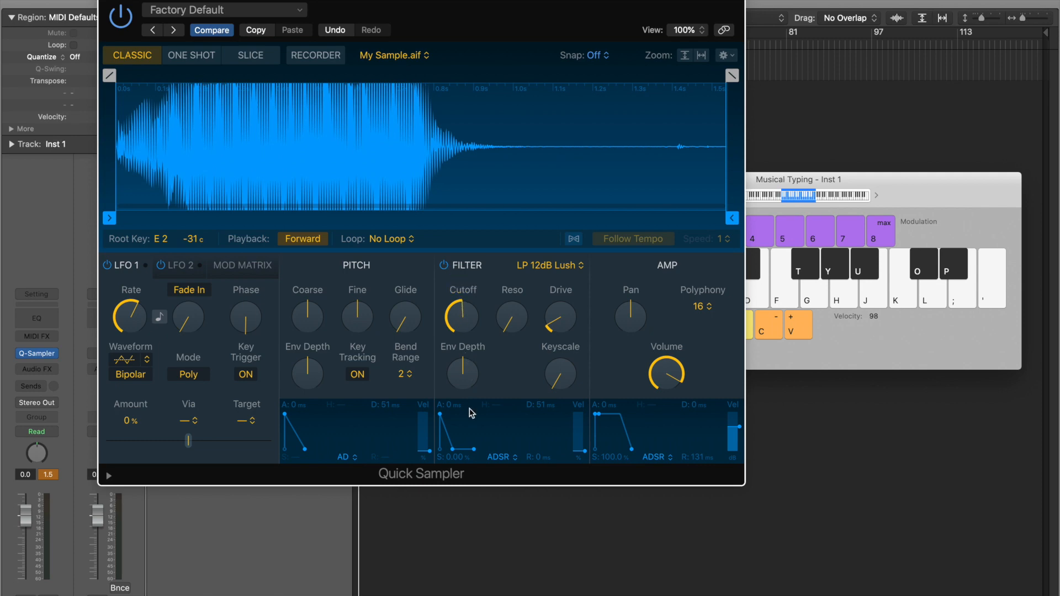
key(h)
key(h)
key(j)
key(h)
drag(486, 307, 525, 341)
key(h)
key(h)
key(h)
key(h)
key(h)
key(h)
key(h)
key(h)
key(h)
key(h)
- Open the cutoff much higher and raise the filter drive to about 50%
mouse_move(473, 330)
drag(471, 325, 471, 324)
drag(473, 330, 474, 314)
key(h)
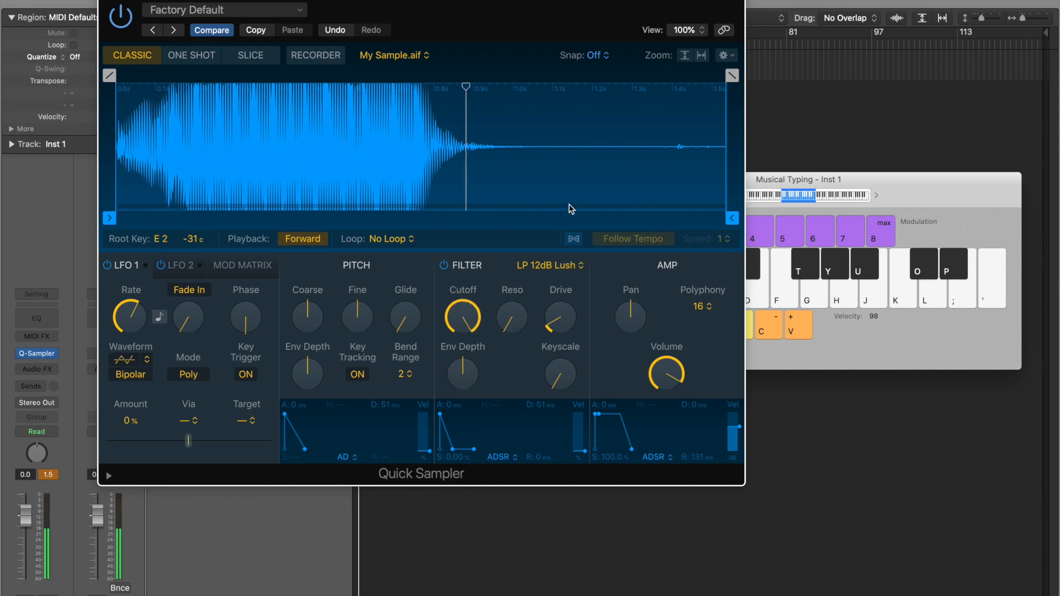
drag(541, 319, 582, 239)
key(h)
- Bring the cutoff down to about 55% and set resonance around 42%
key(h)
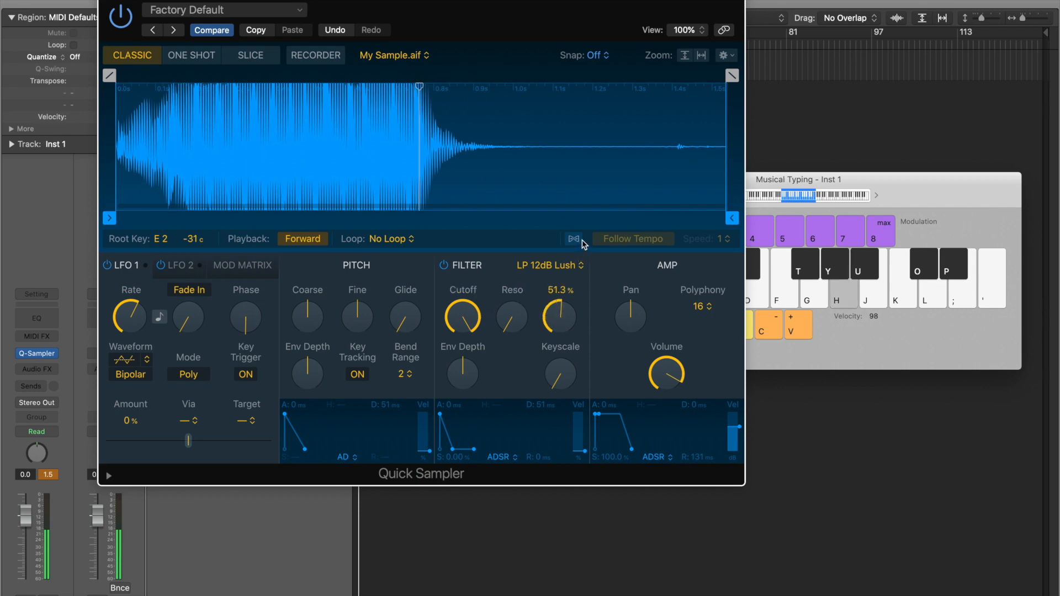
drag(467, 320, 465, 343)
key(h)
key(h)
key(h)
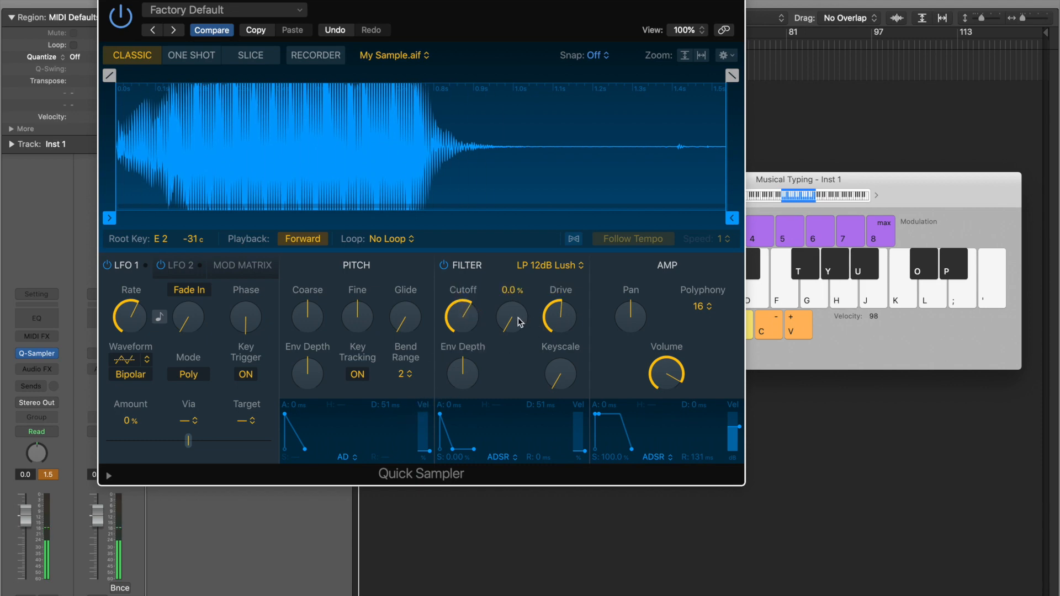
key(h)
key(h)
key(h)
key(h)
drag(525, 273, 569, 222)
key(h)
key(h)
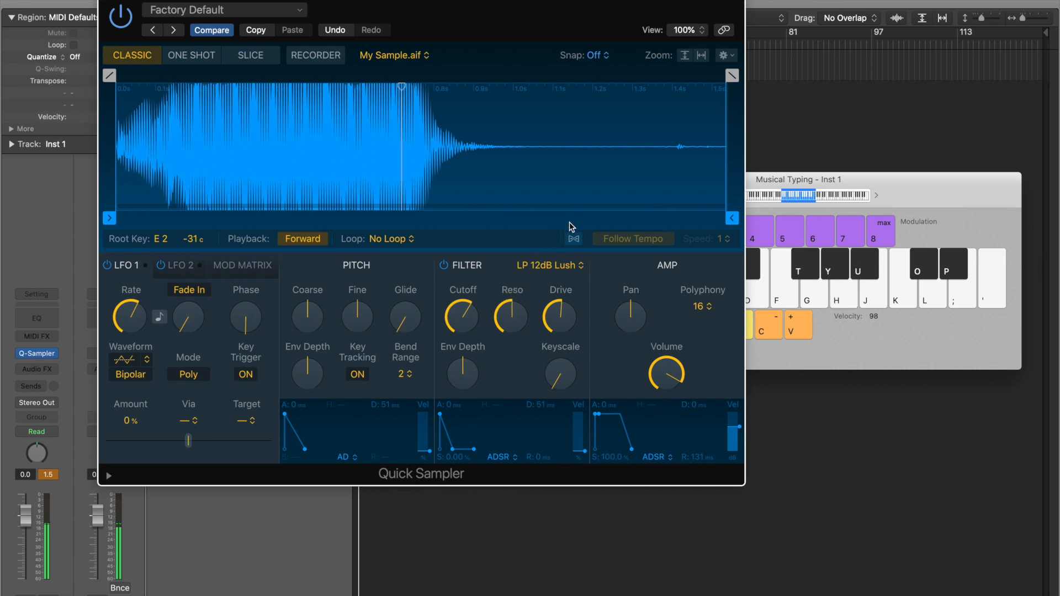
drag(529, 275, 568, 393)
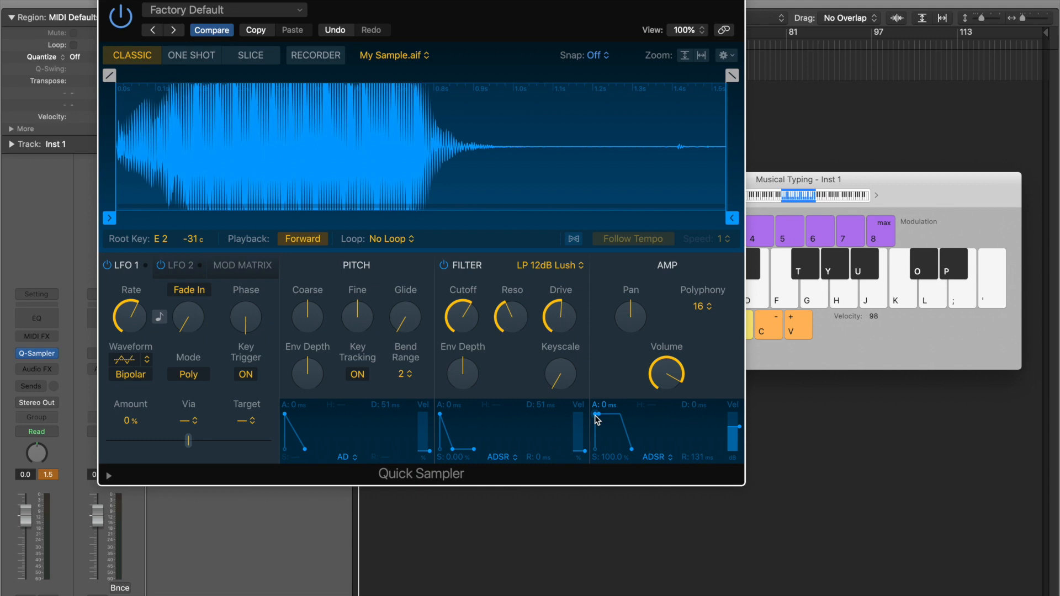
- Lengthen the amp envelope attack to roughly 350 ms so the sample swells in
drag(596, 420, 605, 425)
key(h)
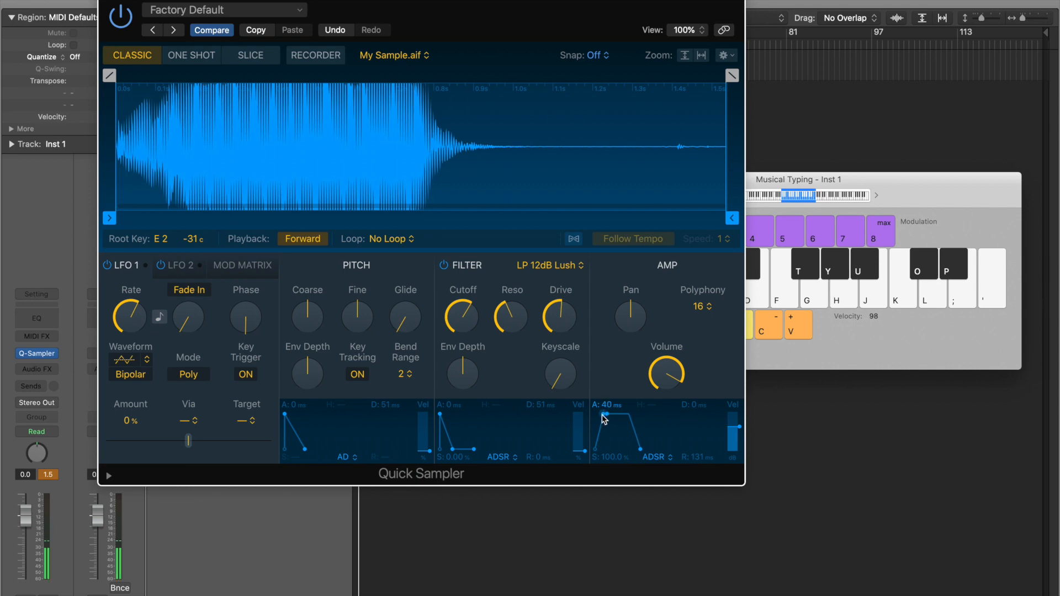
drag(605, 419, 611, 421)
key(h)
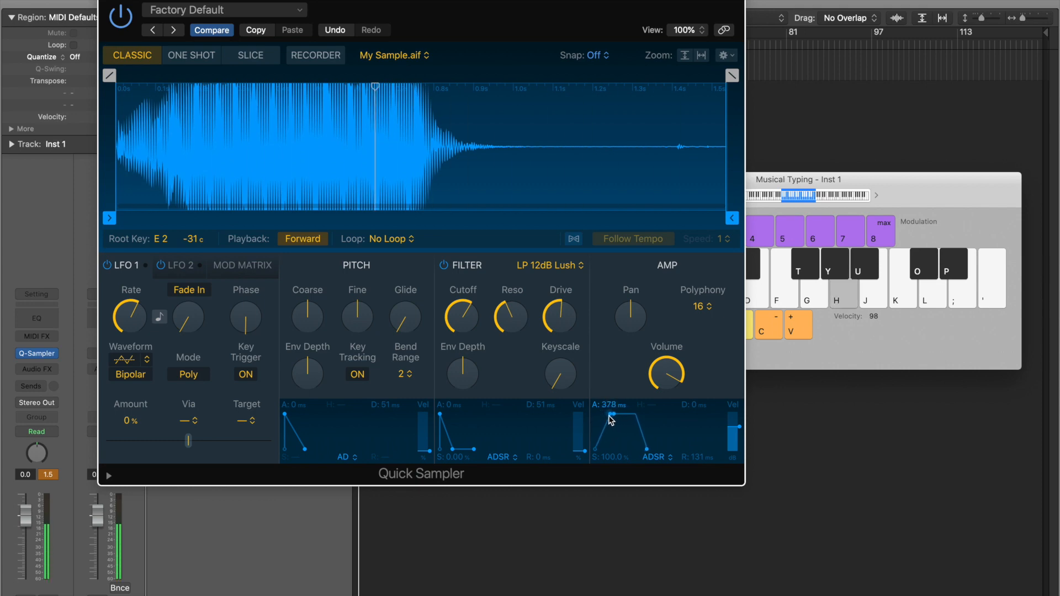
- Play the sample on K, H and J, then lower the Quick Sampler window to reveal Inst 1
key(k)
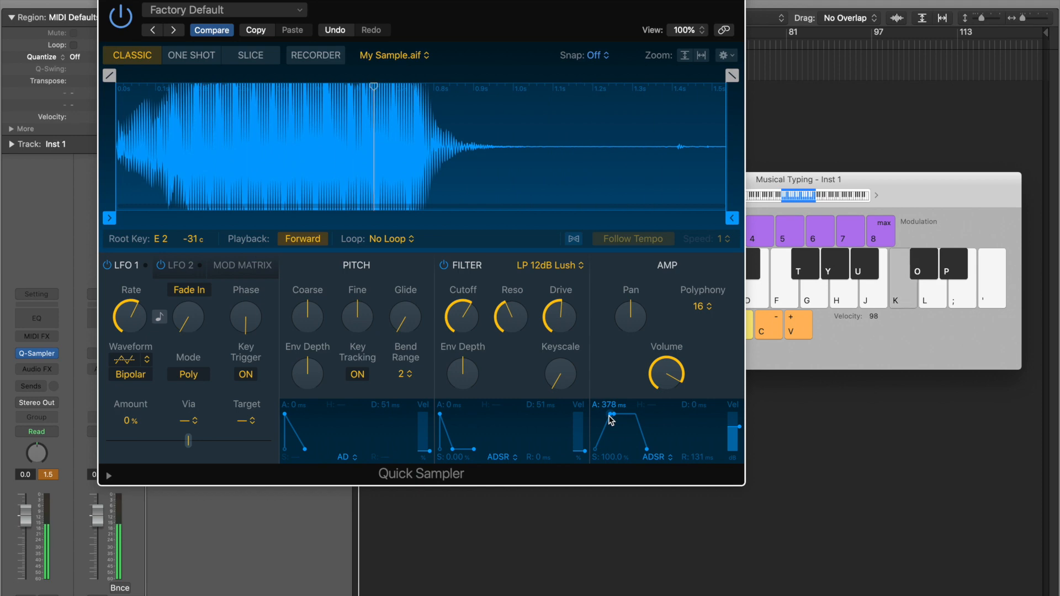
key(h)
key(j)
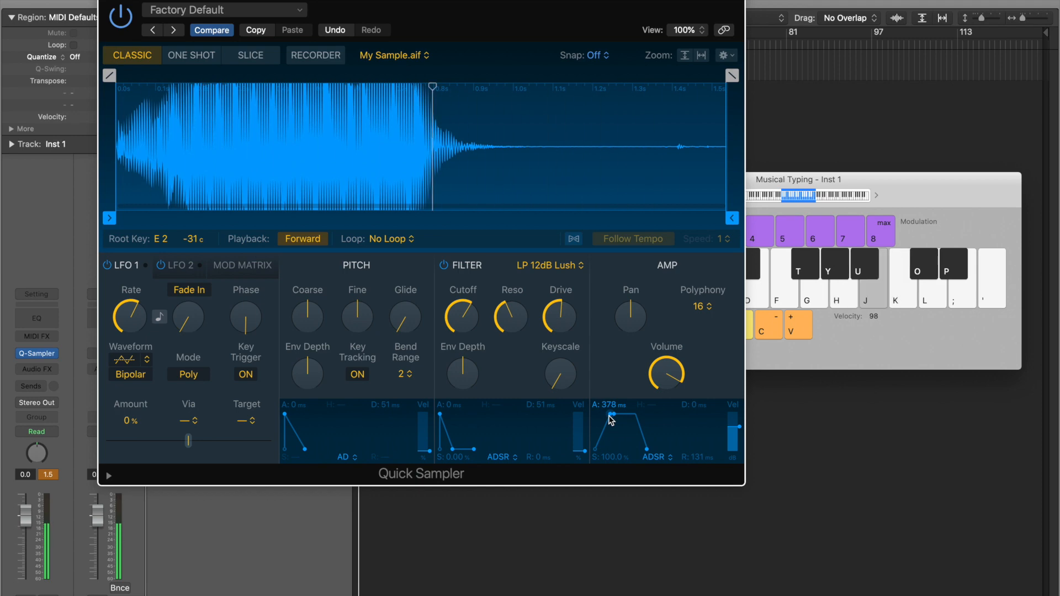
key(k)
key(h)
key(j)
drag(448, 11, 446, 145)
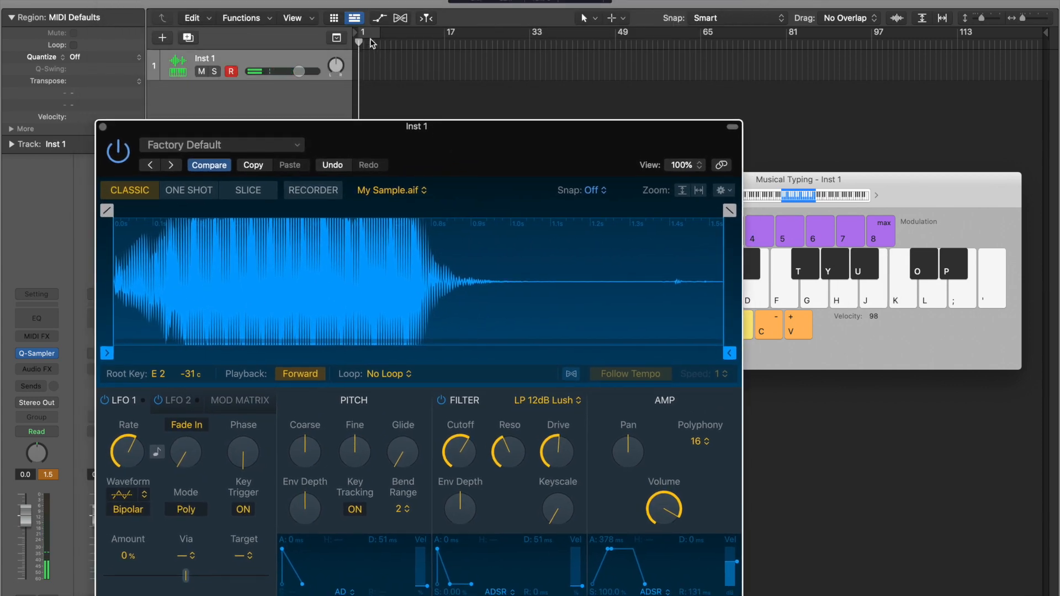
- Bring the windows back into view and raise the sample's Fine tuning to about +30 cents
drag(464, 158, 454, 50)
drag(889, 179, 911, 109)
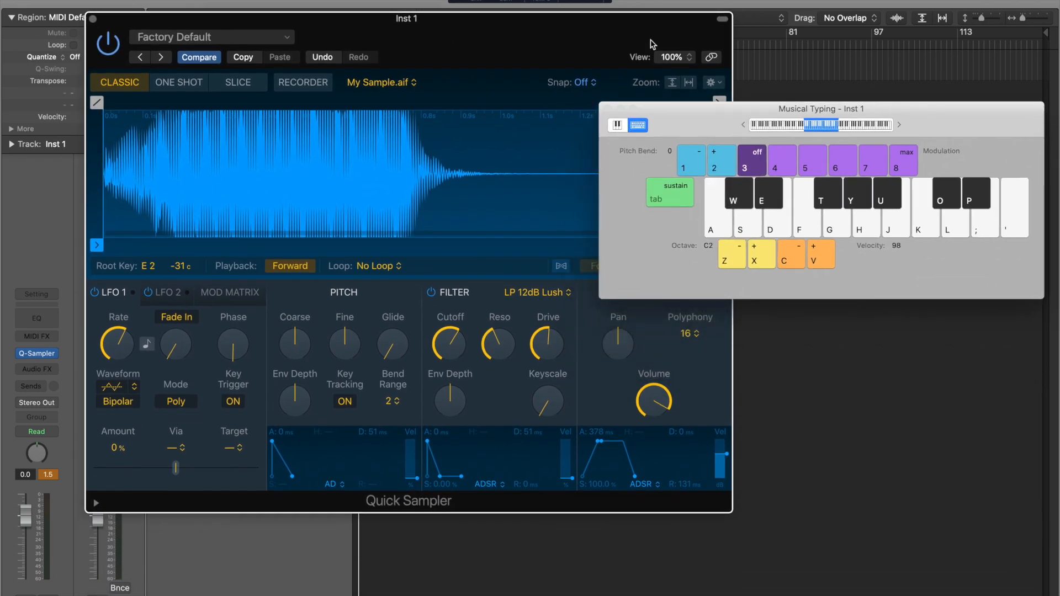
drag(587, 41, 576, 34)
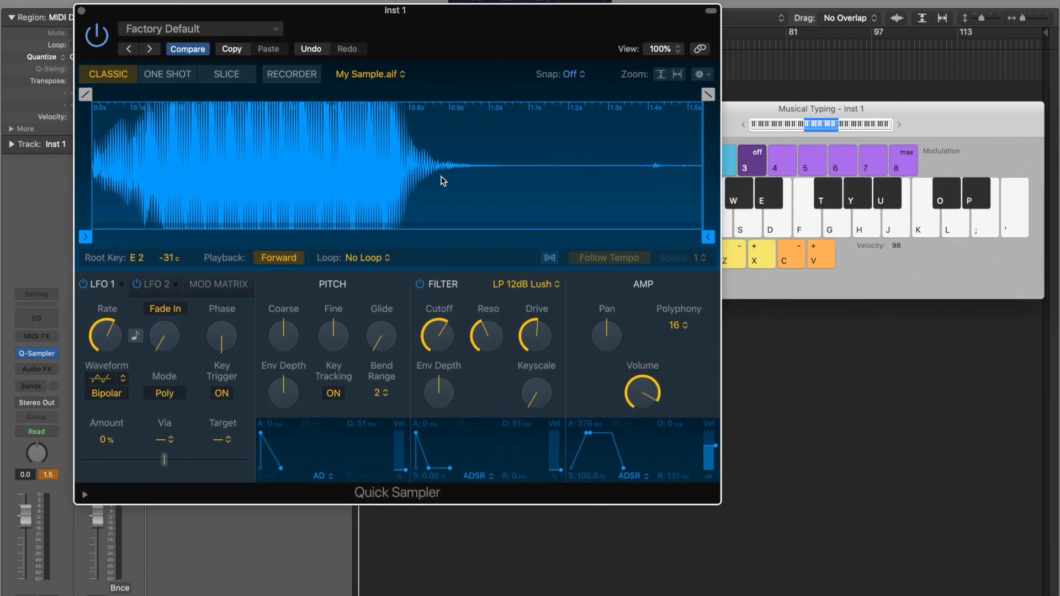
mouse_move(339, 337)
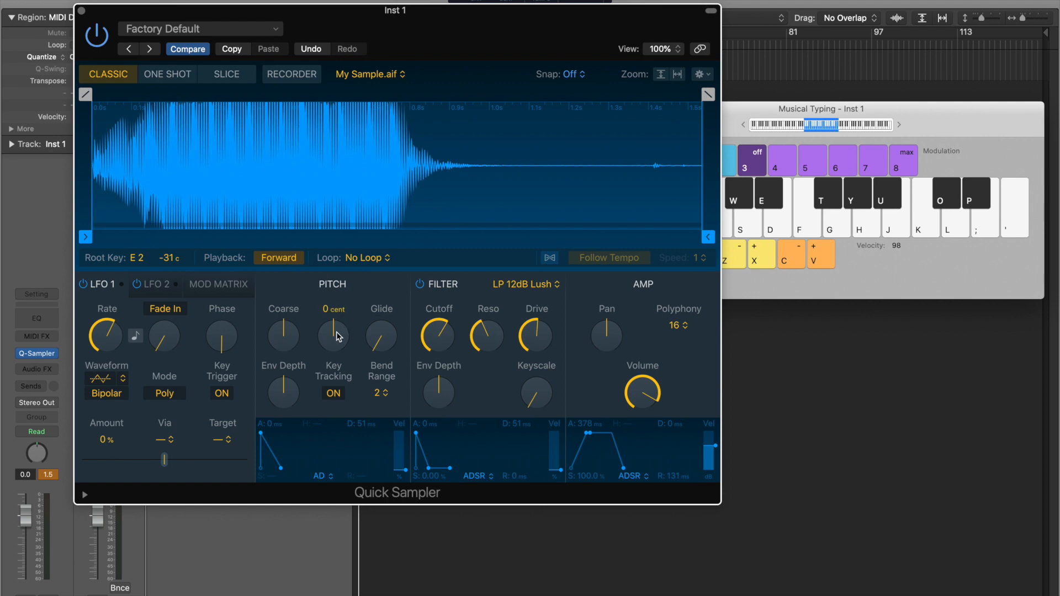
drag(339, 337, 367, 284)
key(h)
- Add Glide and play runs on H, J, K and L to hear notes slide
key(h)
key(h)
key(h)
key(h)
drag(383, 339, 402, 265)
key(h)
key(k)
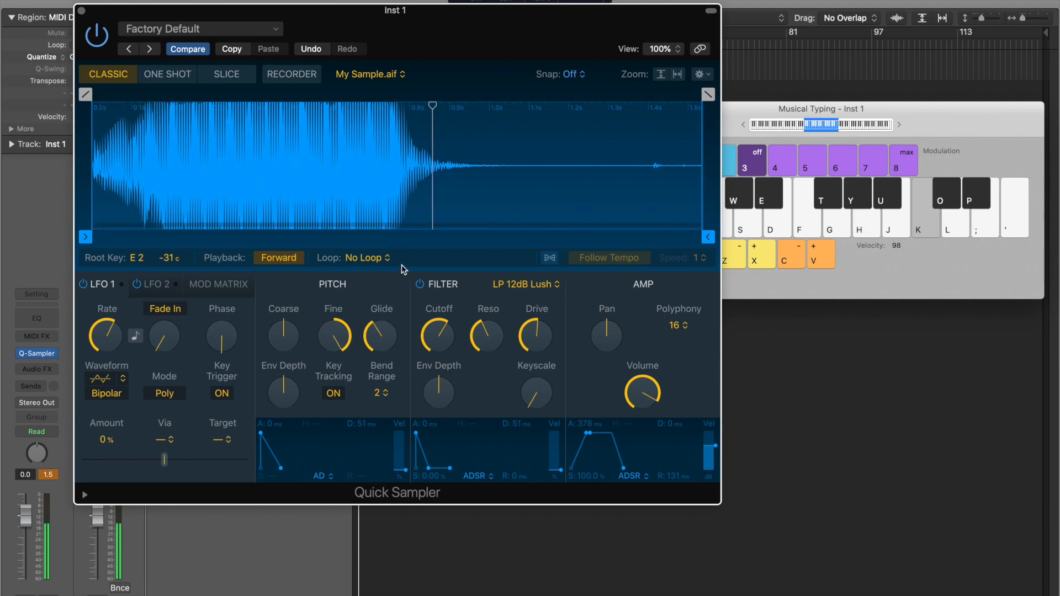
key(j)
key(l)
key(h)
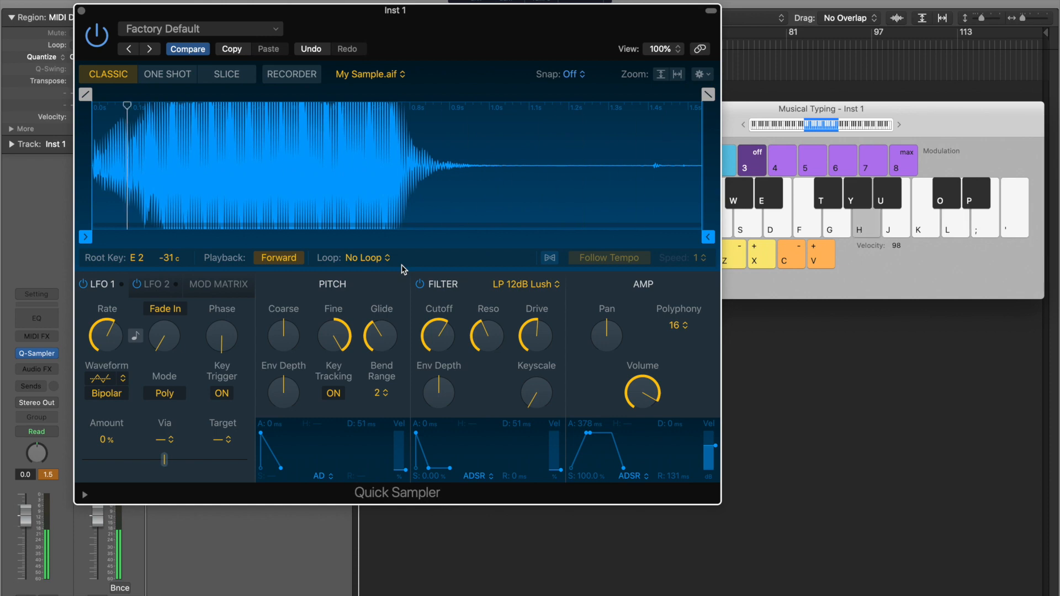
key(h)
key(k)
key(j)
key(l)
key(h)
key(k)
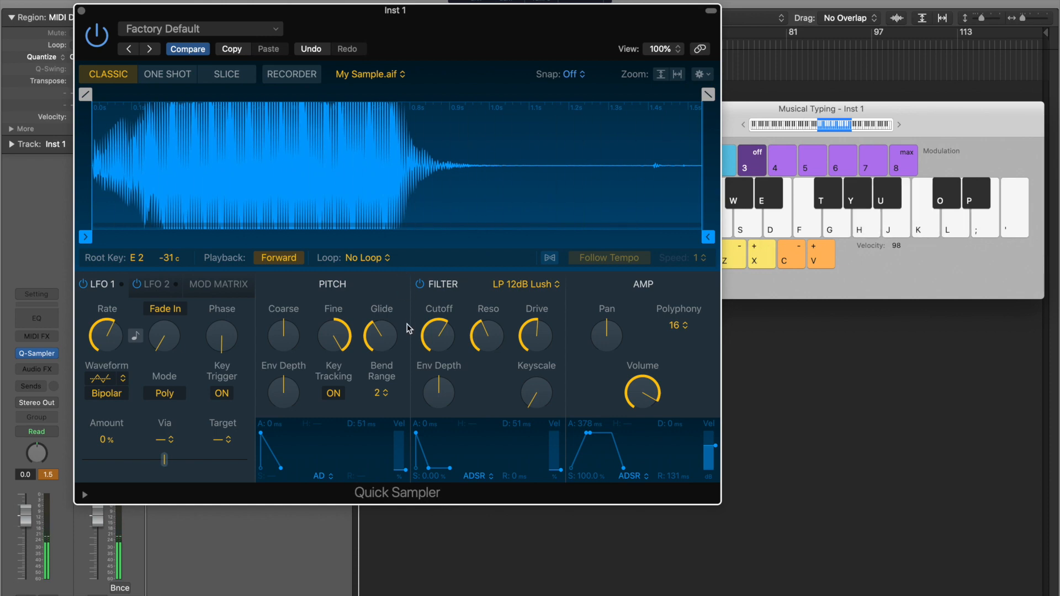
- Settle Fine tuning near +42 cents, nudge Coarse up one, and switch to Recorder
drag(330, 342, 327, 357)
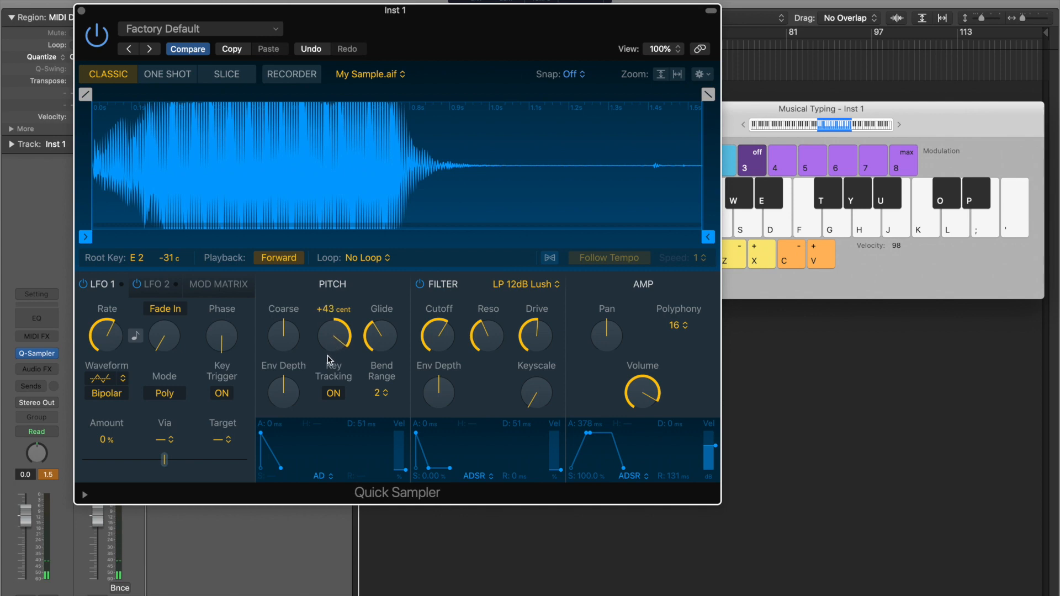
drag(324, 356, 329, 357)
mouse_move(295, 330)
mouse_down()
mouse_move(300, 298)
mouse_move(293, 329)
mouse_up()
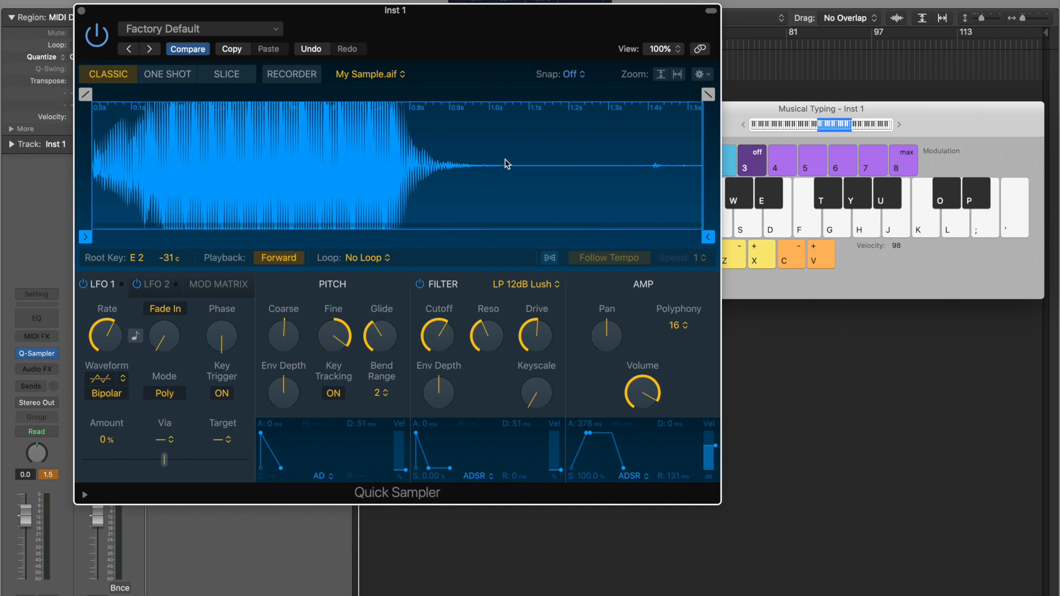
click(304, 74)
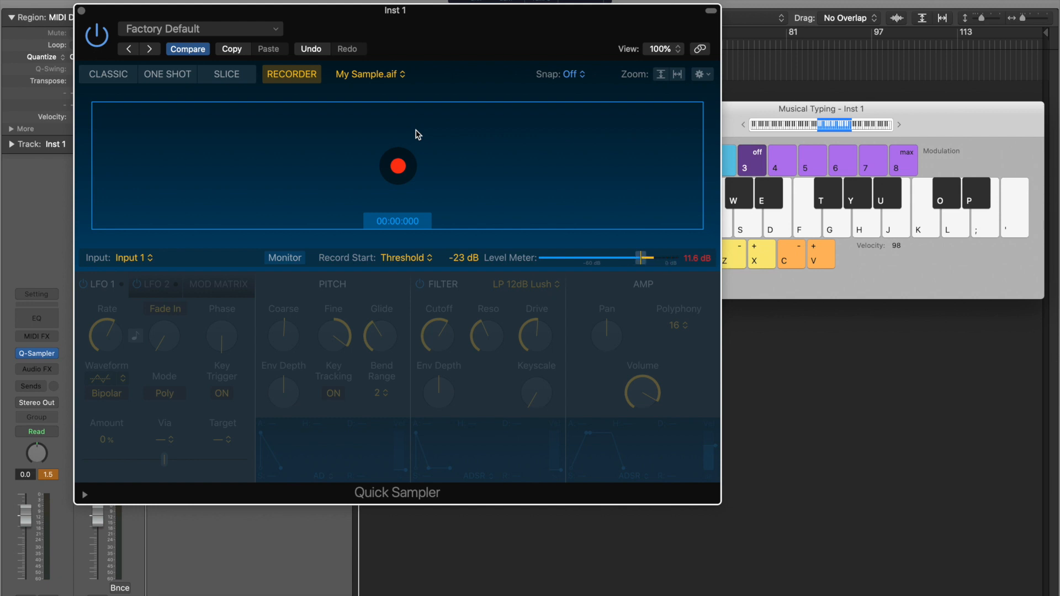
- Reset Quick Sampler to its Factory Default with Recall Default from the preset menu
drag(393, 23, 452, 15)
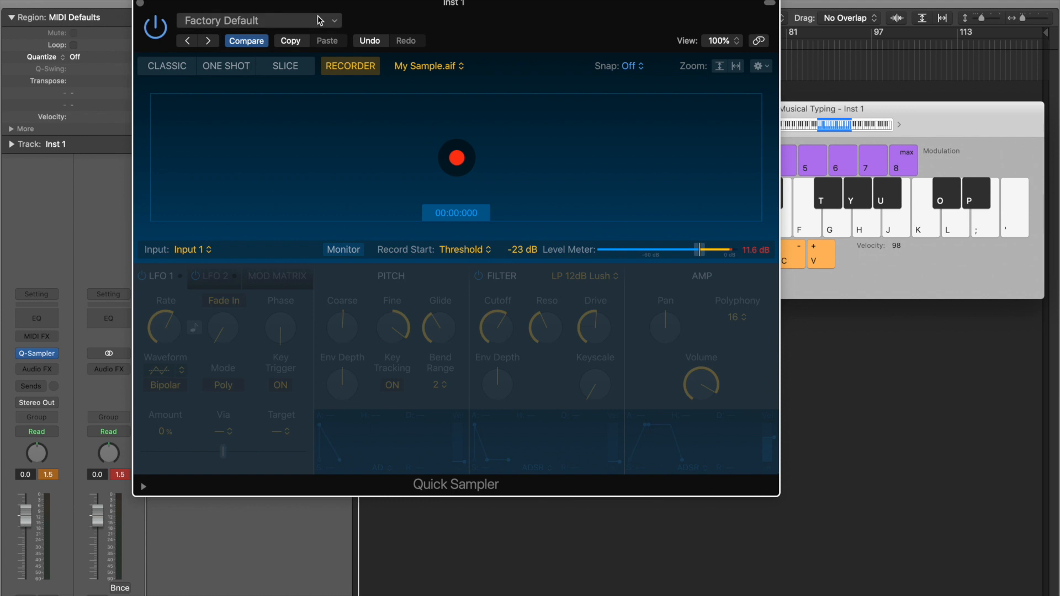
click(312, 20)
click(312, 20)
click(312, 20)
click(294, 232)
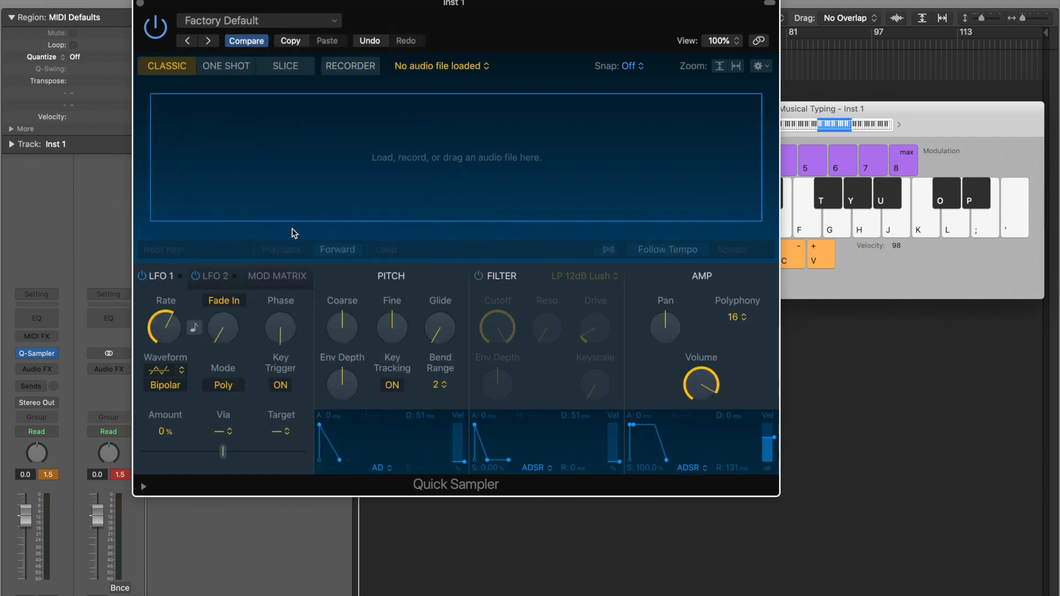
- Exit Logic's full screen and slide its window aside to reveal the desktop
drag(401, 28, 588, 12)
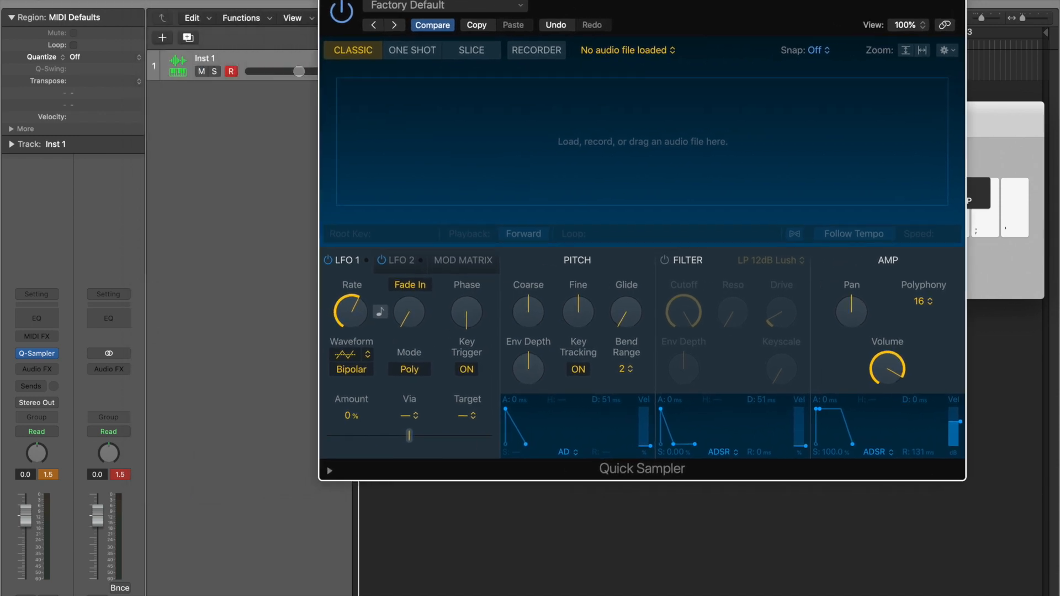
key(ctrl+super+f)
drag(220, 2, 449, 3)
- In Finder, open Drum Kits > Juice Wrld Kit and locate Clap (Empty).wav
click(104, 61)
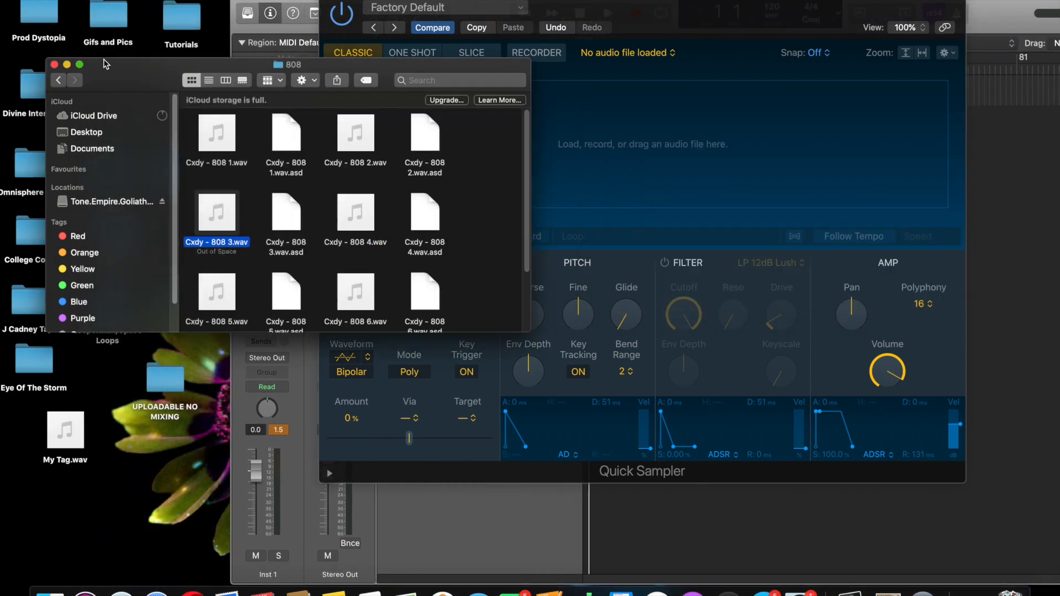
drag(111, 78, 117, 335)
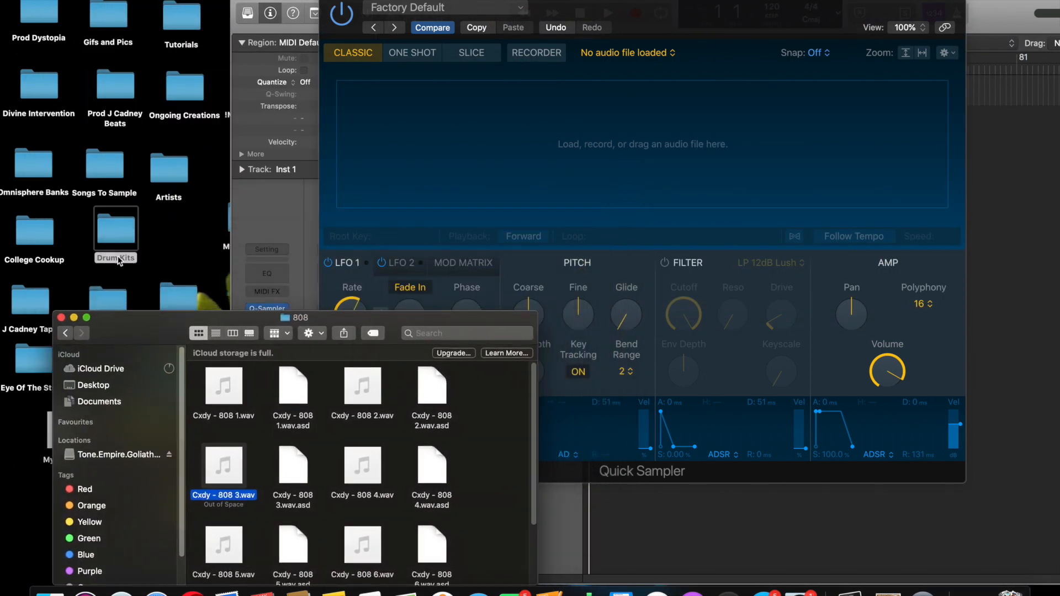
click(112, 219)
double_click(111, 220)
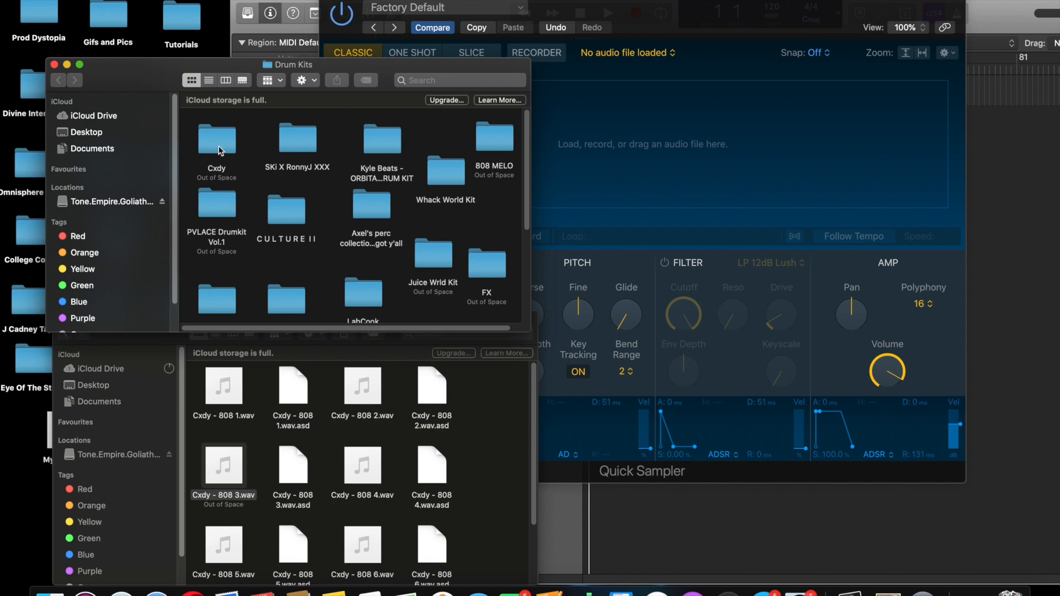
drag(526, 215, 524, 252)
double_click(426, 165)
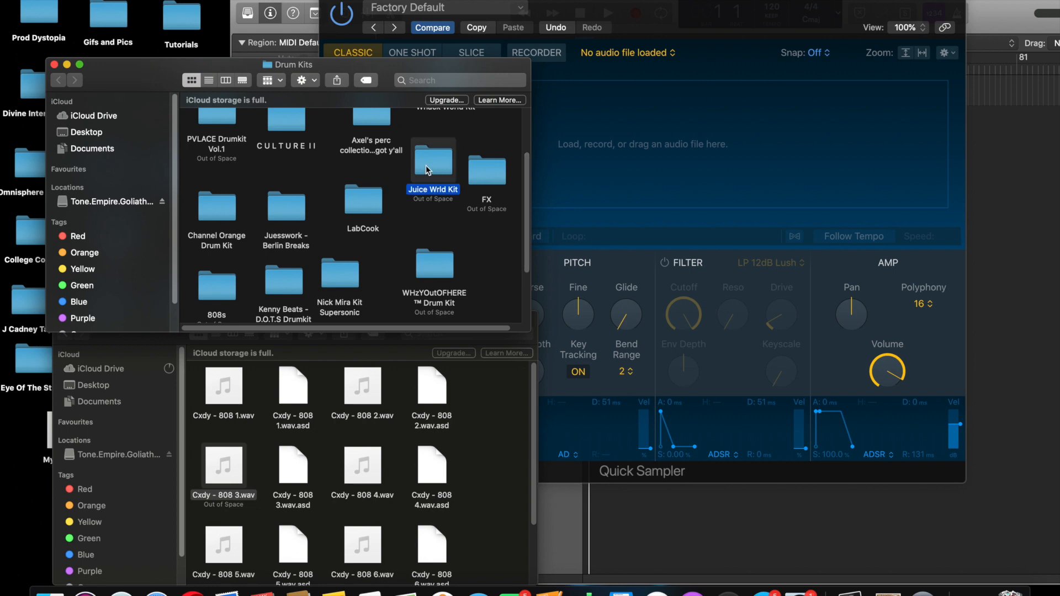
double_click(212, 218)
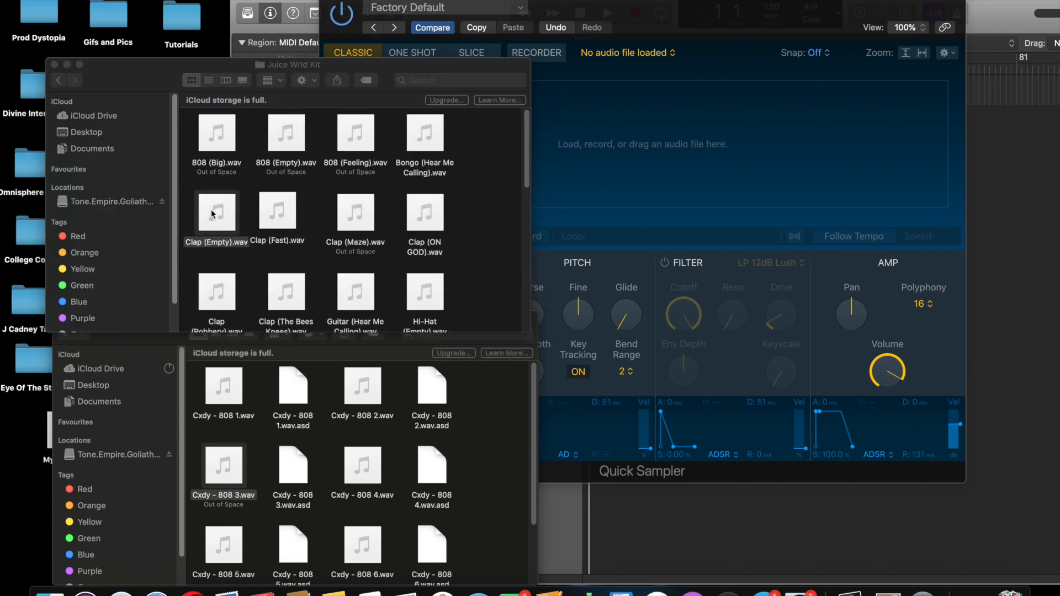
- Drag Clap (Empty).wav into Quick Sampler's waveform area
drag(230, 65, 121, 0)
drag(106, 145, 487, 143)
drag(673, 2, 563, 2)
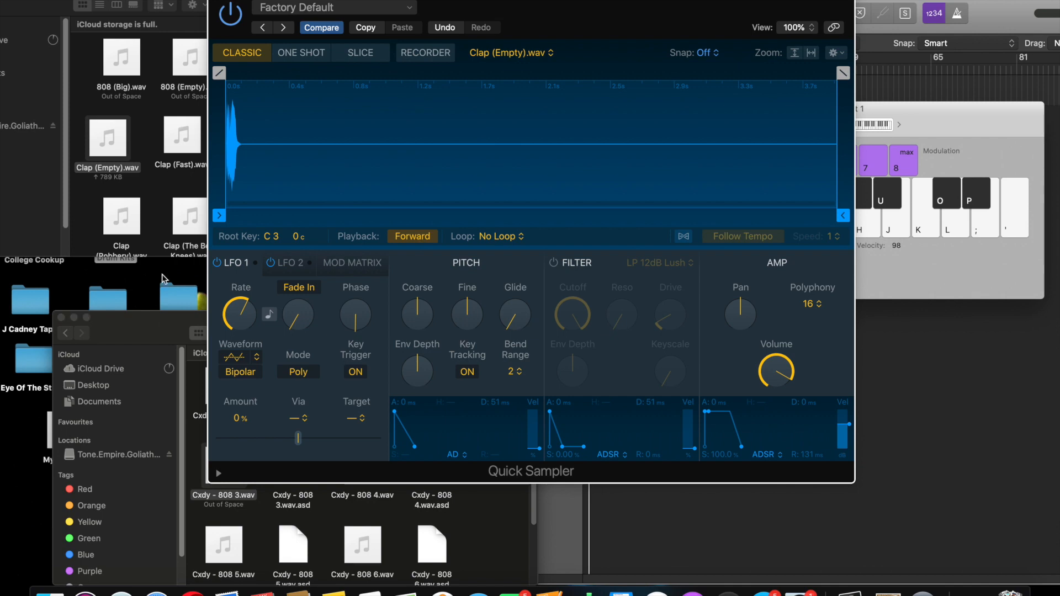
- Return Logic to full screen with Quick Sampler in view and reopen Musical Typing
drag(905, 1, 635, 1)
drag(954, 116, 895, 127)
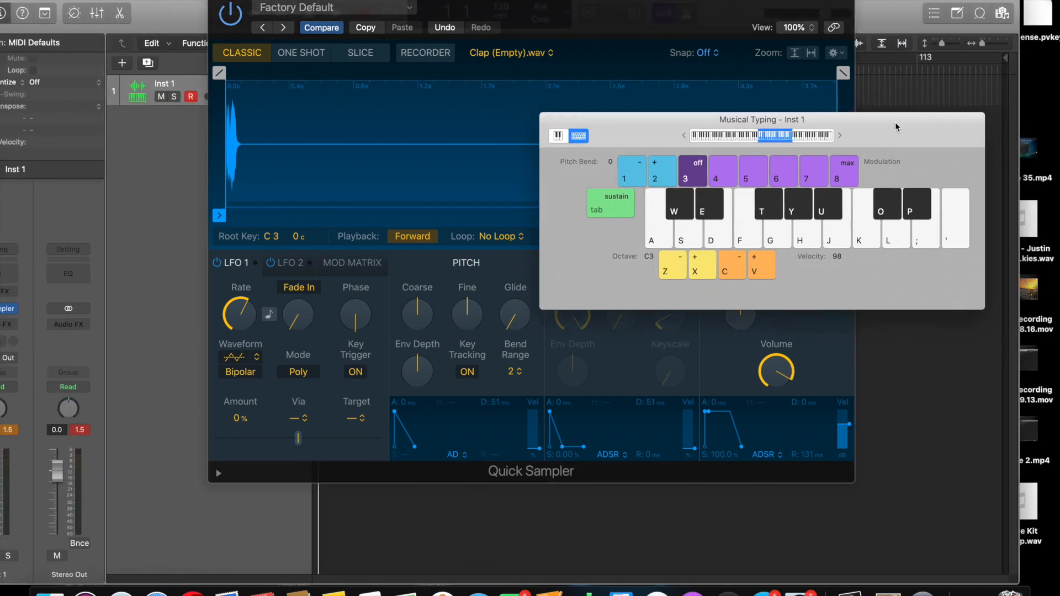
click(548, 119)
drag(599, 36, 598, 97)
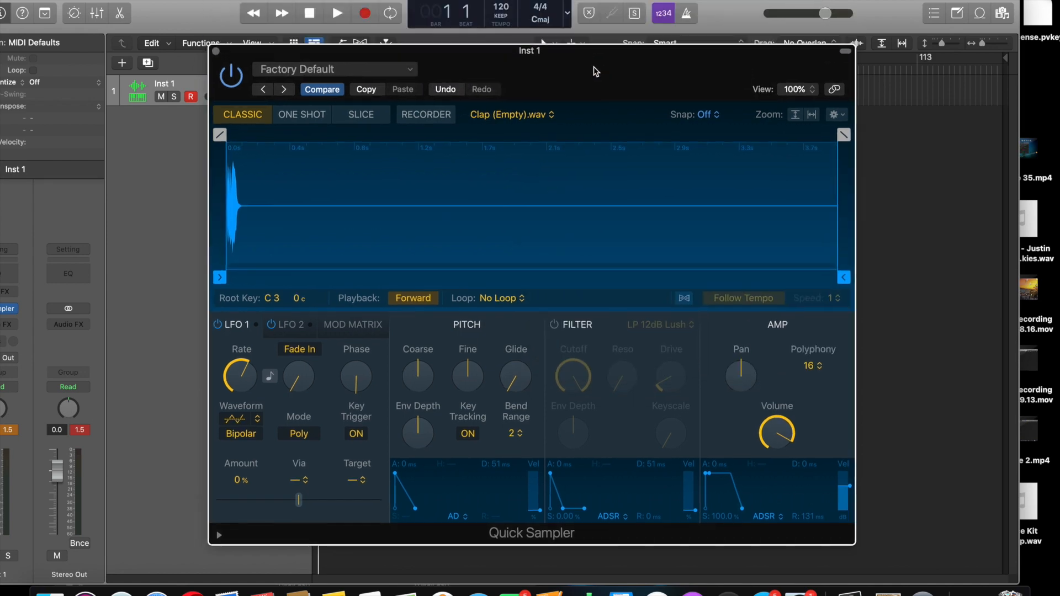
double_click(183, 11)
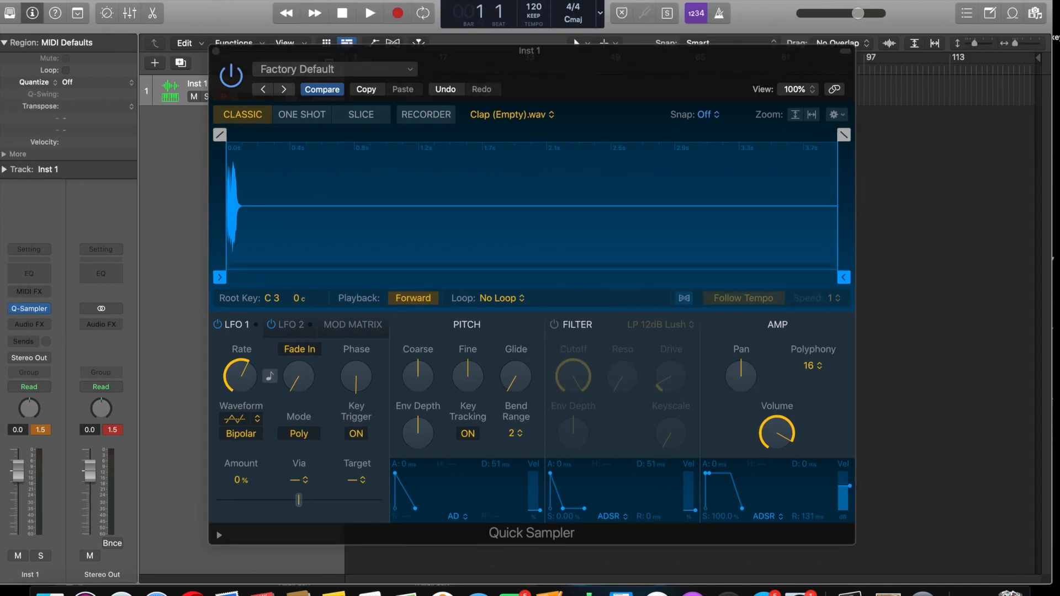
key(ctrl+super+f)
key(super+k)
- Play the clap on A, S, D and K, then drop the keyboard an octave to C2
key(a)
key(a)
key(a)
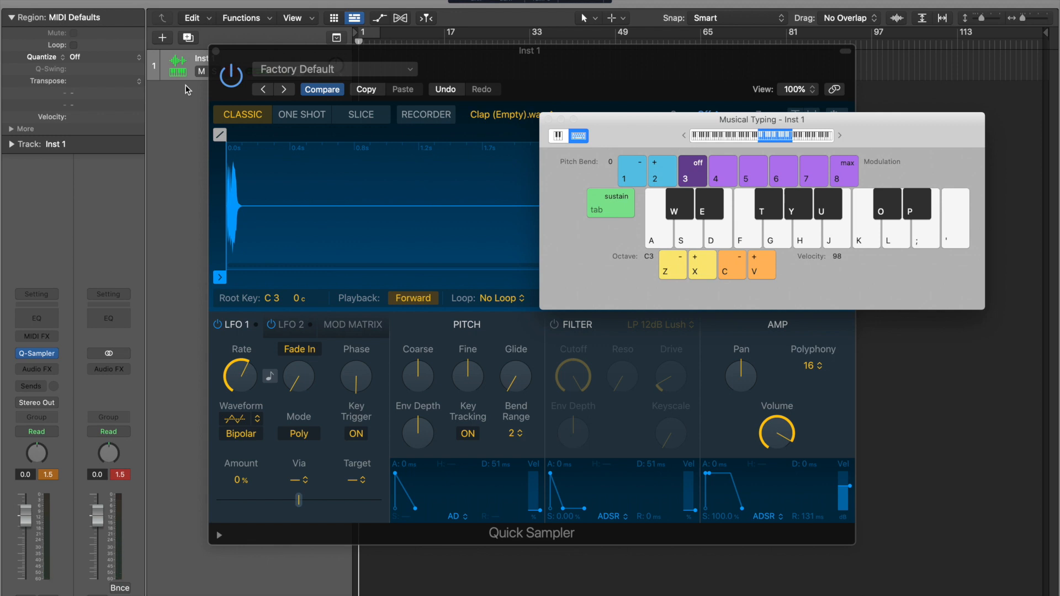
key(s)
key(d)
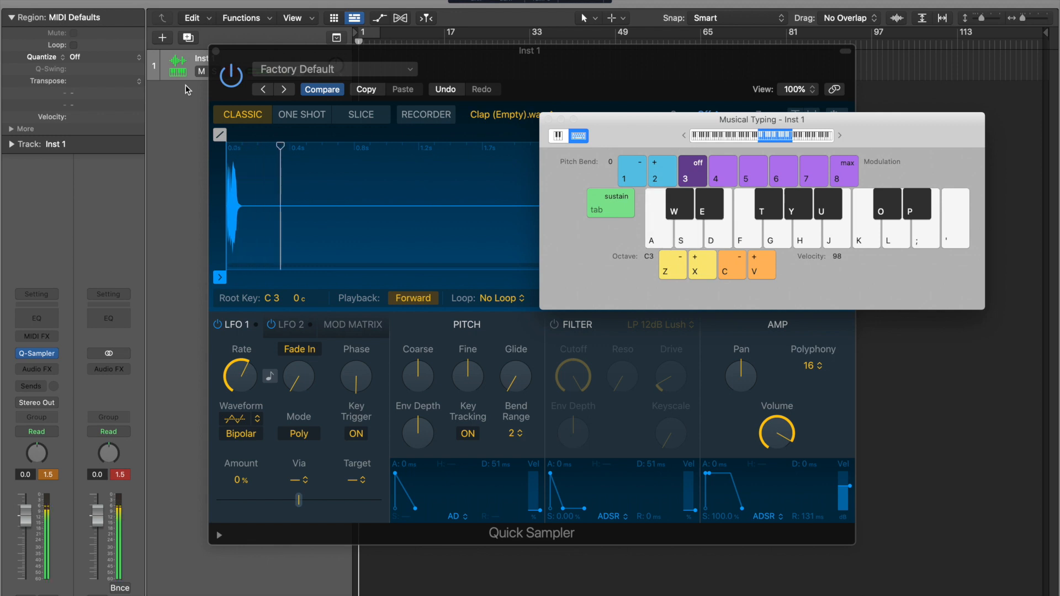
key(k)
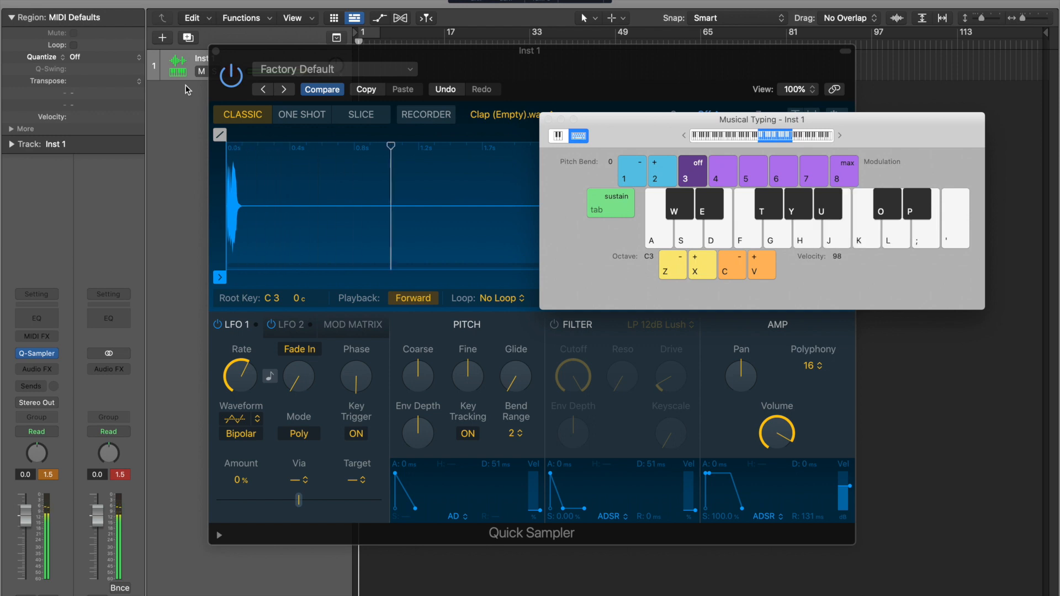
key(z)
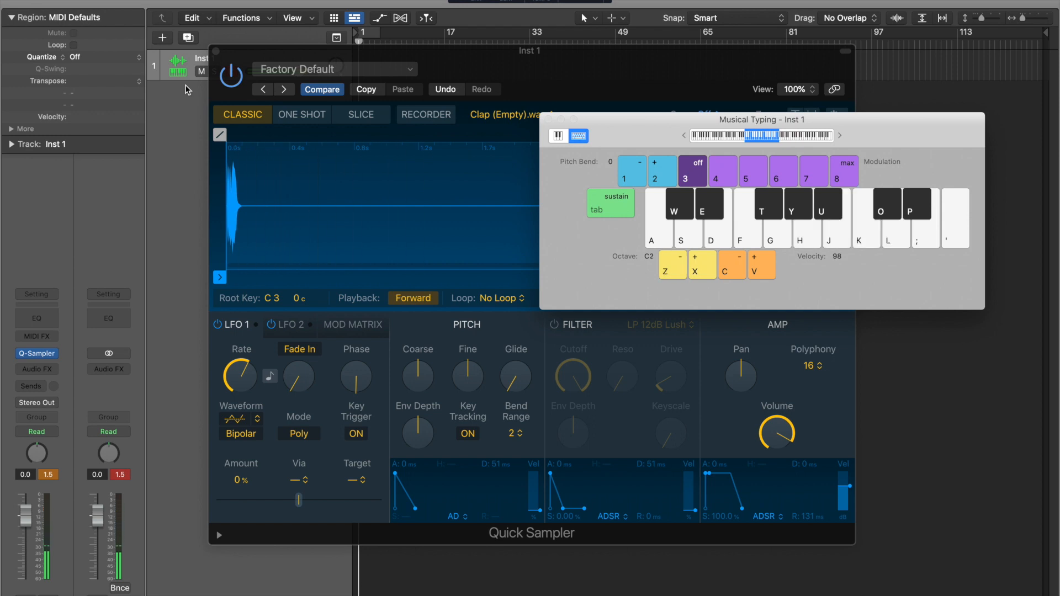
key(a)
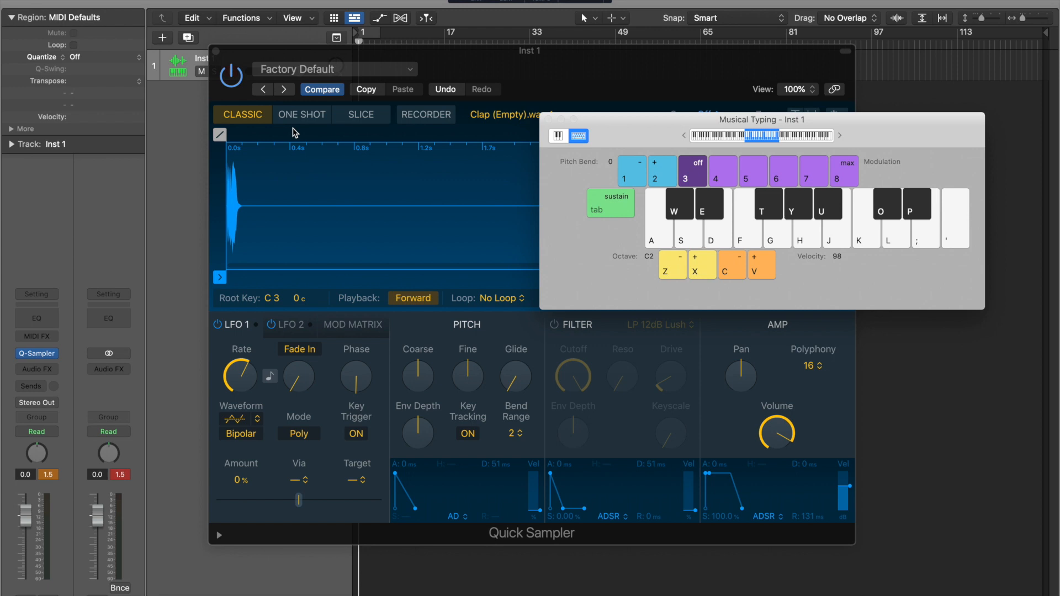
drag(575, 70, 475, 38)
drag(861, 117, 899, 142)
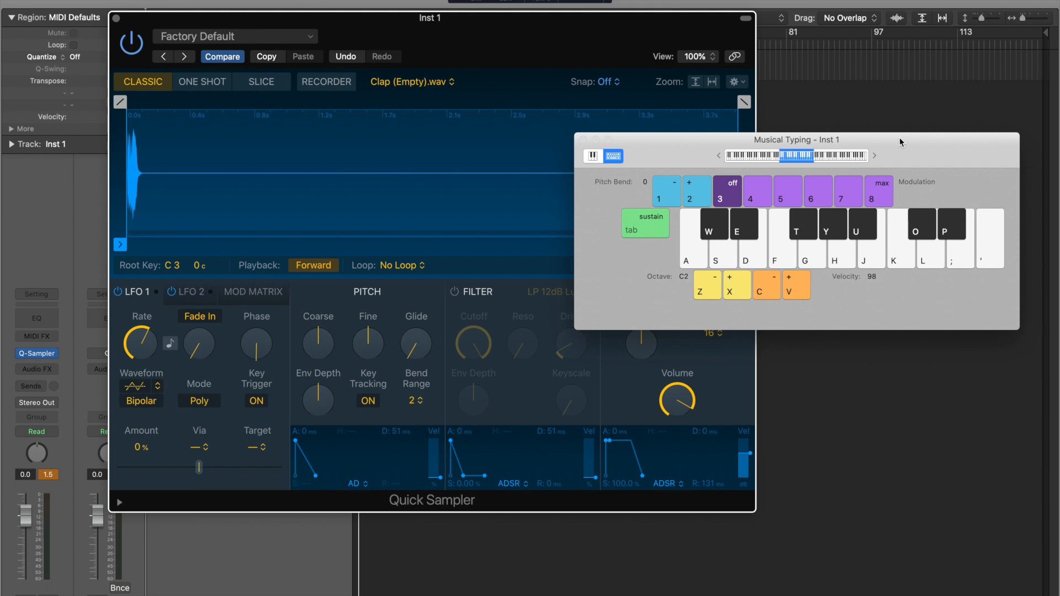
- Audition the clap on K and raise Inst 1's fader from -4.7 dB to -0.7 dB
key(k)
key(k)
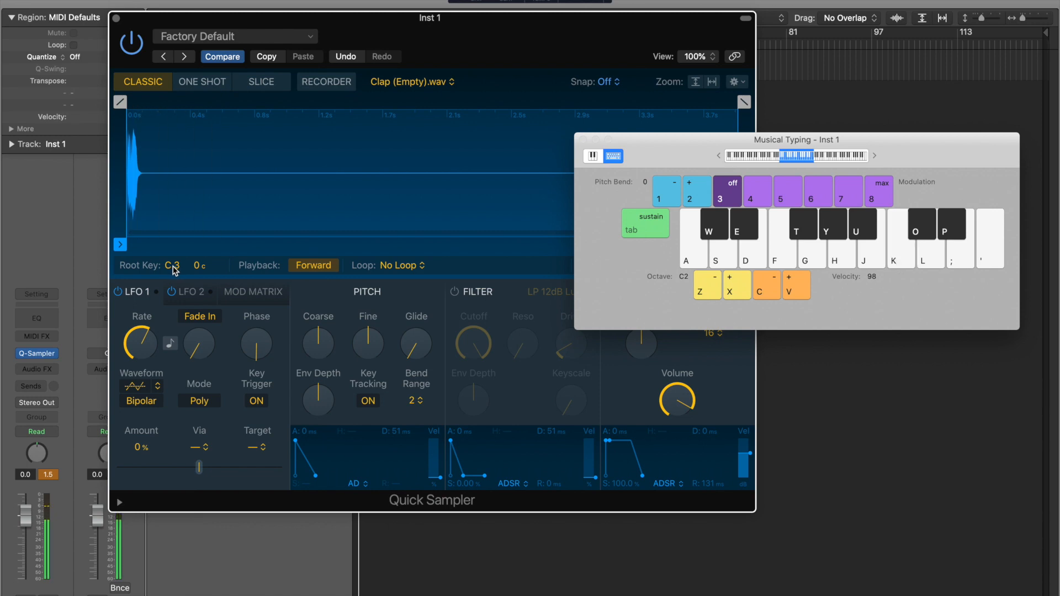
key(k)
key(k)
key(k)
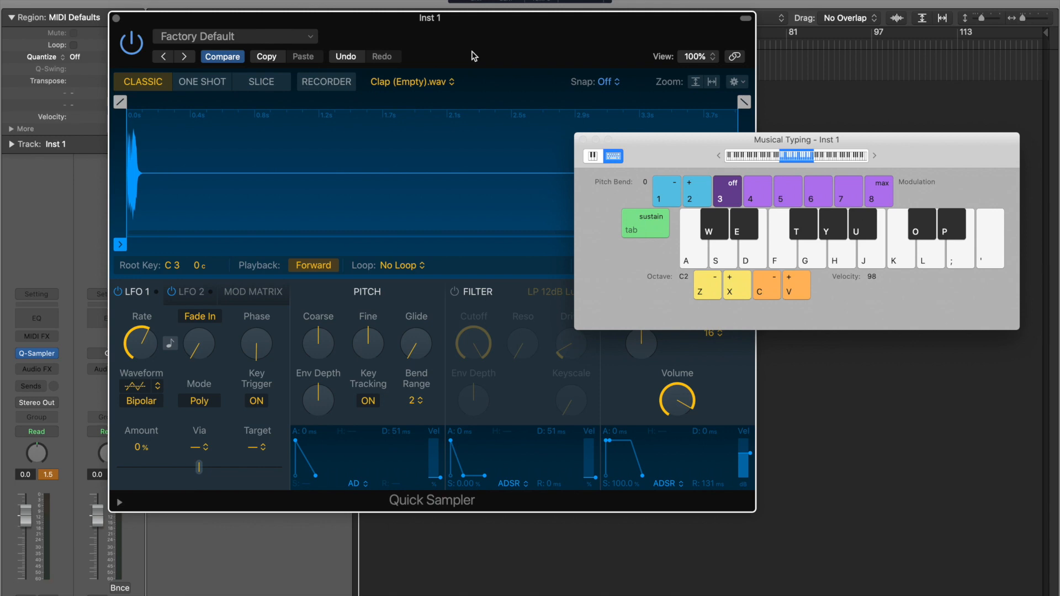
key(k)
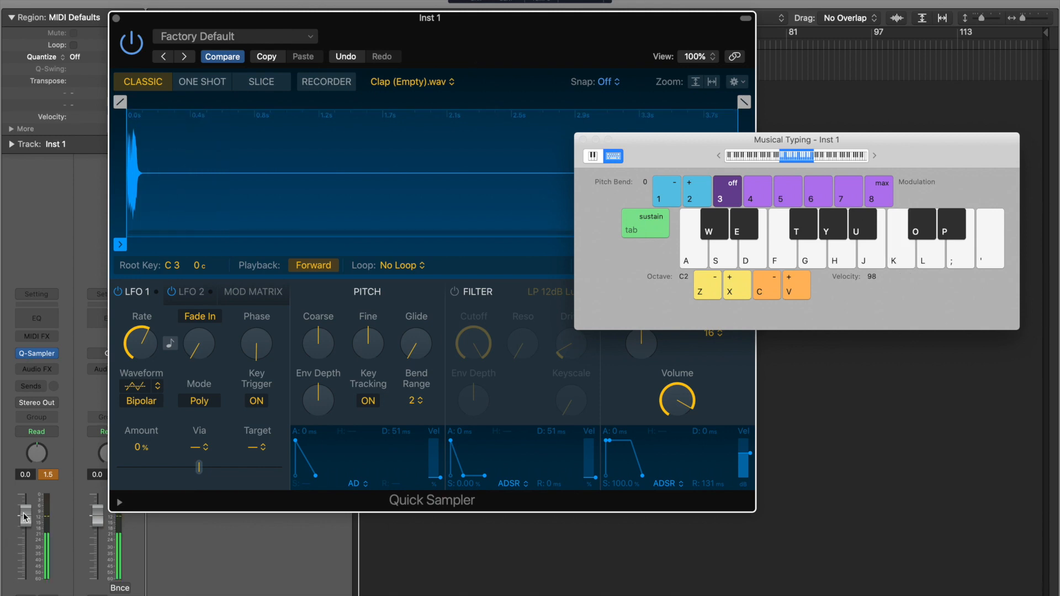
drag(26, 539, 26, 543)
key(k)
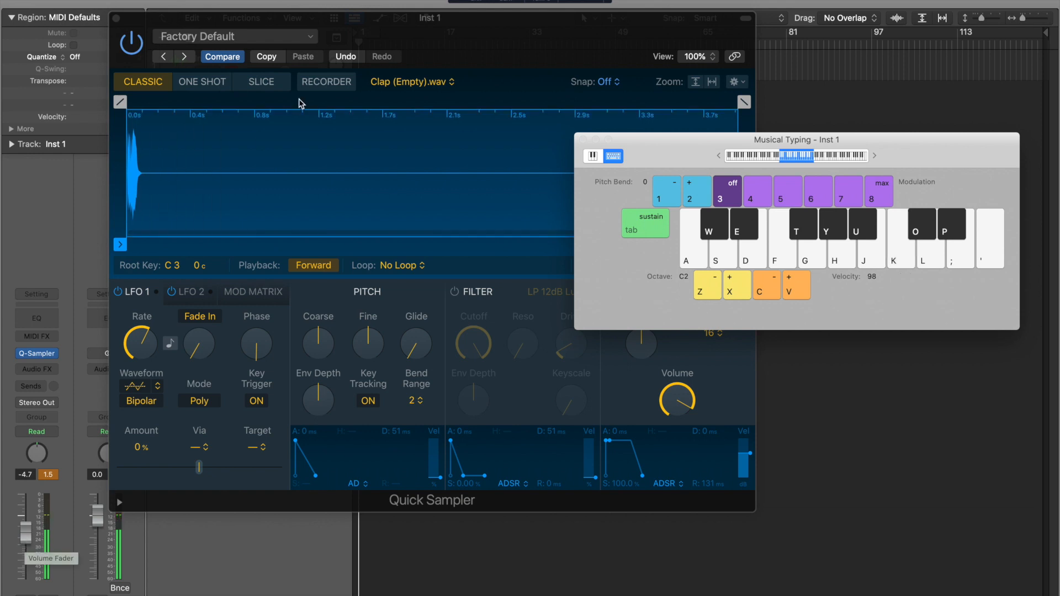
drag(353, 21, 353, 41)
key(k)
key(k)
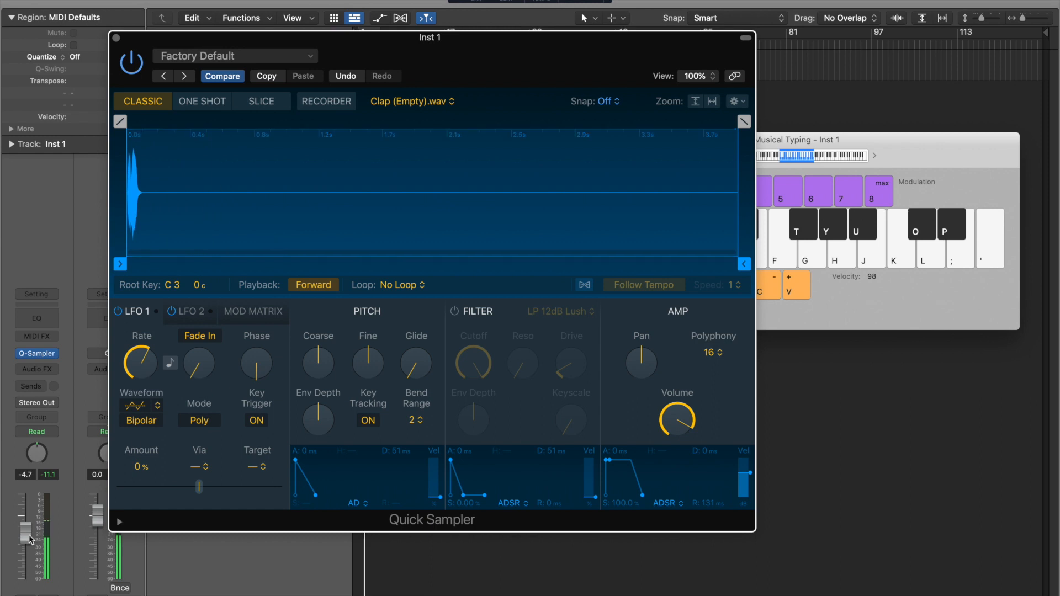
key(k)
drag(25, 526, 27, 513)
key(k)
key(k)
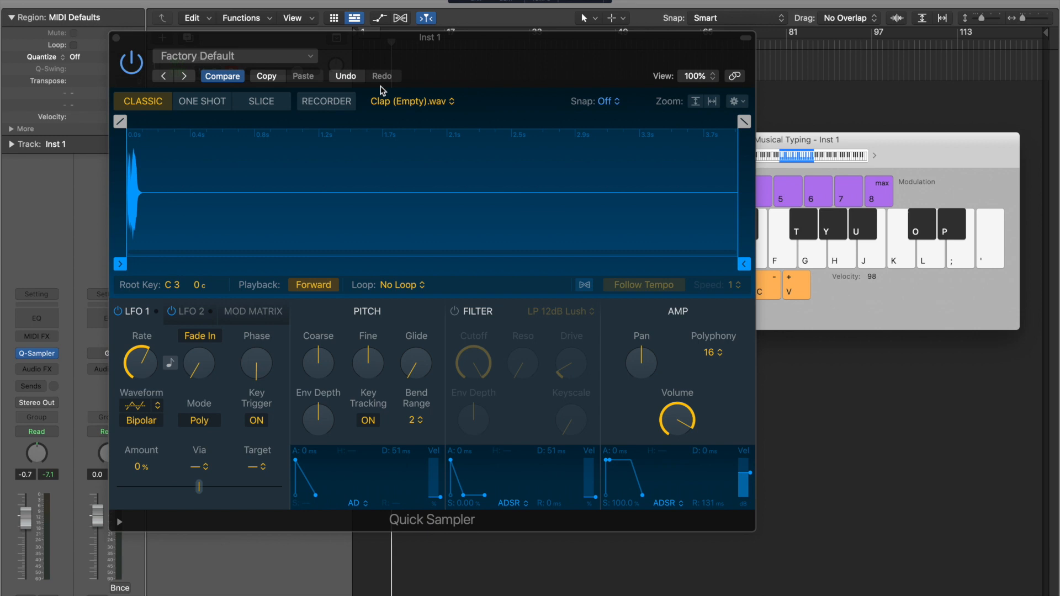
- Recall Quick Sampler's default setting, then exit full screen and move the windows aside for Finder
click(301, 58)
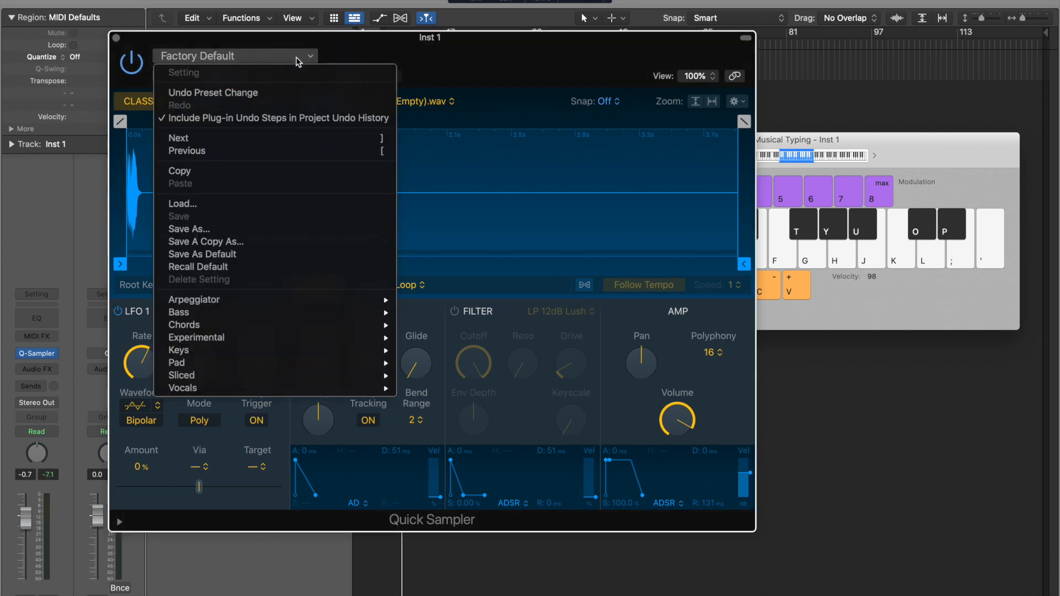
click(259, 268)
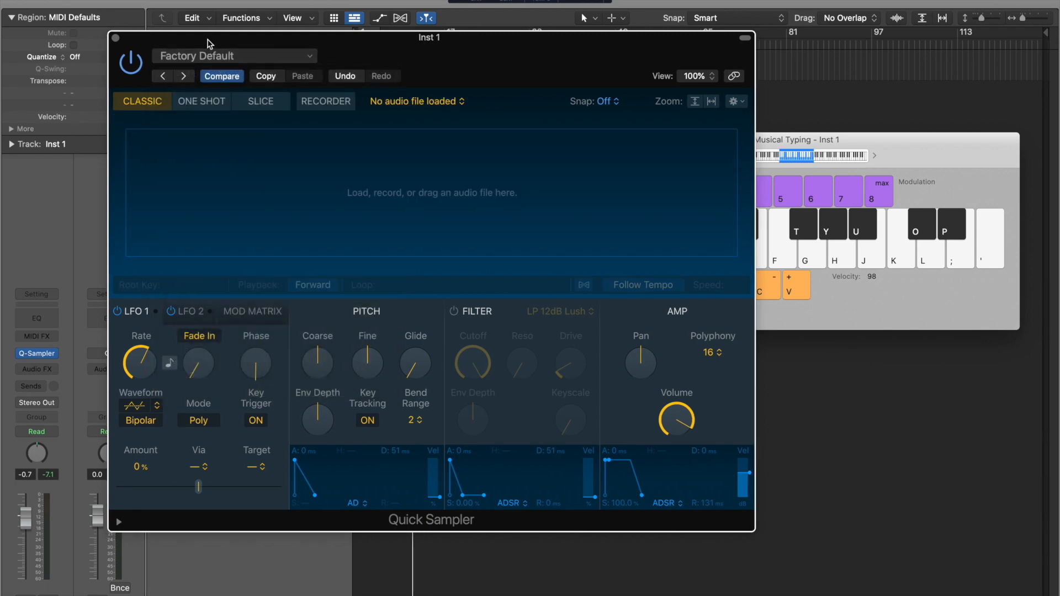
drag(209, 38, 291, 12)
click(32, 0)
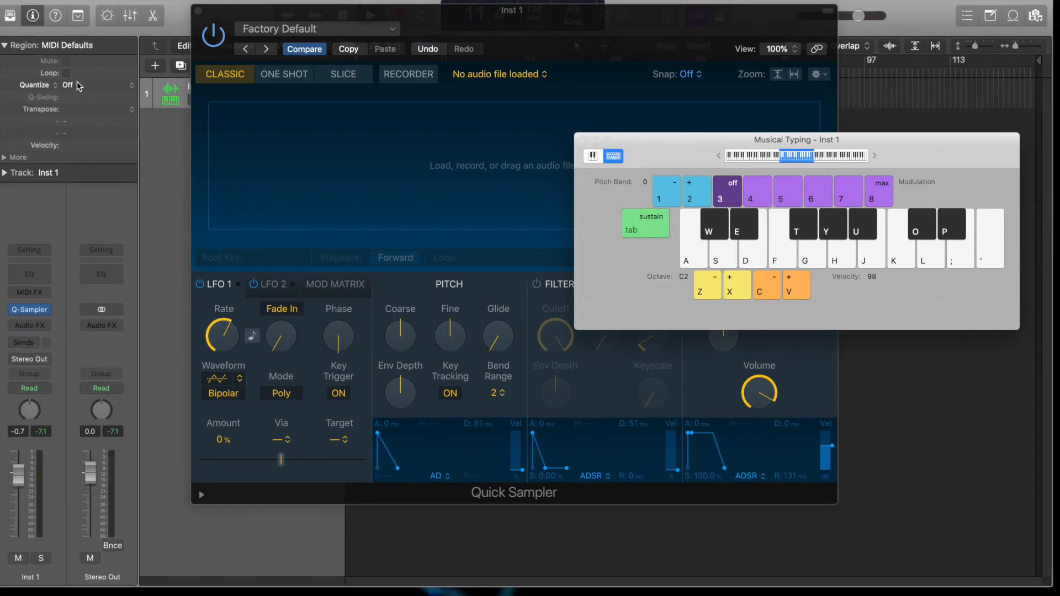
drag(83, 0, 354, 0)
- Drag Cxdy - 808 3.wav from the Finder window into Quick Sampler
drag(134, 331, 62, 66)
drag(161, 208, 502, 179)
drag(560, 30, 626, 58)
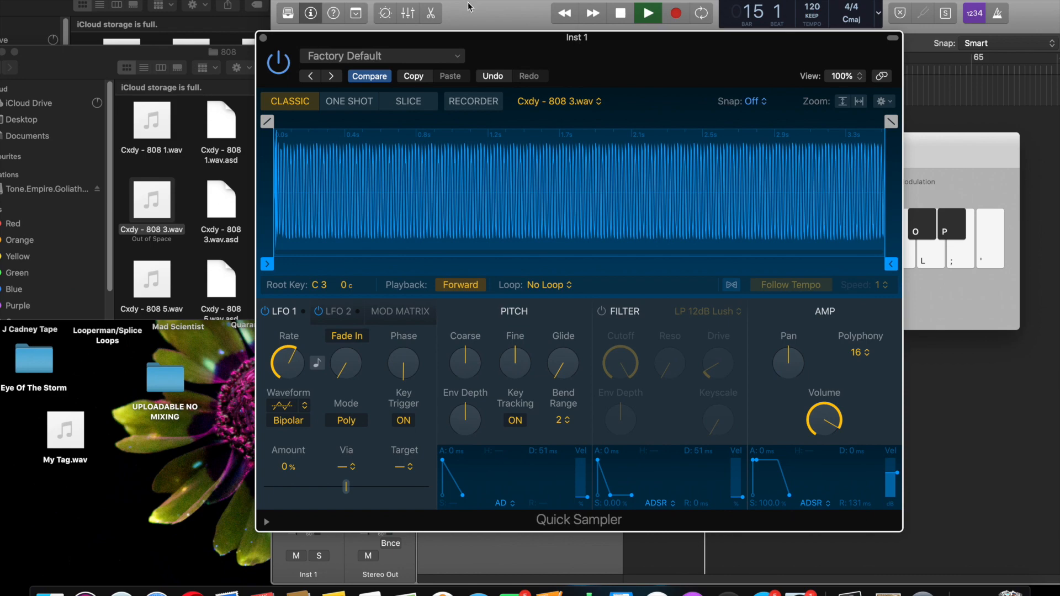
- Return Logic to full screen and arrange the Quick Sampler and Musical Typing windows
click(310, 0)
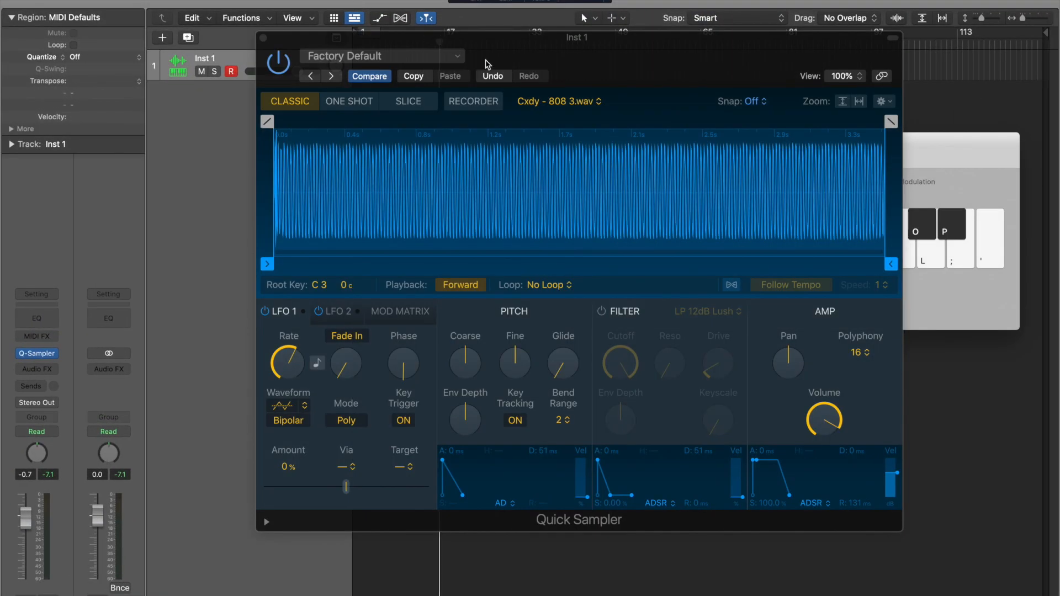
drag(504, 56, 328, 47)
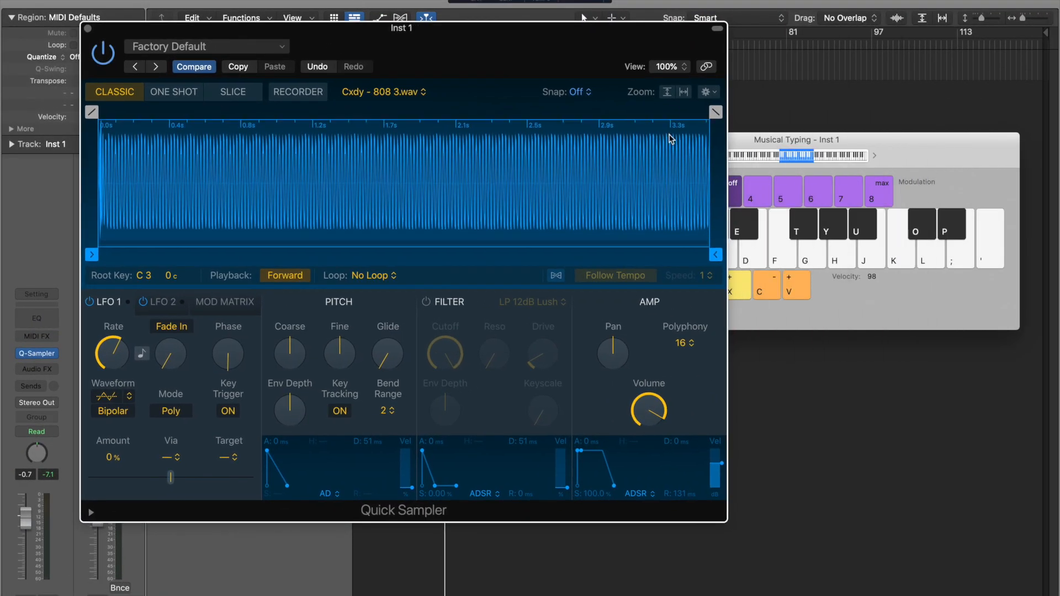
drag(748, 136, 827, 135)
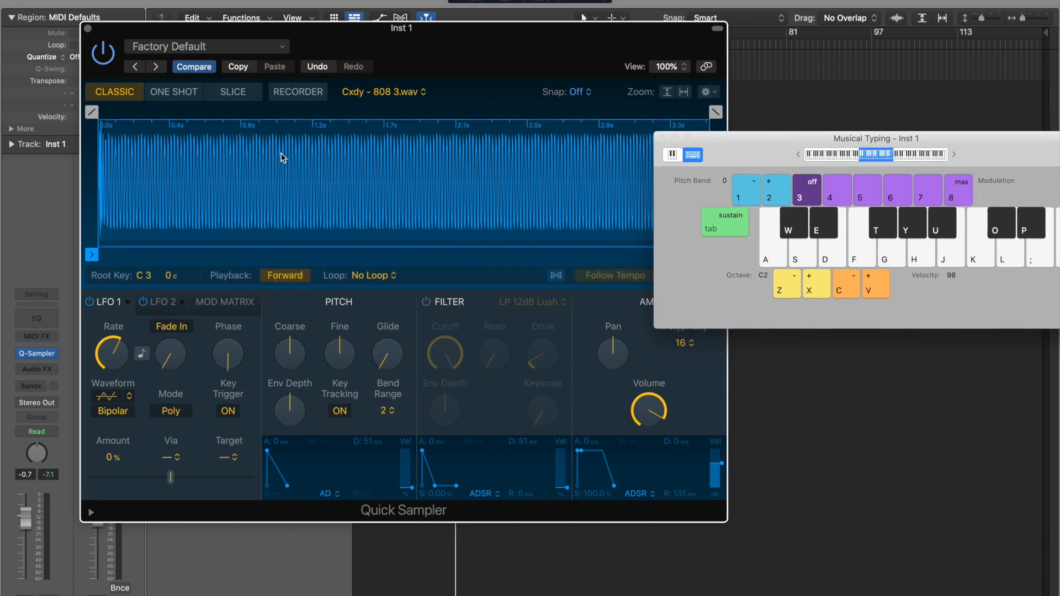
- Play a short 808 melody with Musical Typing at octave C3, then drop back to C2
key(h)
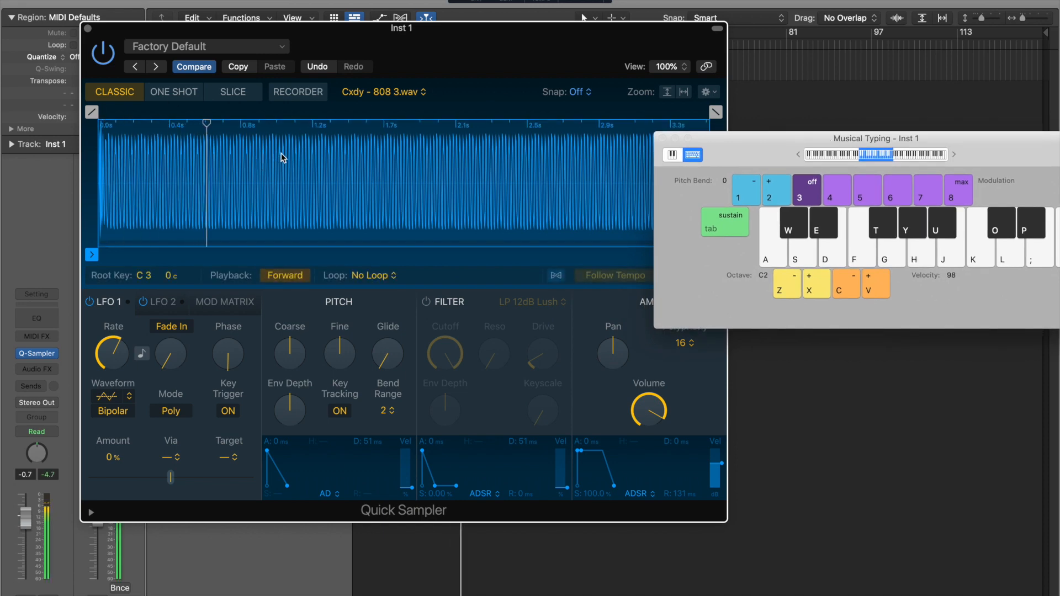
key(x)
key(h)
key(k)
key(d)
key(j)
key(d)
key(h)
key(l)
key(d)
key(j)
key(d)
key(h)
key(d)
key(l)
drag(455, 43, 424, 15)
key(z)
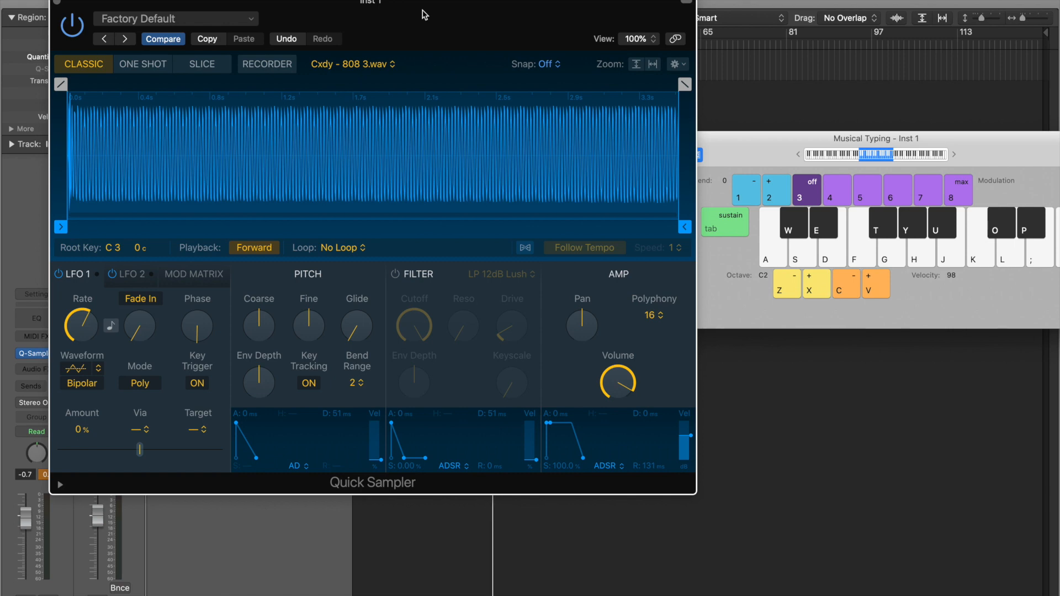
- Lengthen the amp envelope attack to 222 ms, auditioning the sample at C2 and C3
drag(29, 518, 27, 523)
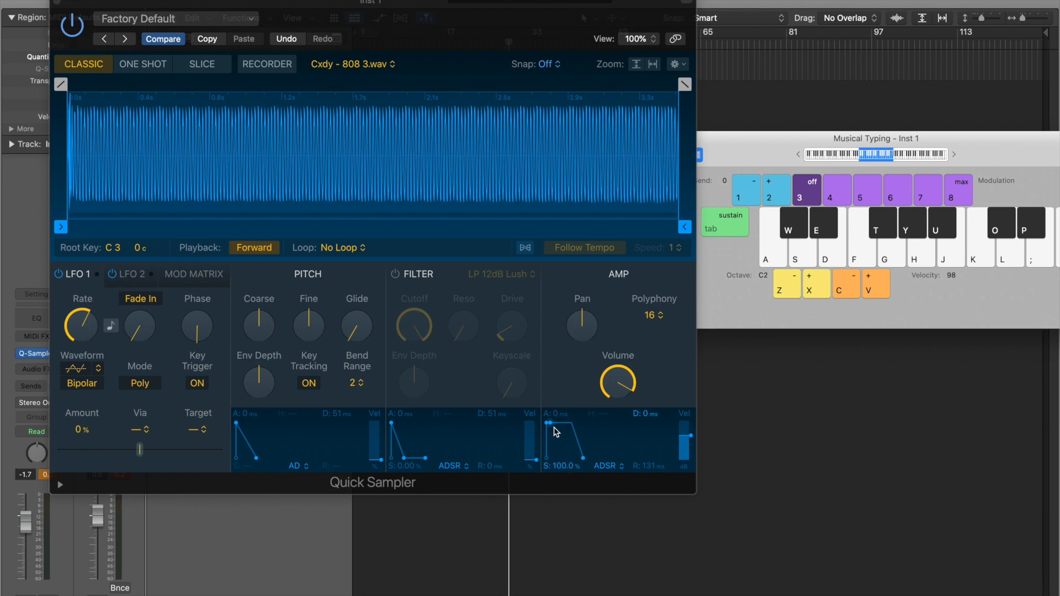
drag(547, 427, 559, 429)
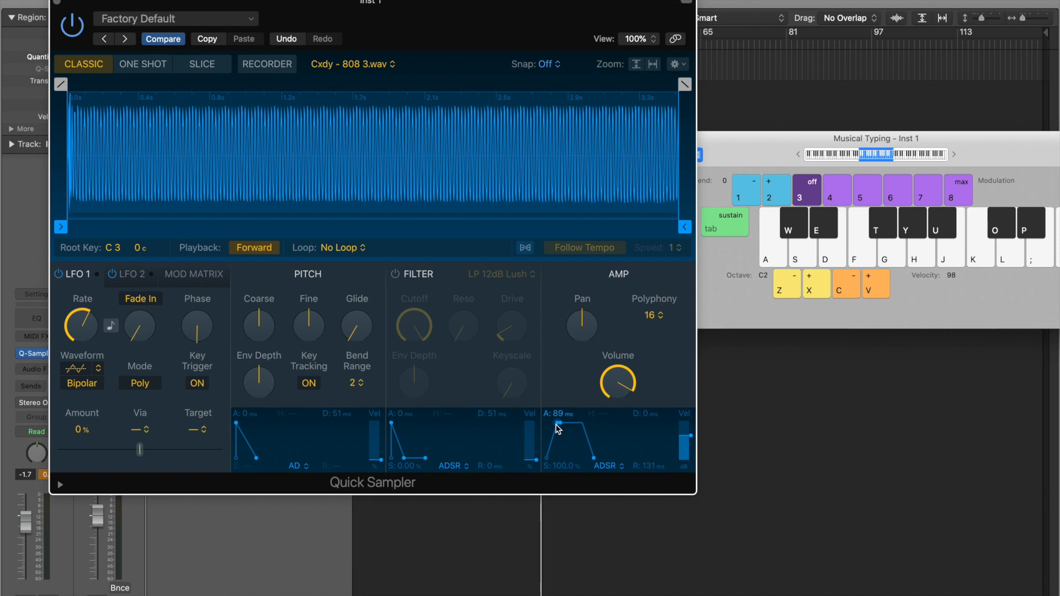
key(h)
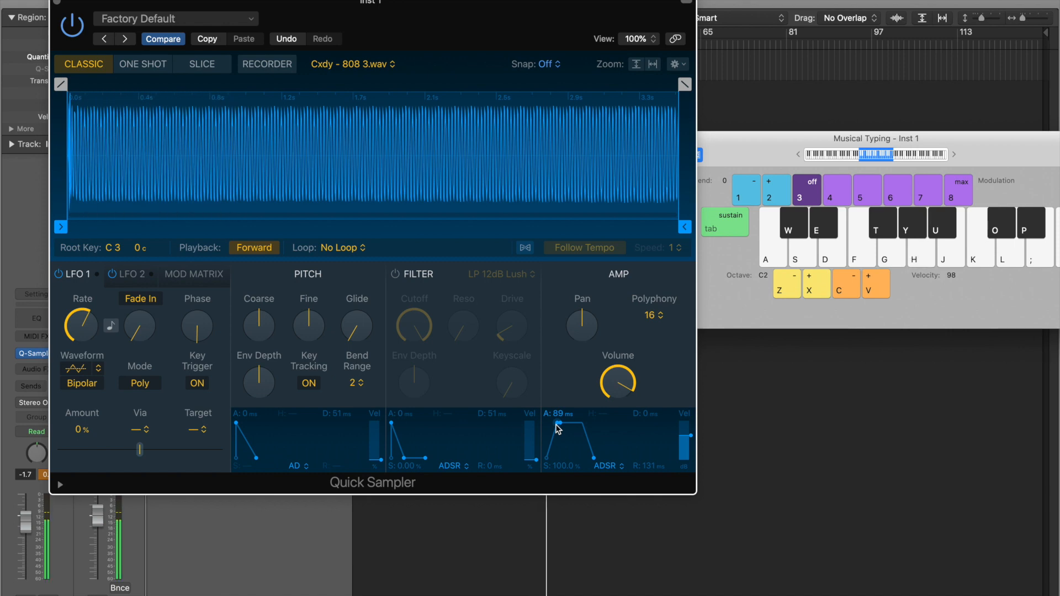
key(h)
mouse_move(558, 428)
mouse_down()
mouse_move(599, 429)
mouse_move(600, 443)
mouse_move(563, 426)
mouse_up()
key(h)
key(h)
key(j)
key(x)
key(h)
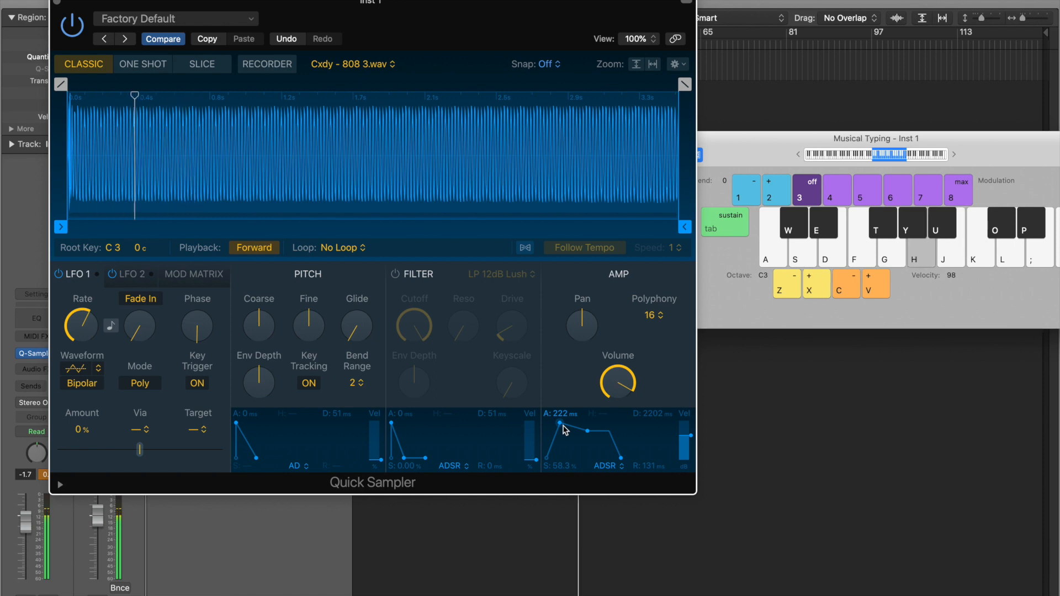
- Set decay to 2412 ms, sustain to 14.9% and release to 532 ms, auditioning at C2
key(h)
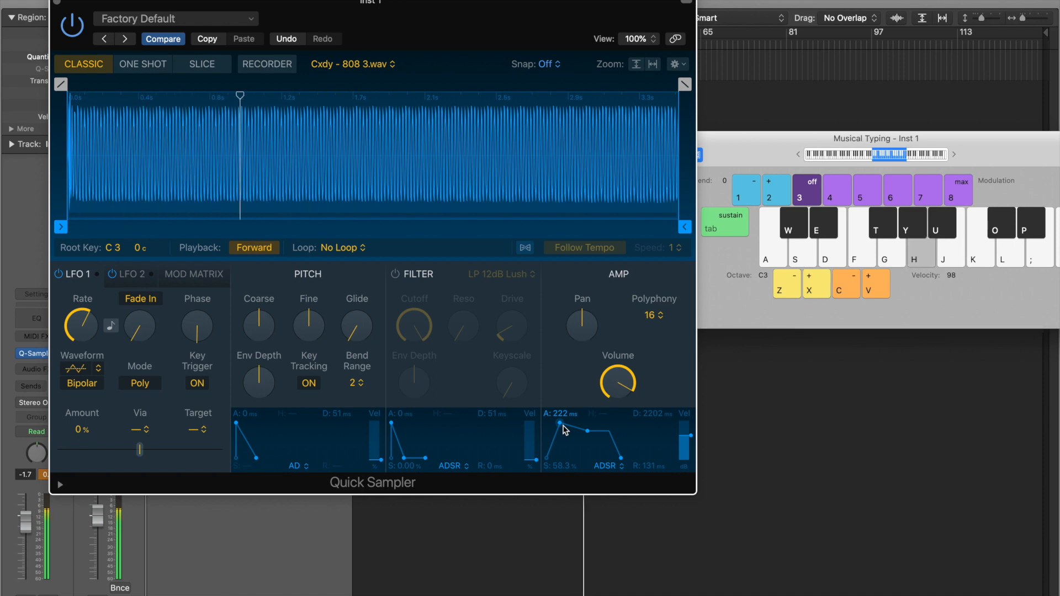
key(j)
drag(586, 431, 590, 447)
key(h)
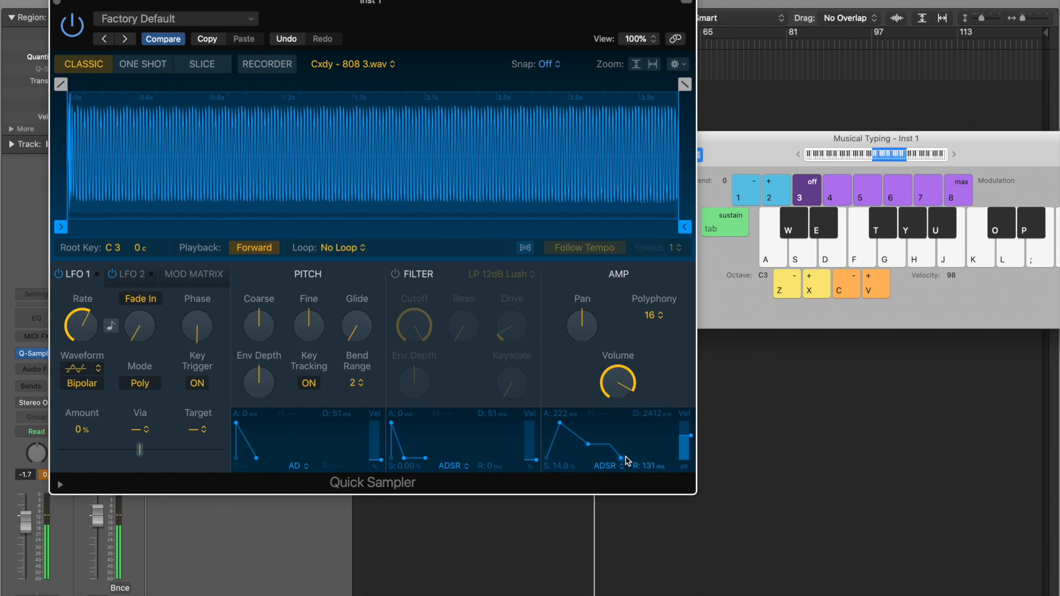
drag(622, 458, 637, 459)
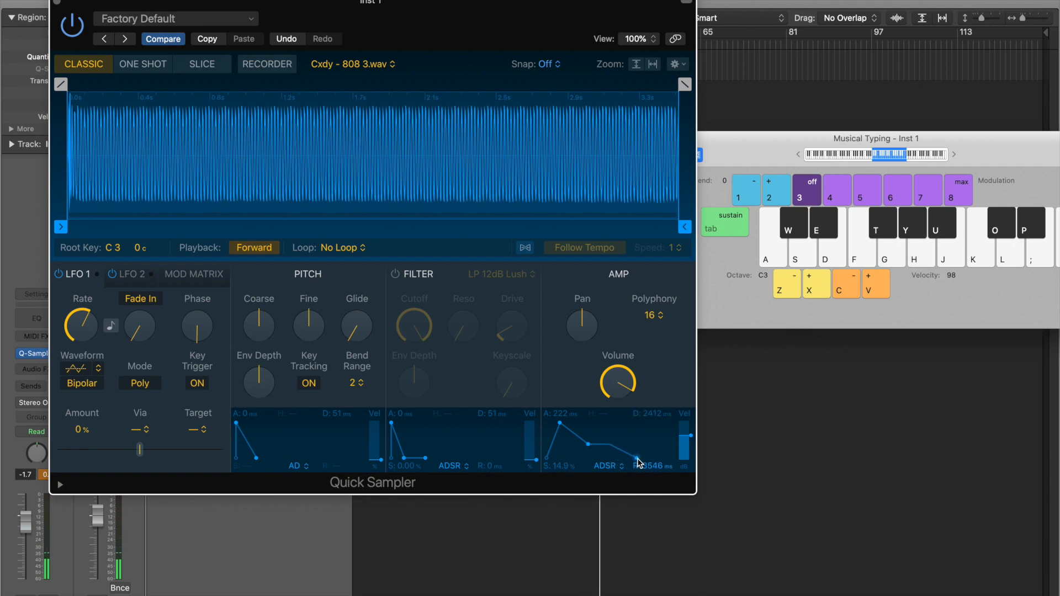
key(h)
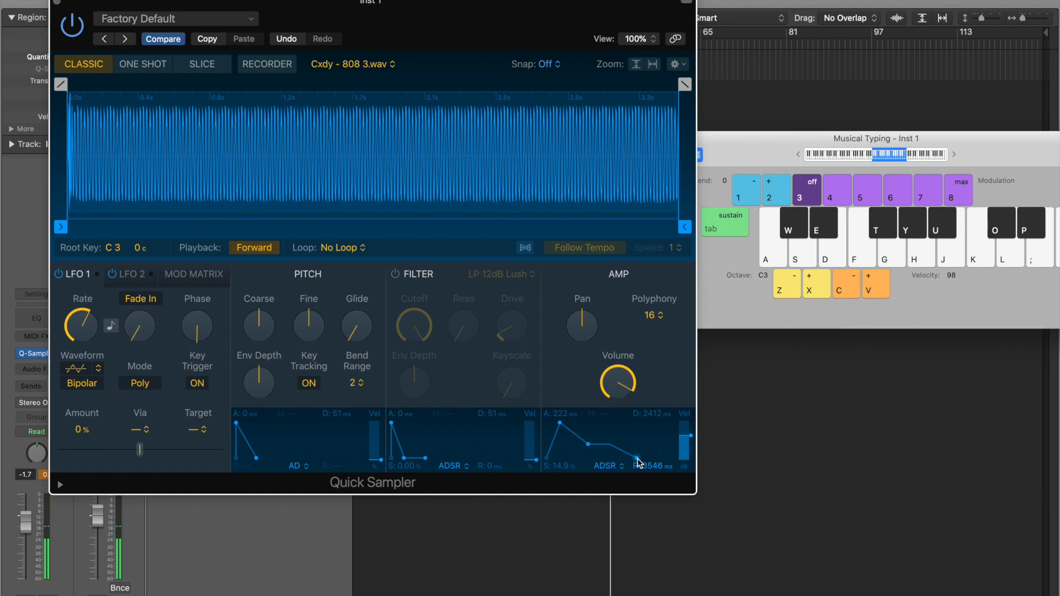
drag(633, 462, 629, 460)
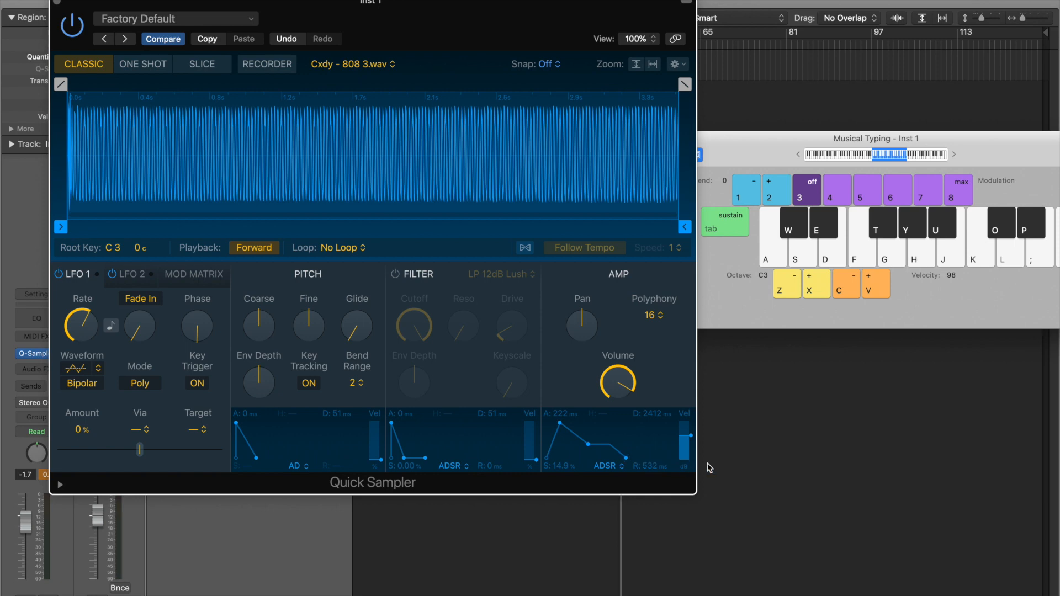
key(z)
key(h)
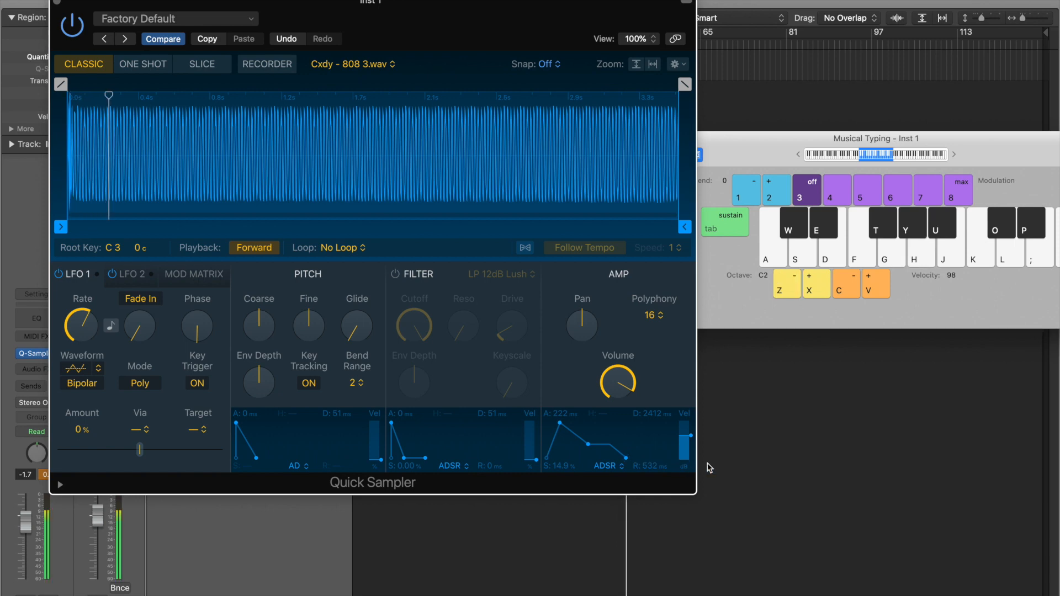
key(j)
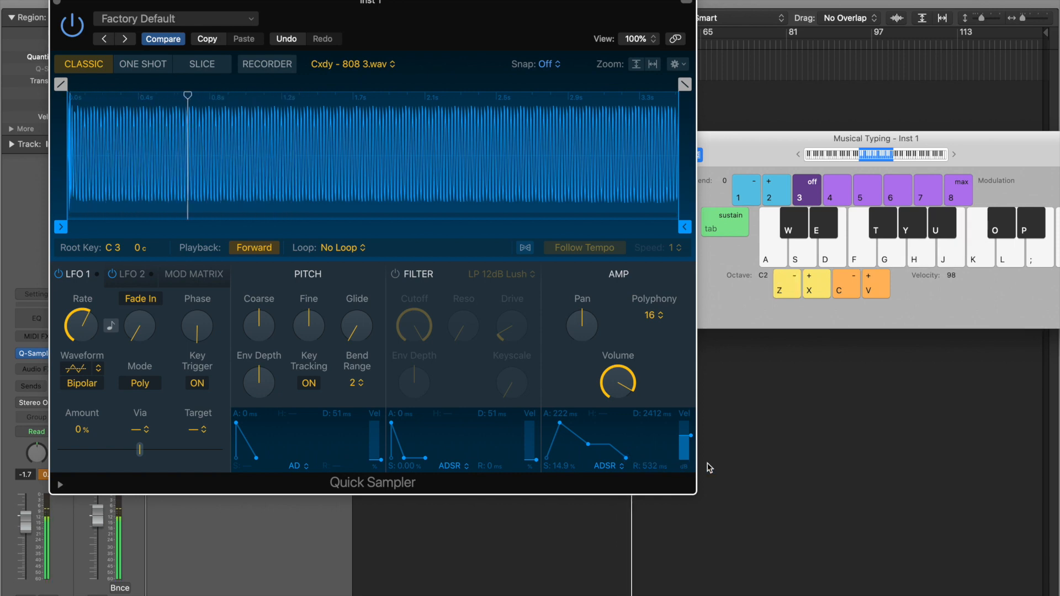
key(h)
key(j)
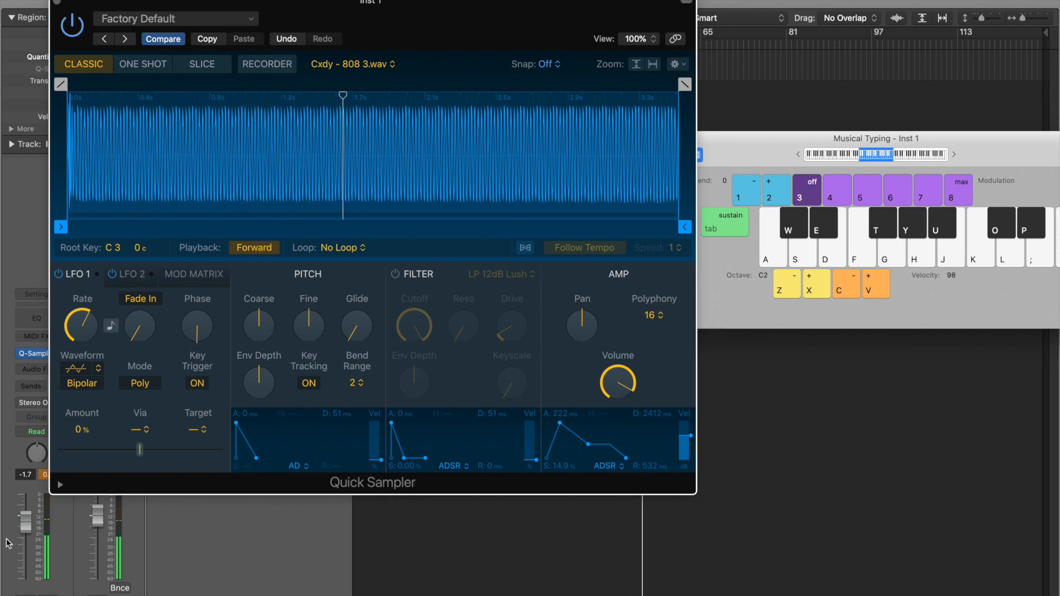
drag(30, 523, 31, 521)
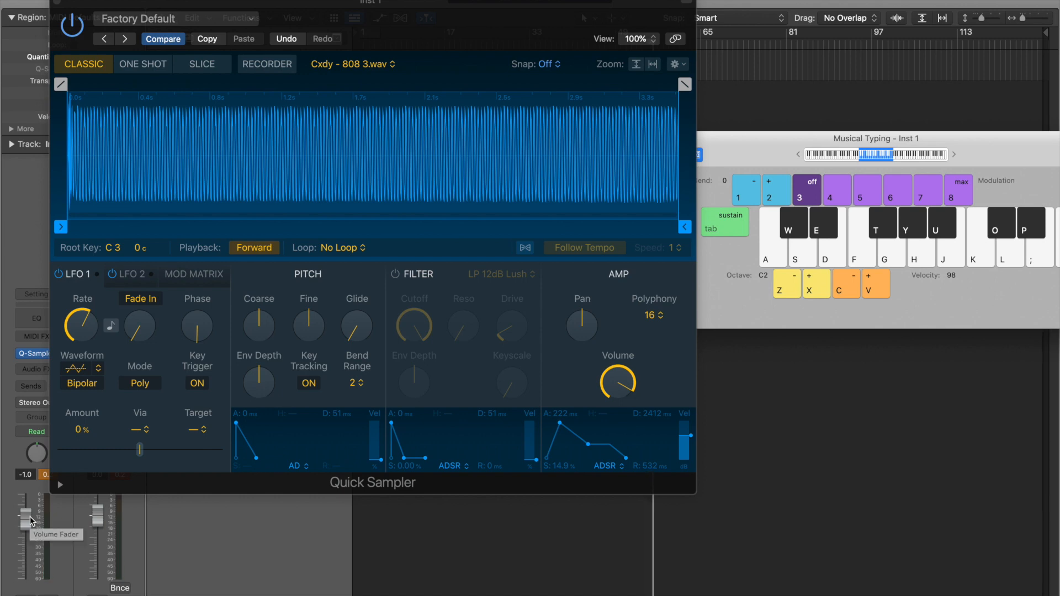
- Set Quick Sampler's polyphony to Mono and test overlapping notes
click(661, 317)
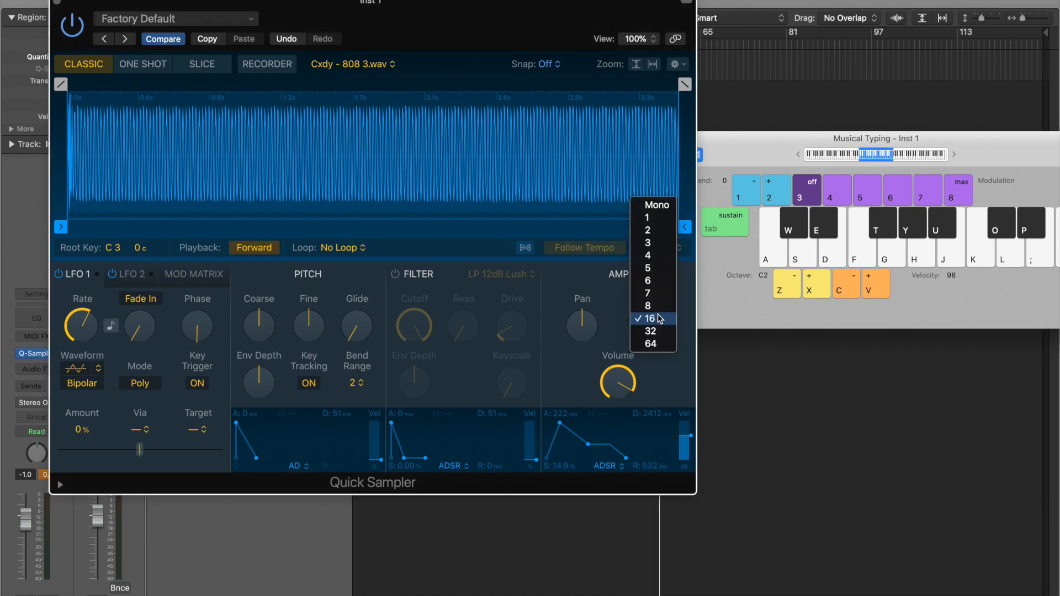
click(653, 207)
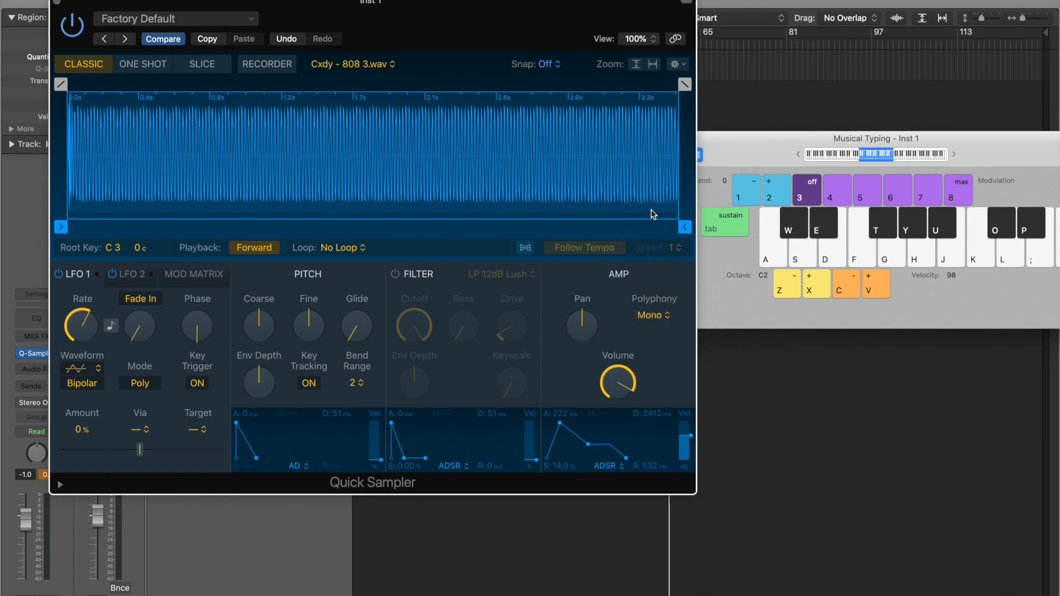
key(j)
key(k)
key(j)
key(k)
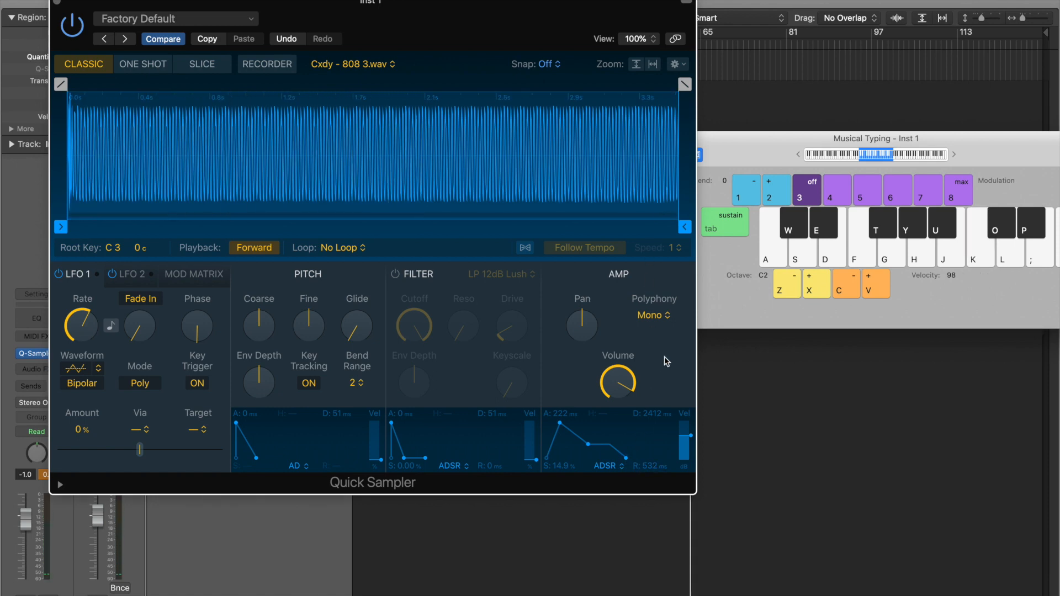
- Shift Musical Typing up to octave C3 and play notes to hear the mono behaviour
key(x)
key(h)
key(k)
key(j)
key(h)
key(h)
key(k)
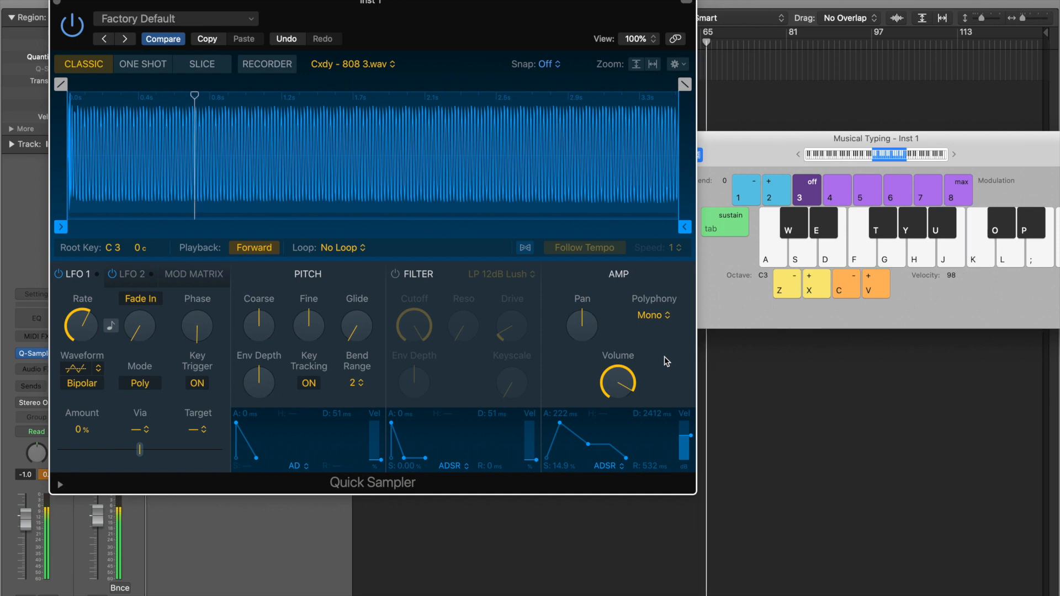
key(j)
key(l)
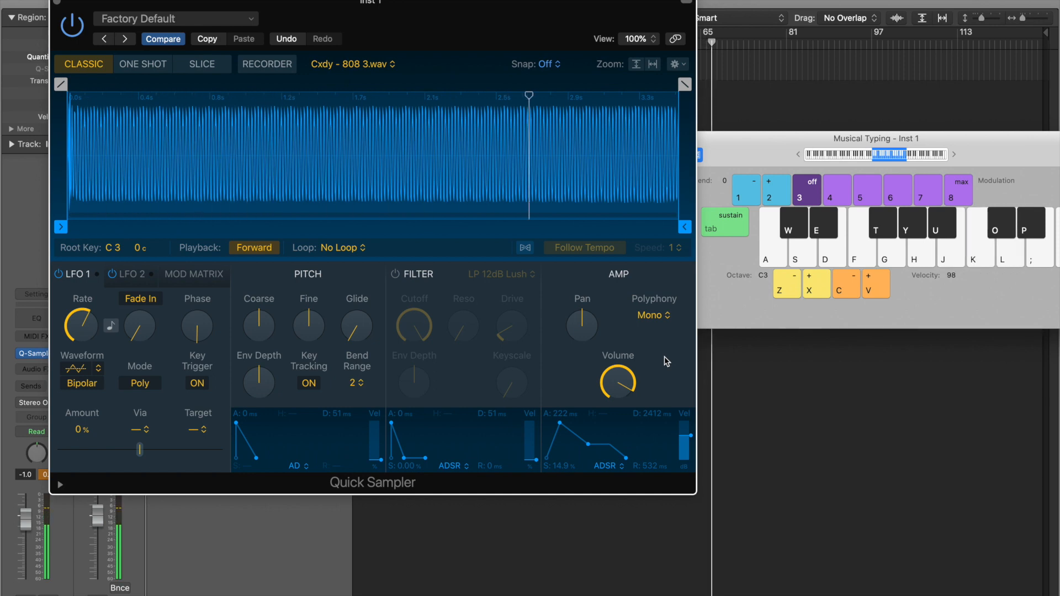
key(l)
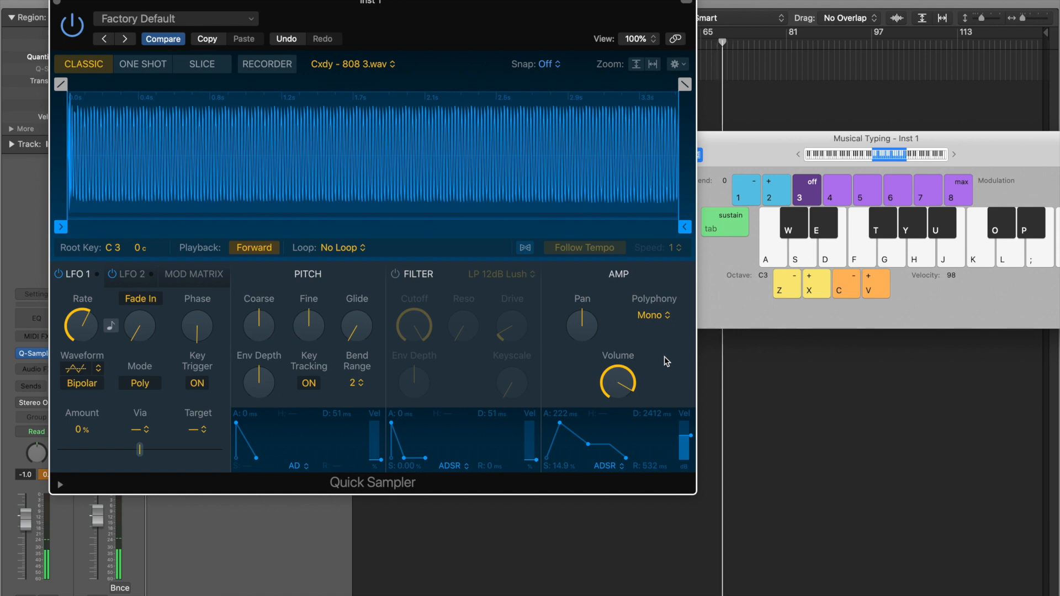
key(l)
key(k)
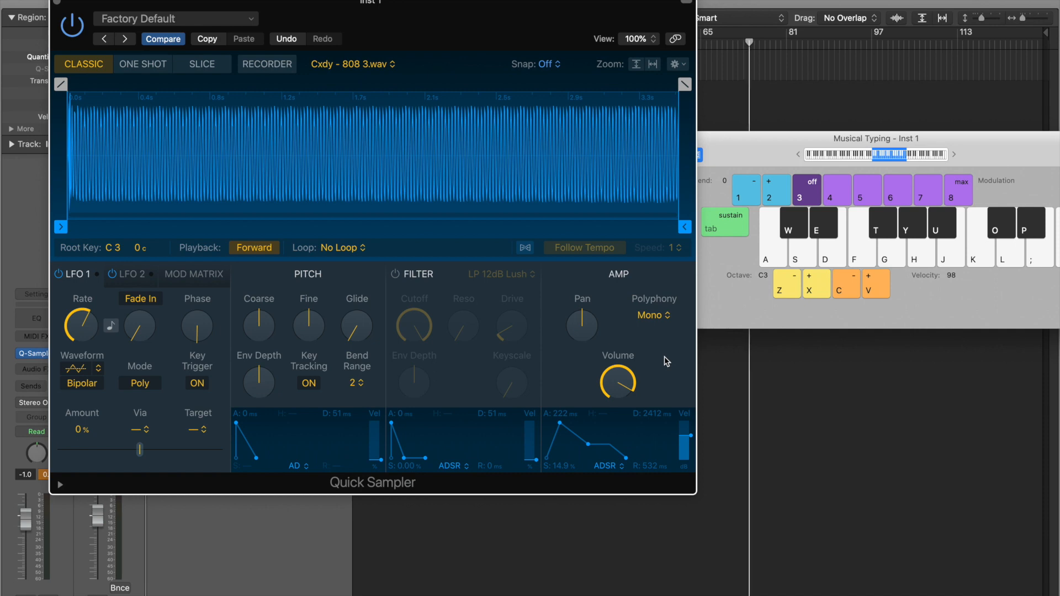
mouse_move(560, 424)
mouse_down()
mouse_move(546, 424)
mouse_move(573, 436)
mouse_move(574, 420)
mouse_up()
drag(614, 459, 607, 461)
key(z)
key(h)
key(h)
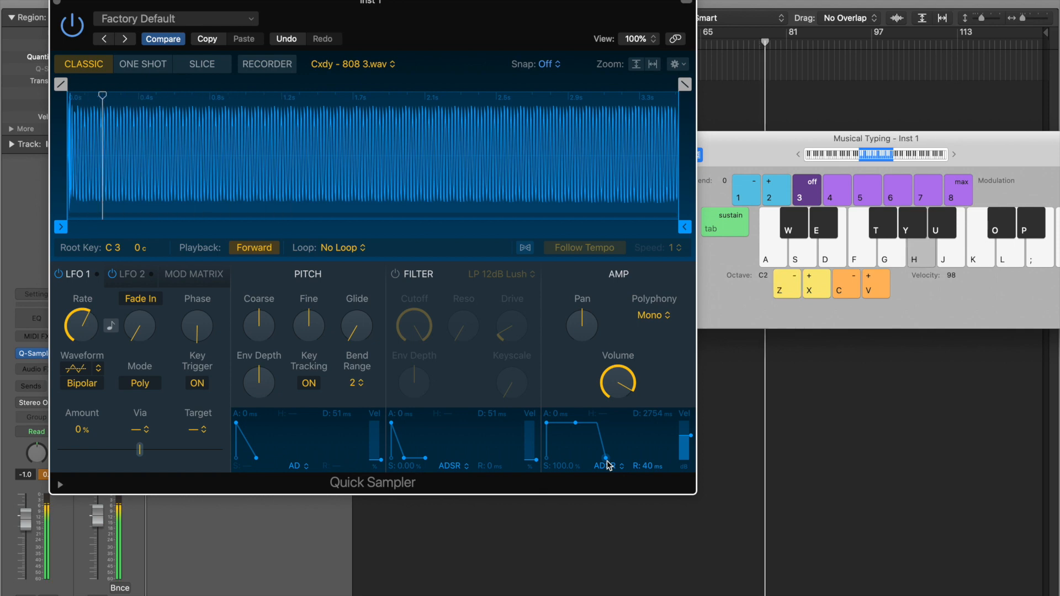
key(k)
key(s)
key(d)
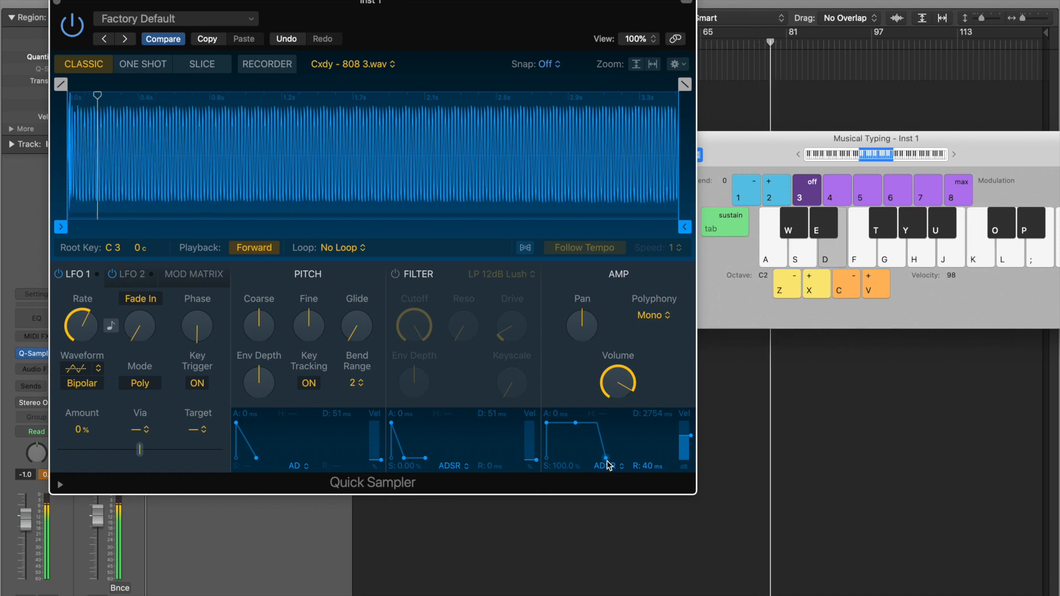
key(h)
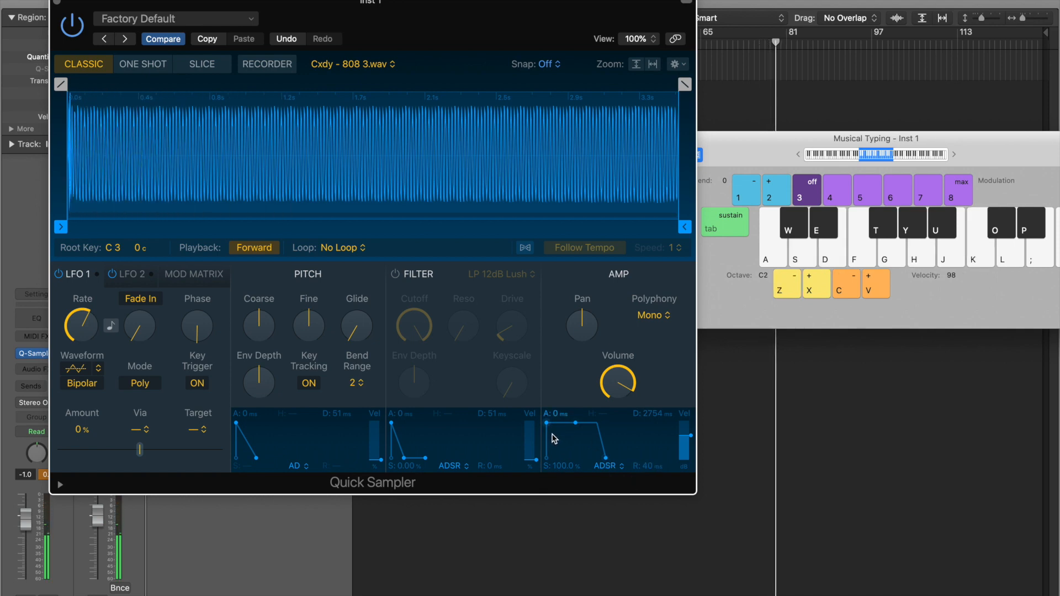
mouse_move(357, 330)
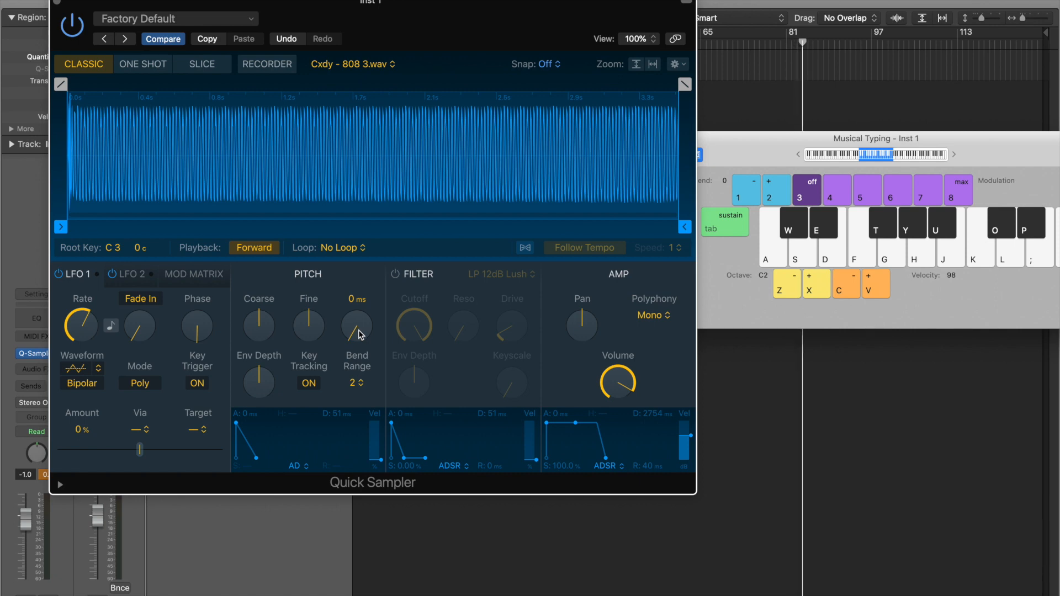
- Raise the pitch glide to 42 ms and shift Musical Typing up to octave C3
drag(364, 339, 356, 321)
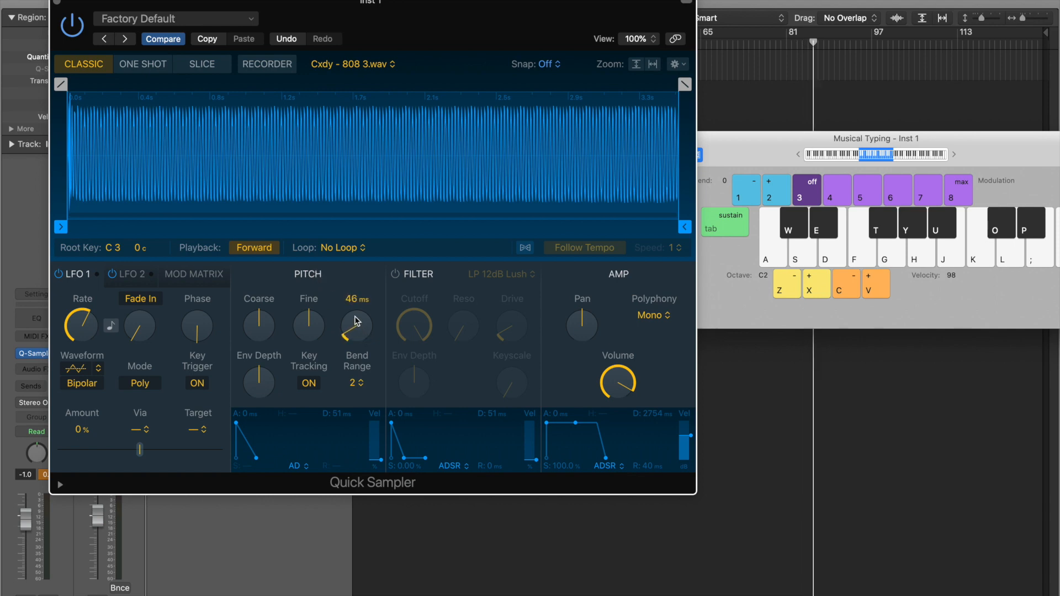
key(h)
key(k)
key(x)
key(k)
- Lengthen the pitch glide to 103 ms and play a run of notes to hear it
drag(356, 324, 358, 311)
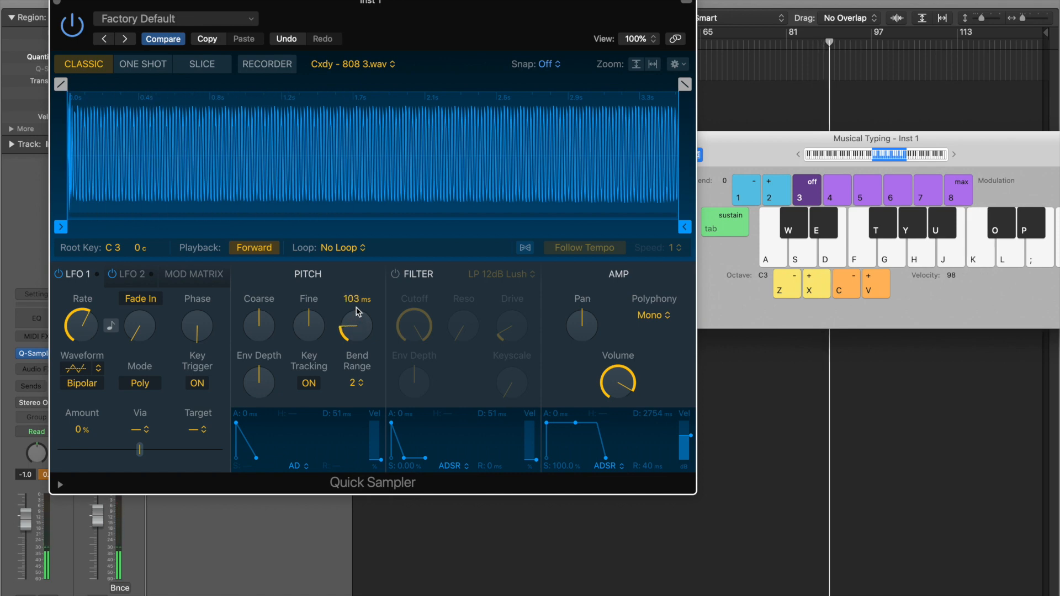
key(j)
key(k)
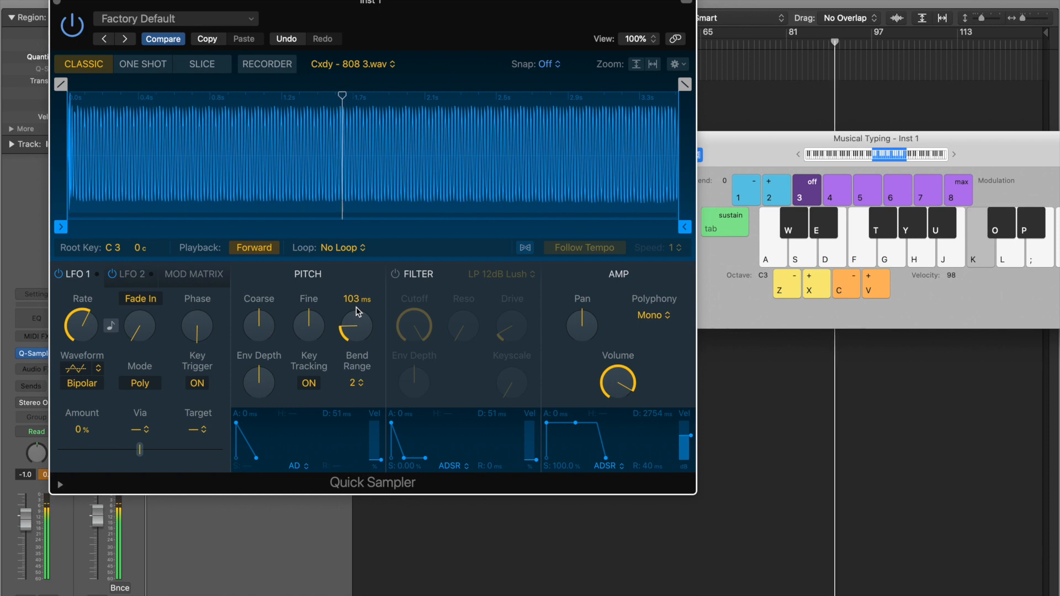
key(d)
key(h)
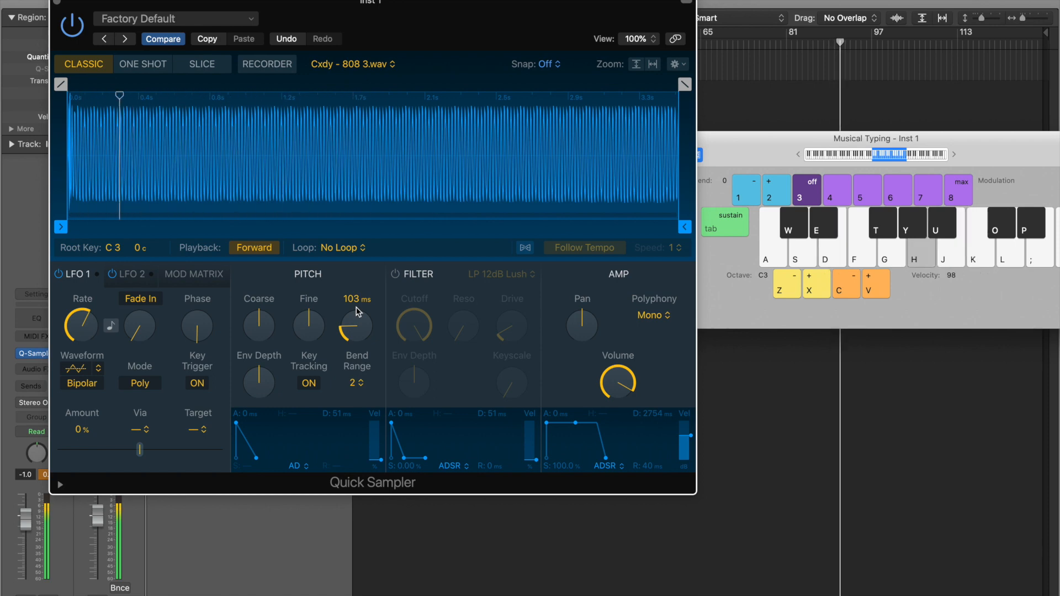
key(k)
key(j)
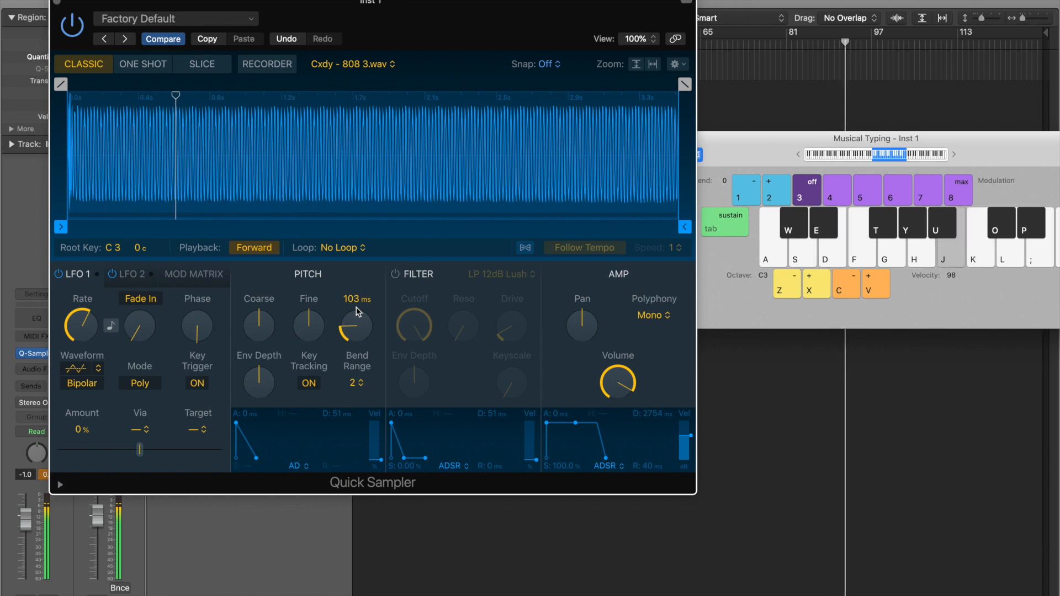
key(l)
key(h)
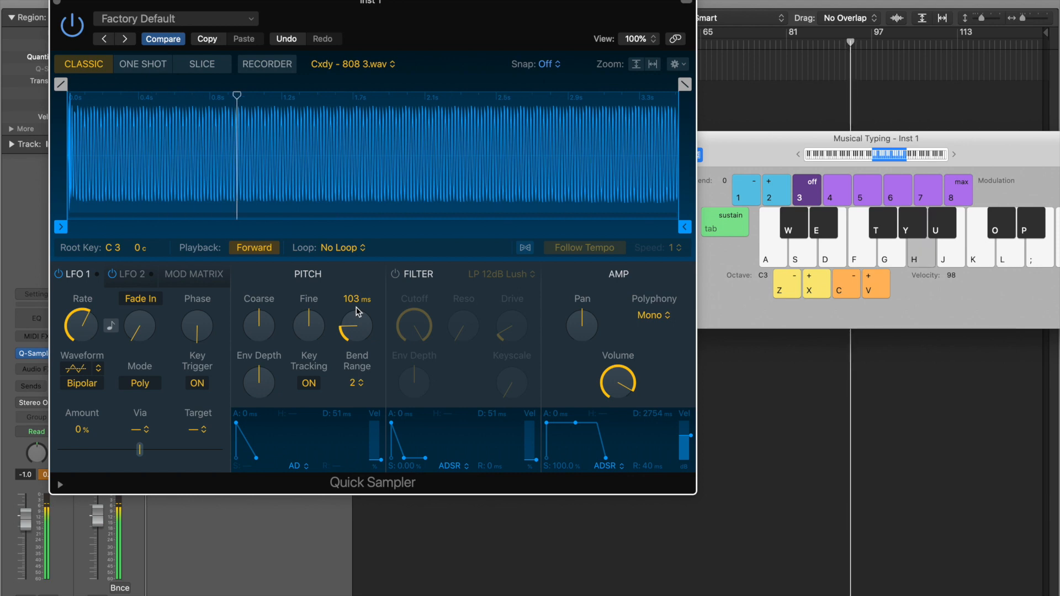
key(k)
key(j)
- Play a longer gliding phrase, then shorten the pitch glide to 88 ms
key(d)
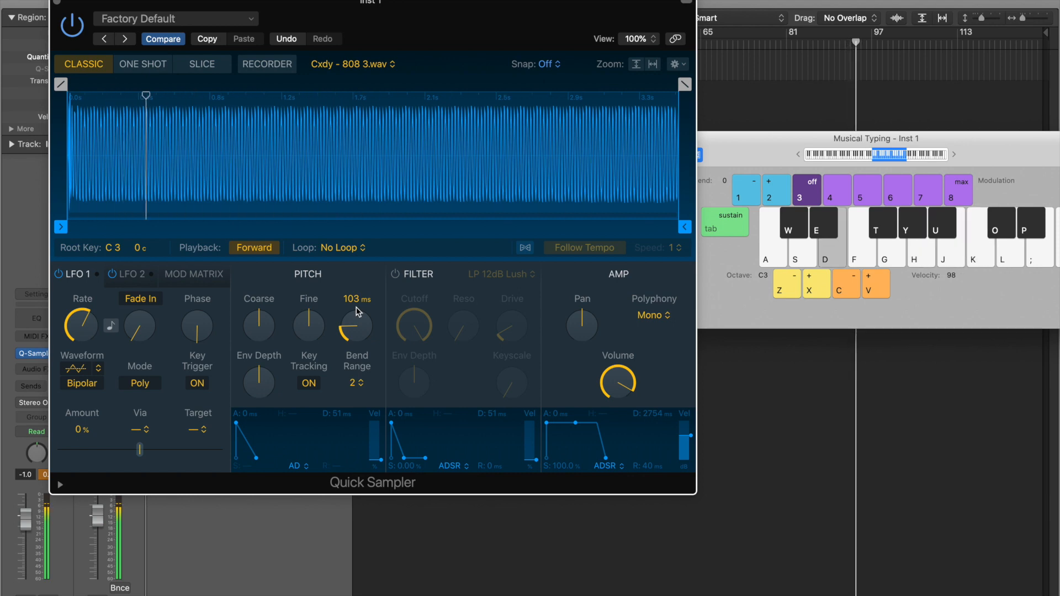
key(h)
key(k)
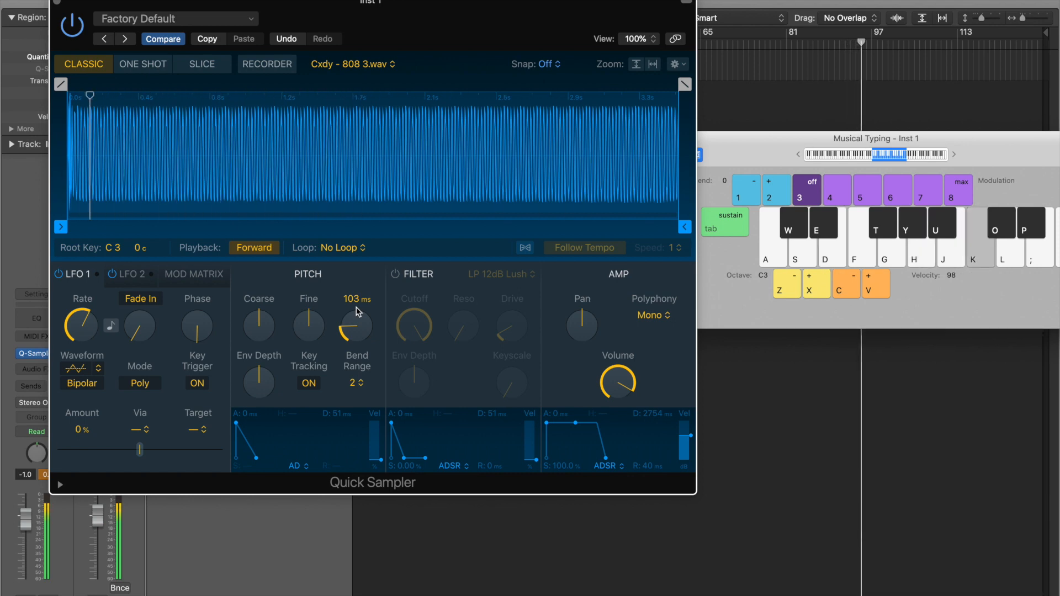
key(j)
key(l)
key(k)
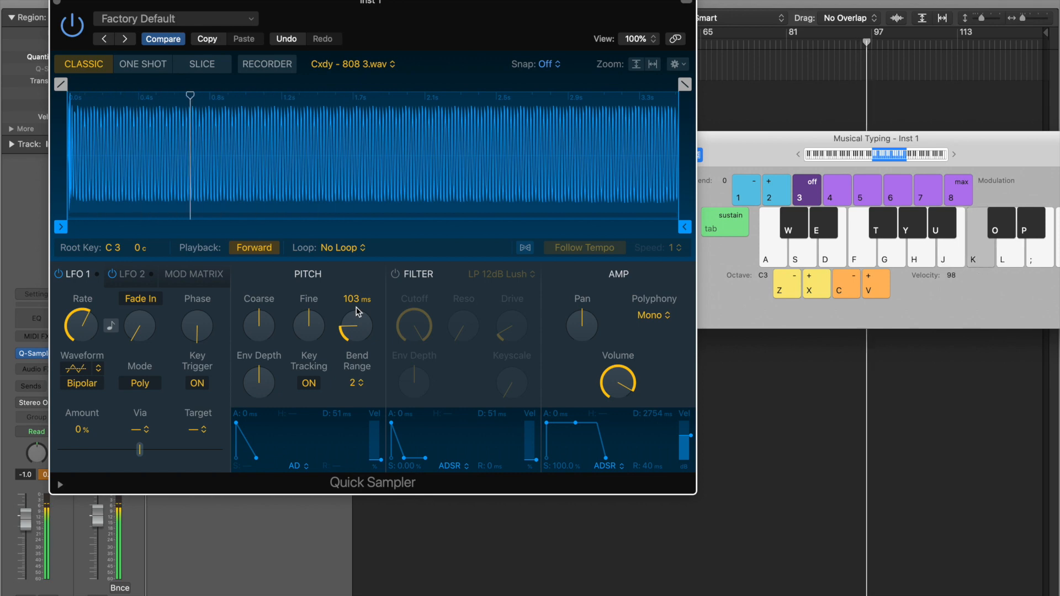
key(h)
key(k)
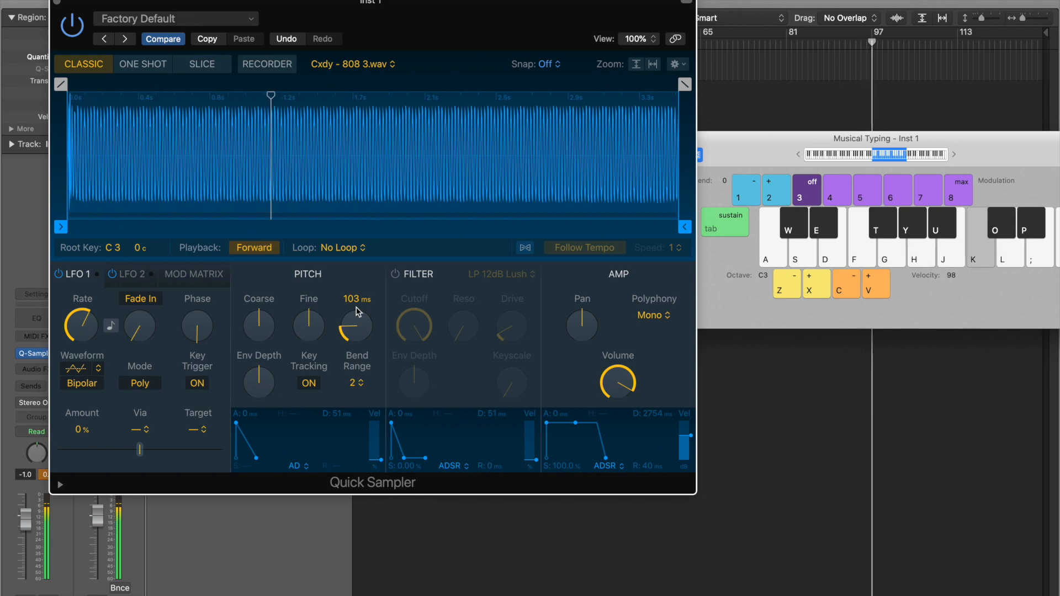
key(j)
key(d)
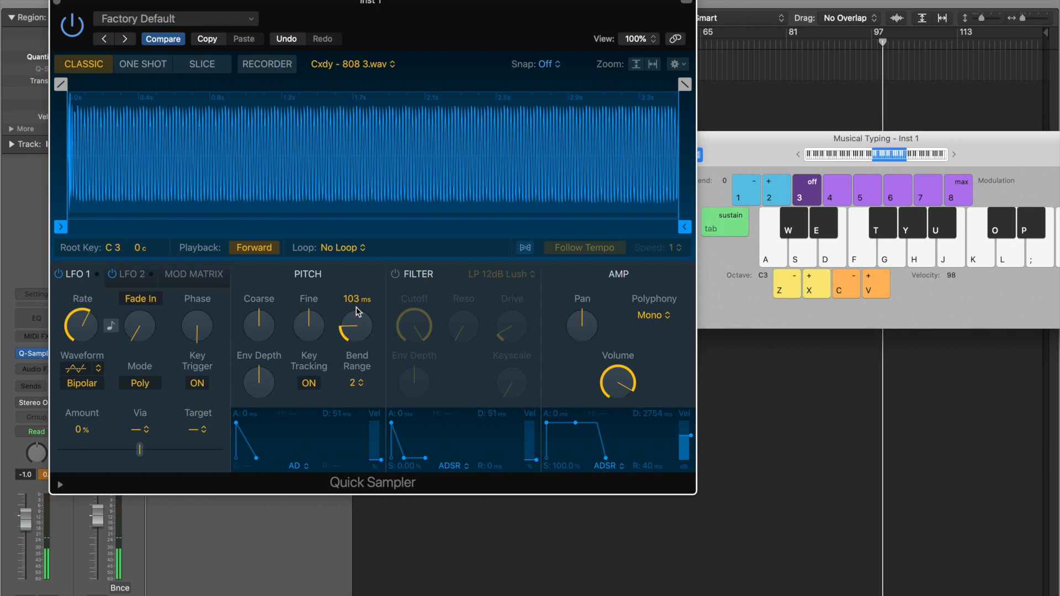
drag(357, 312, 361, 331)
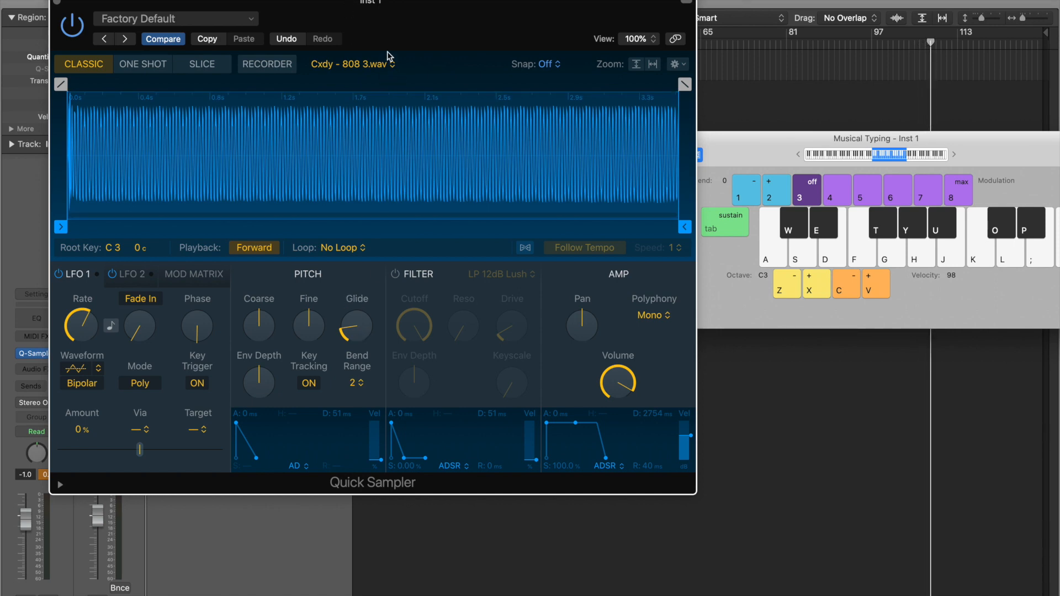
- Stop playback and return to the project start, then lower the Glide knob to 69 ms
key(Return)
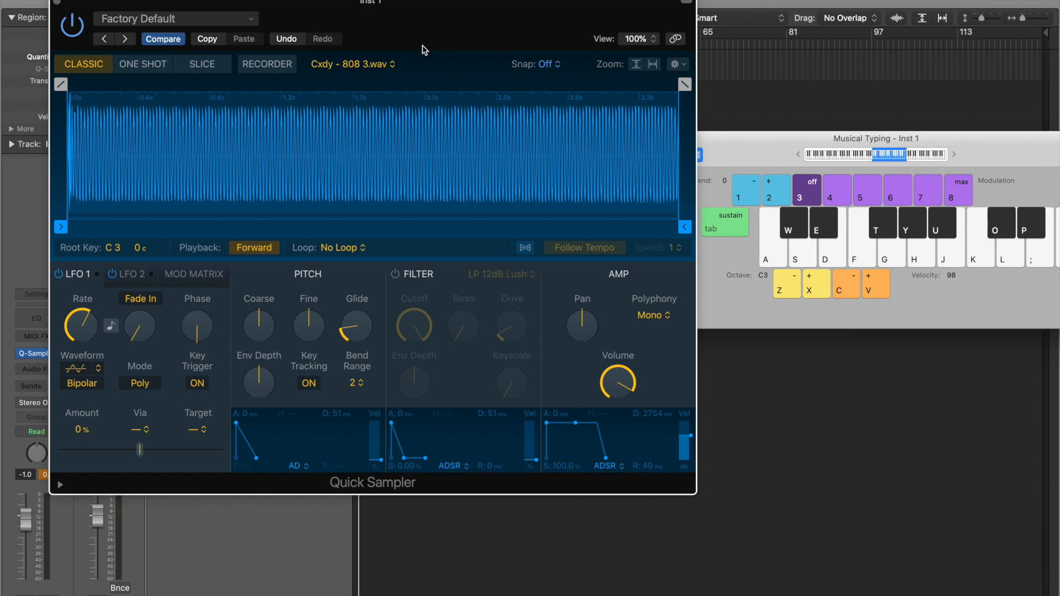
mouse_move(364, 323)
- Lengthen the pitch glide from 69 to 103 and then 142 ms while playing notes
key(h)
key(k)
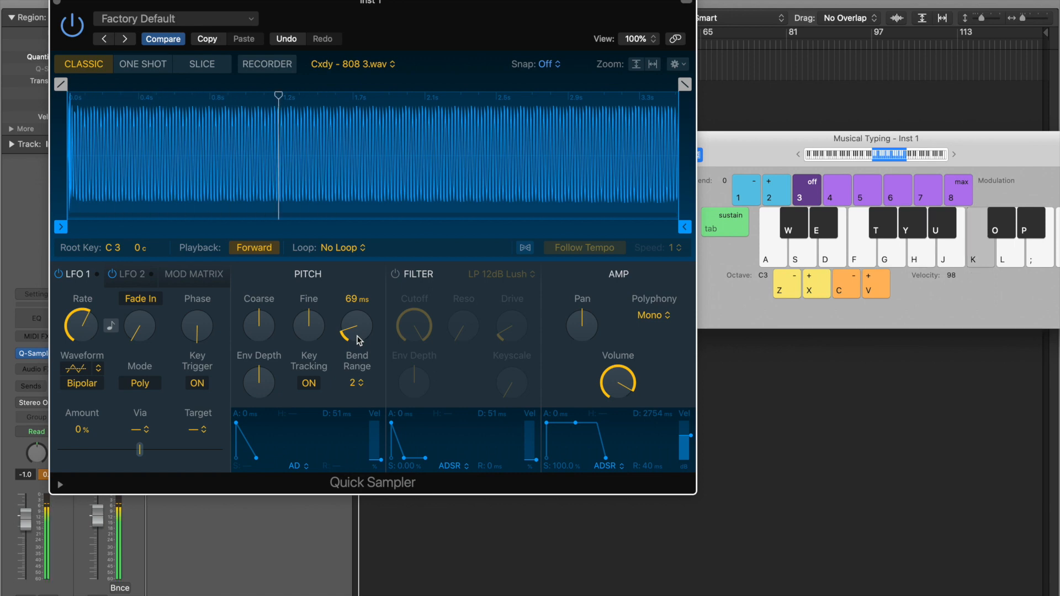
key(j)
key(d)
drag(359, 341, 359, 332)
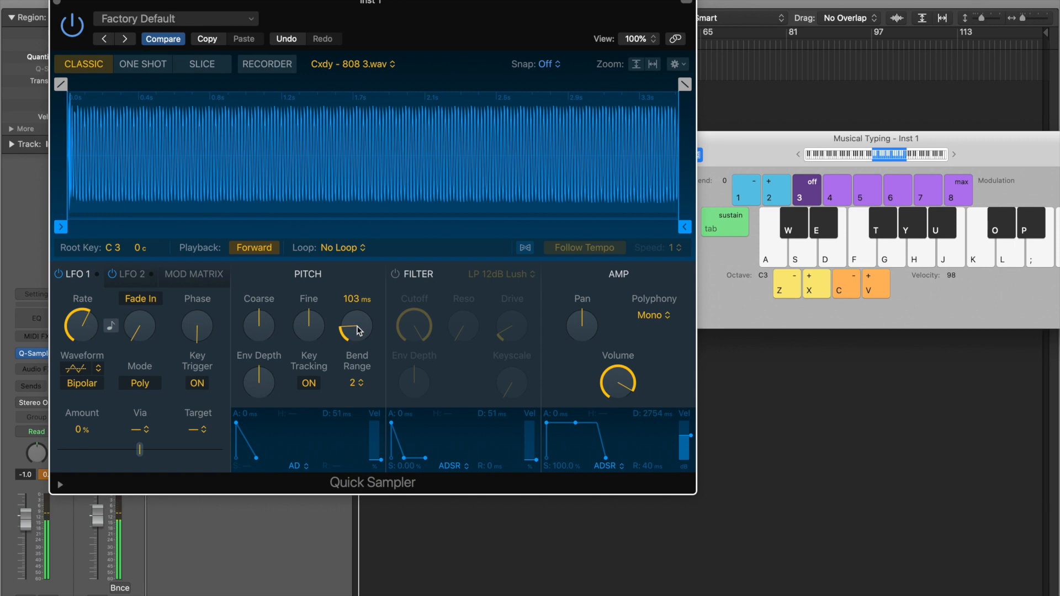
key(h)
key(k)
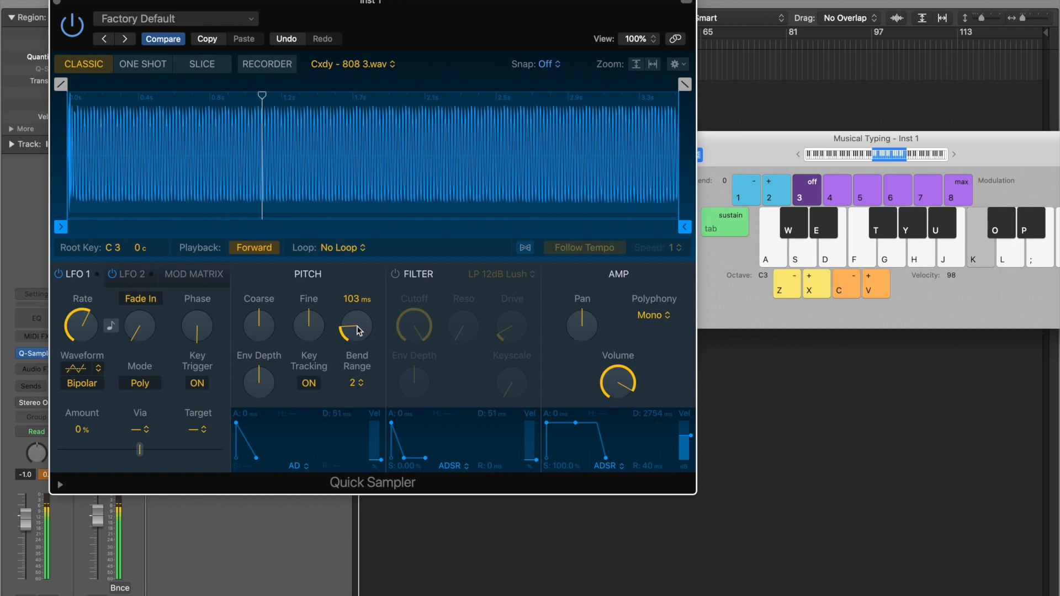
key(j)
key(d)
drag(359, 332, 359, 319)
key(h)
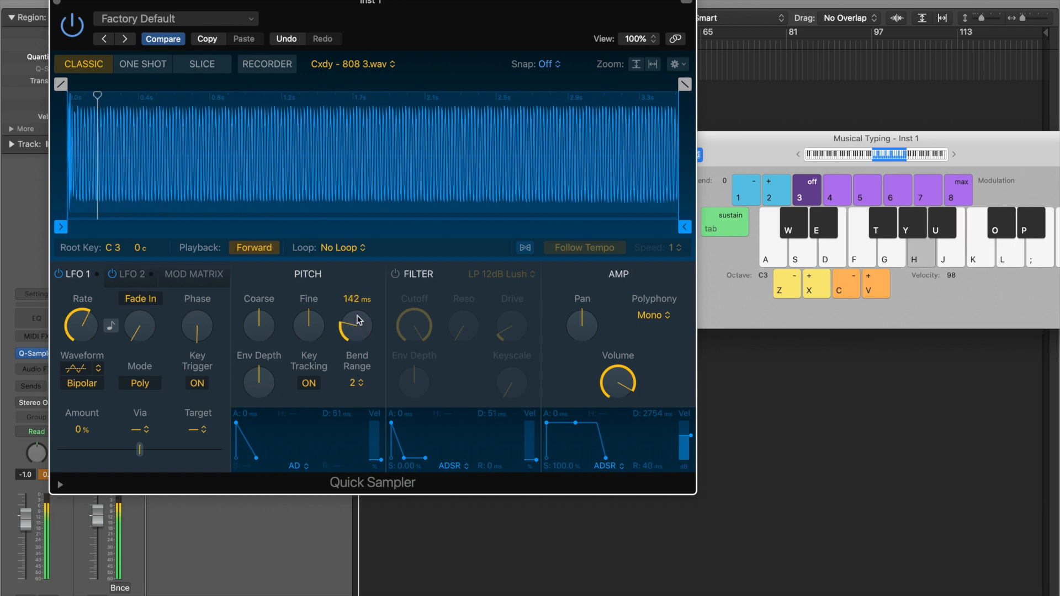
key(k)
key(j)
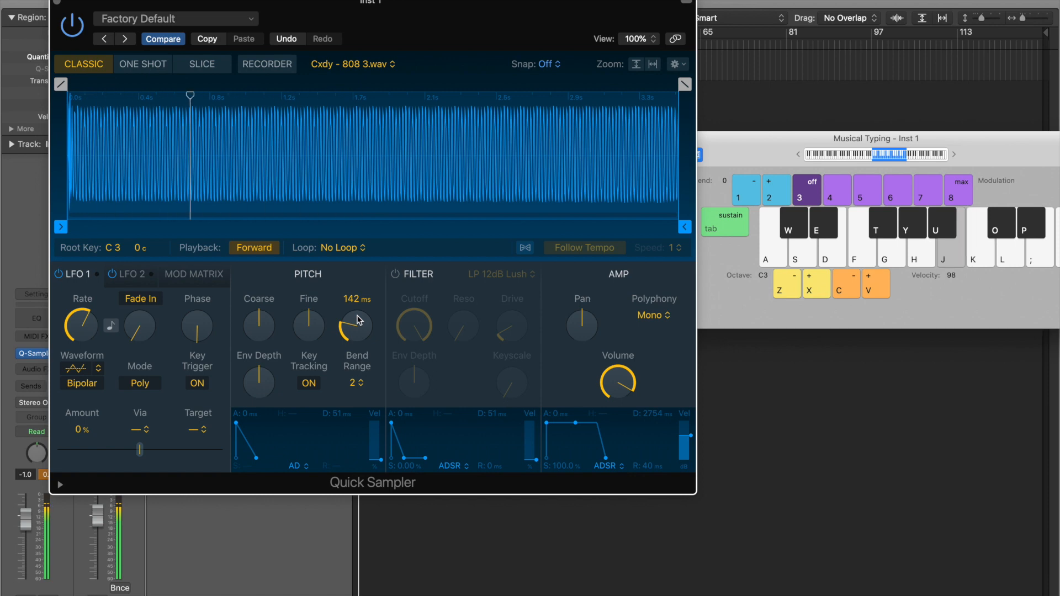
key(d)
- Detune the Fine knob down to about -43 cents, auditioning notes between drags
drag(318, 327, 308, 374)
key(j)
key(d)
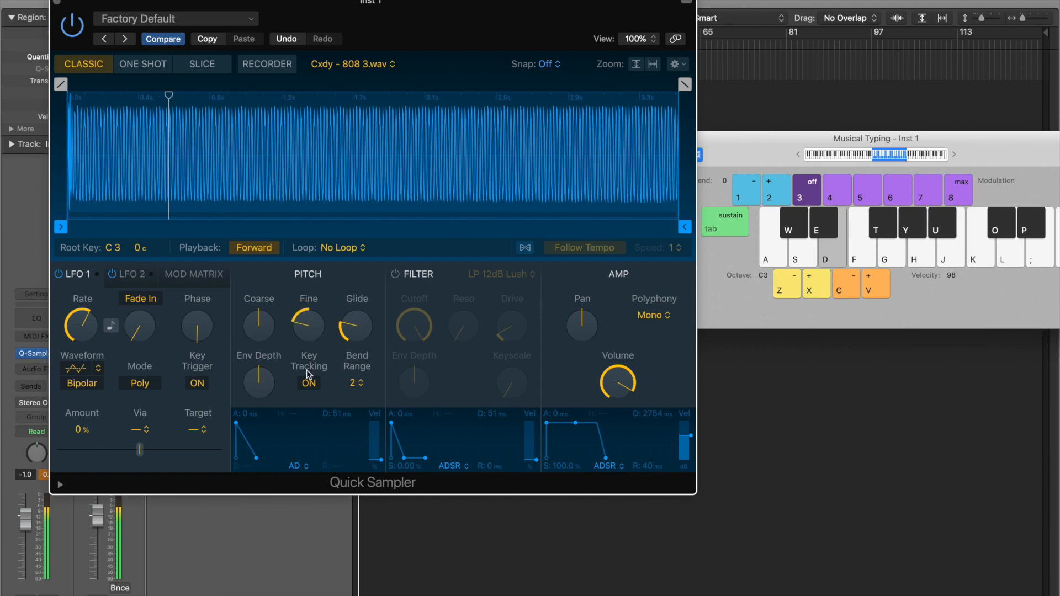
key(s)
drag(307, 335, 308, 388)
- Sweep the Fine tuning up to positive cents, then bring it back to 0 cents
key(h)
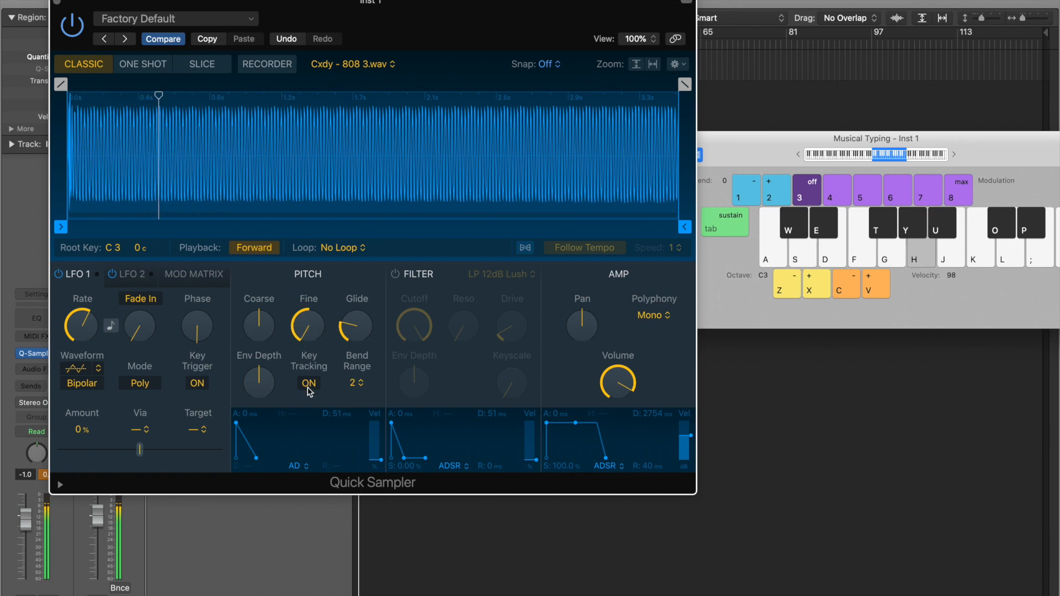
key(d)
mouse_move(318, 308)
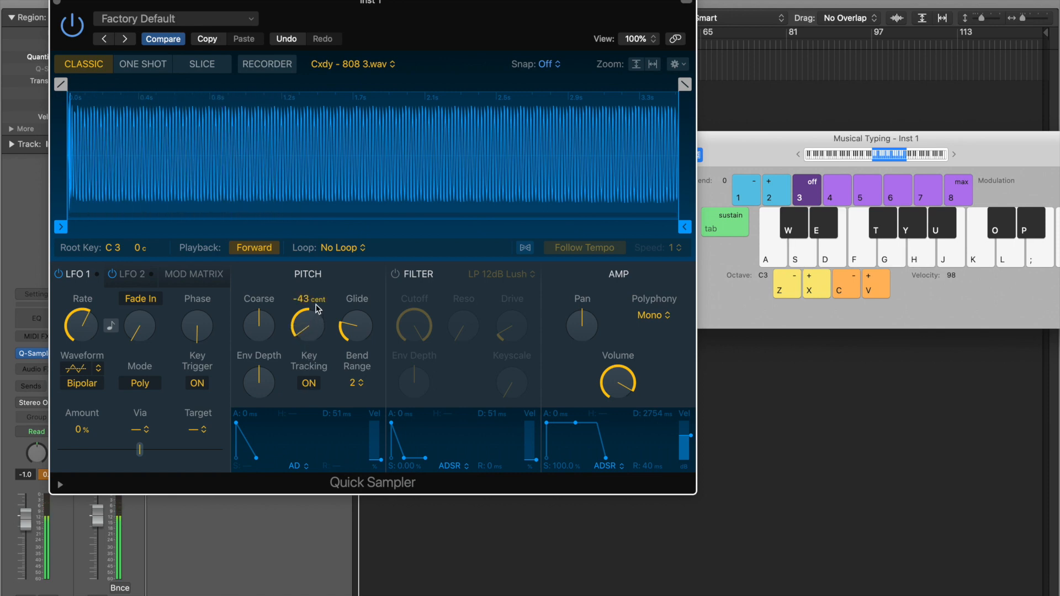
drag(312, 321, 372, 168)
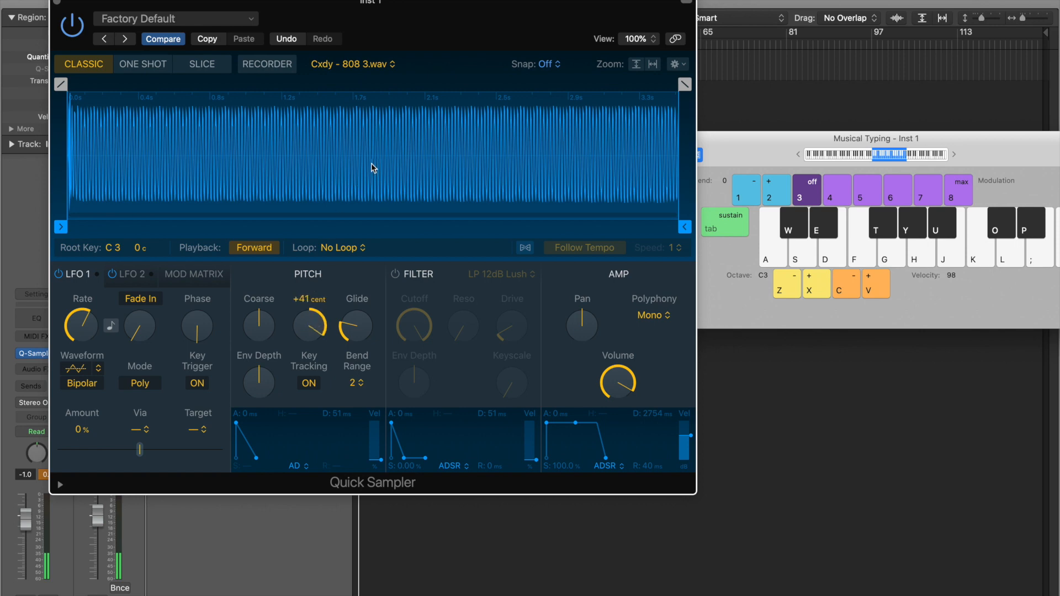
key(h)
key(d)
key(s)
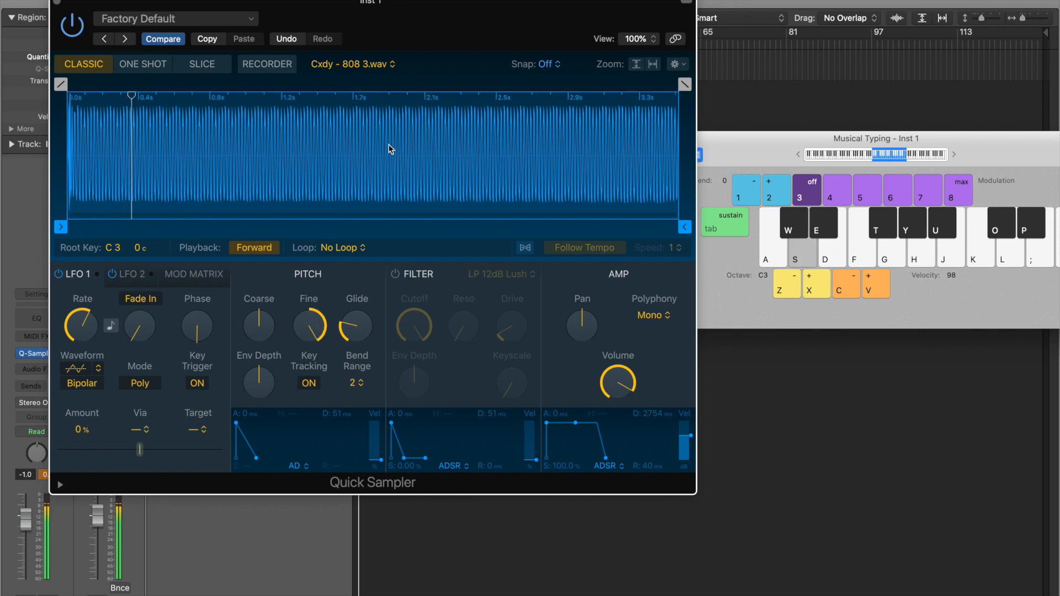
drag(312, 326, 308, 432)
- Raise Coarse pitch to +12, then lower it through +7 to +4 semitones while auditioning
mouse_move(264, 332)
drag(264, 325, 265, 298)
key(h)
key(h)
mouse_move(263, 327)
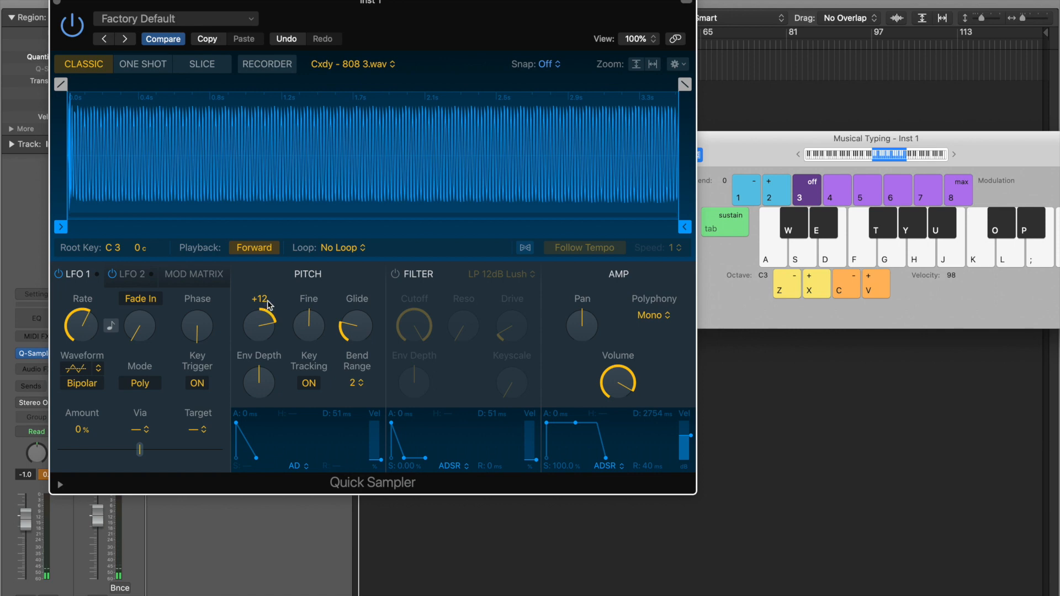
key(h)
key(d)
key(s)
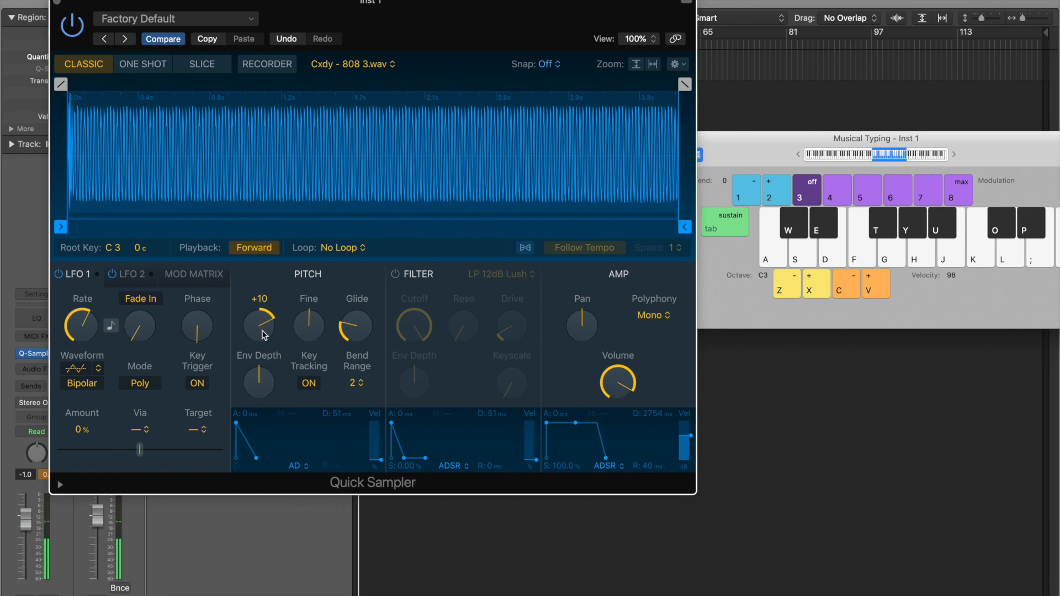
drag(261, 336, 261, 339)
key(h)
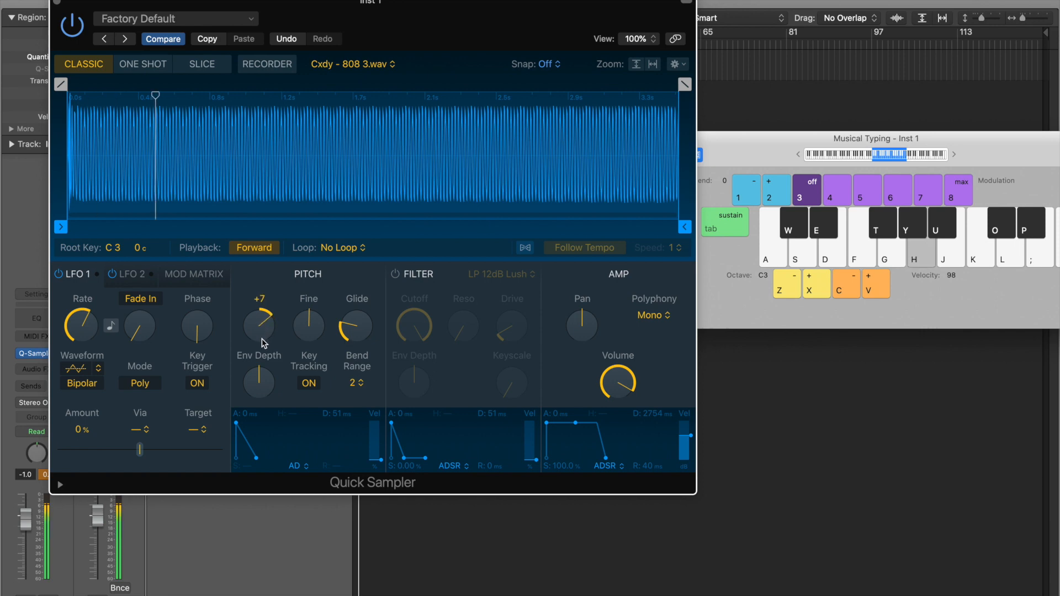
key(d)
key(s)
drag(262, 339, 257, 373)
drag(204, 7, 318, 41)
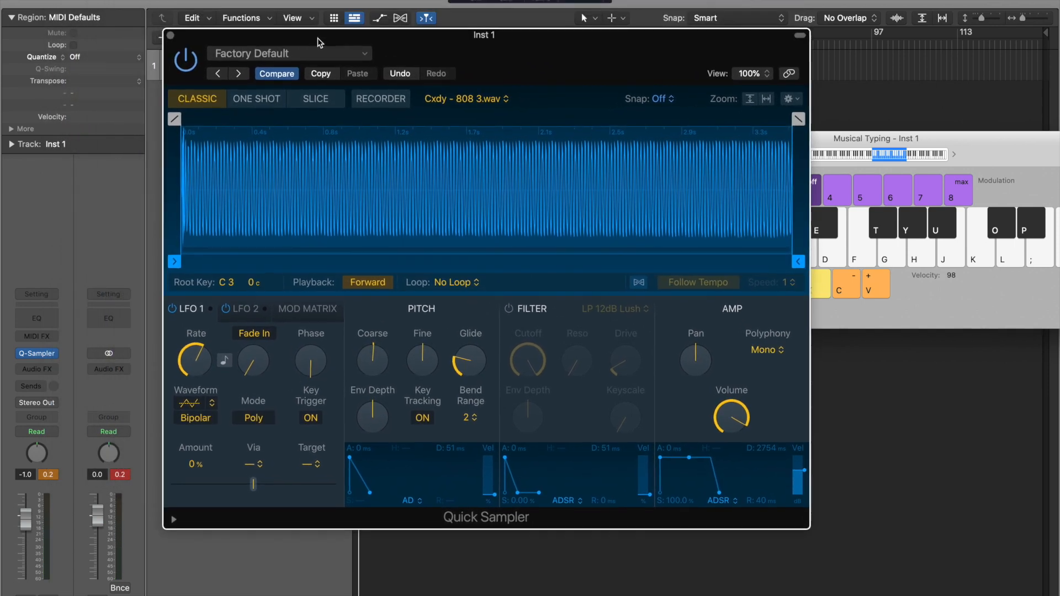
- Reset the Quick Sampler to its default settings and close the 808 sample folder window
click(293, 55)
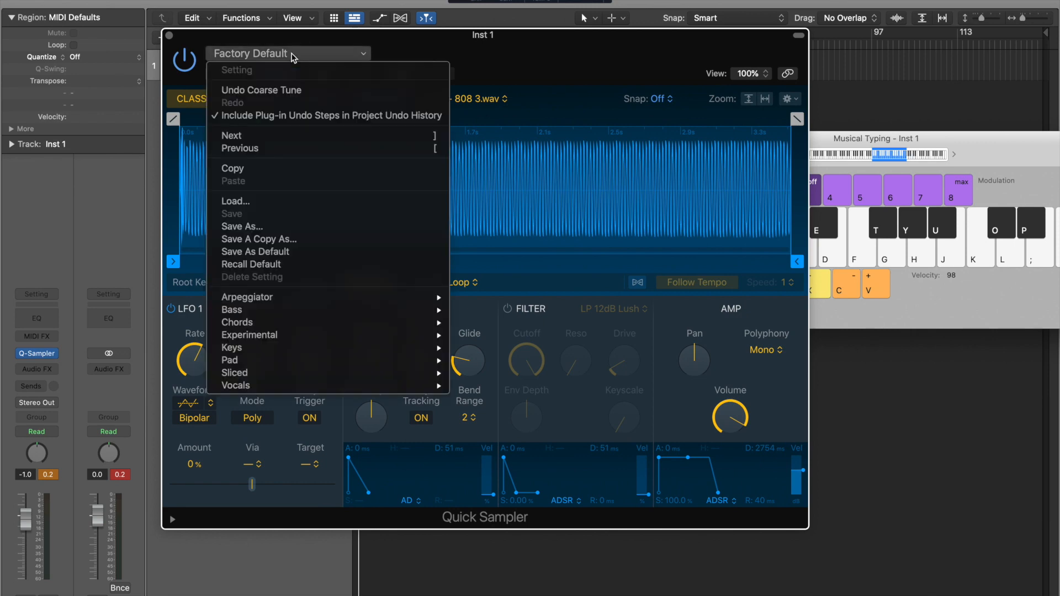
click(271, 265)
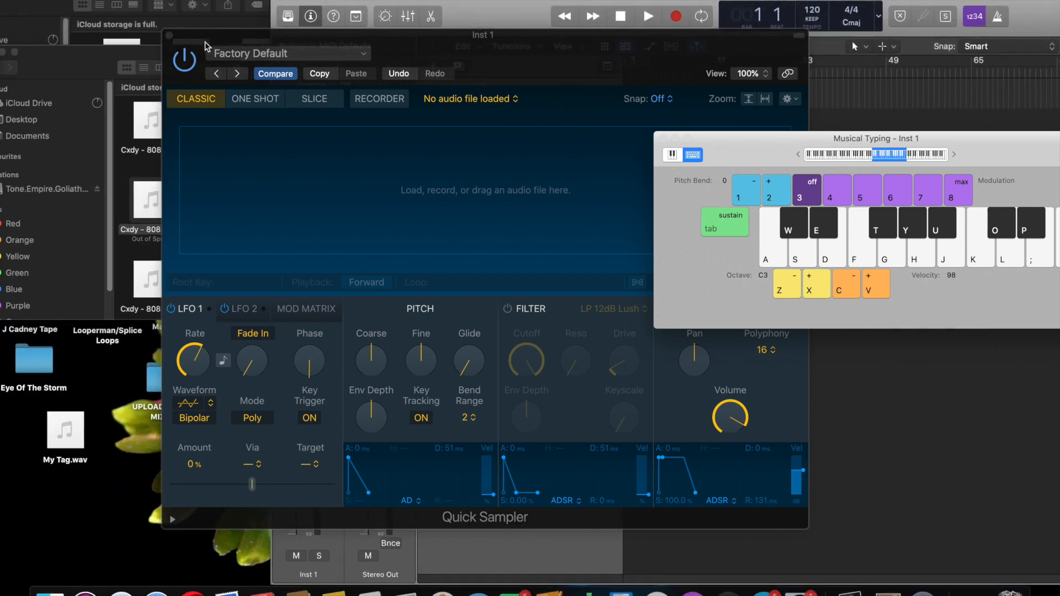
click(99, 114)
click(8, 105)
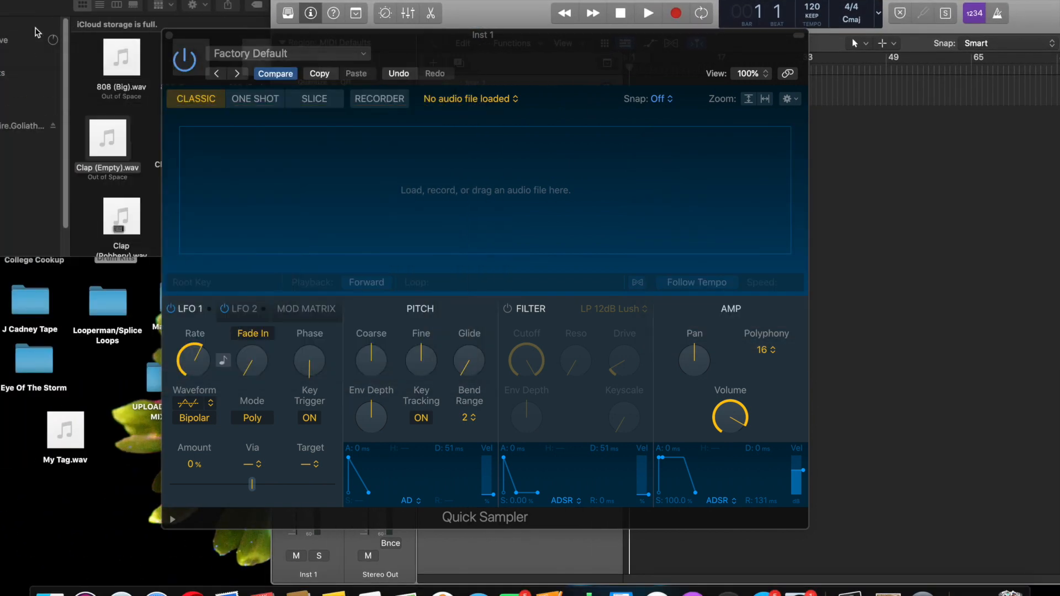
scroll(411, 133, down, 5)
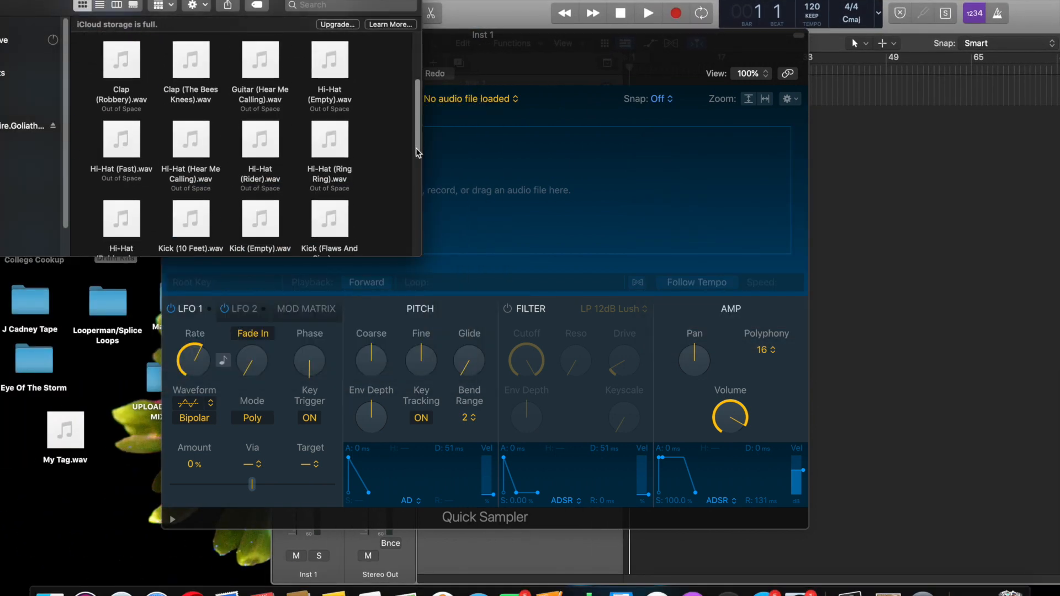
- Preview Hi-Hat (Ring Ring).wav in Finder and drag it into the Quick Sampler
click(330, 139)
key(space)
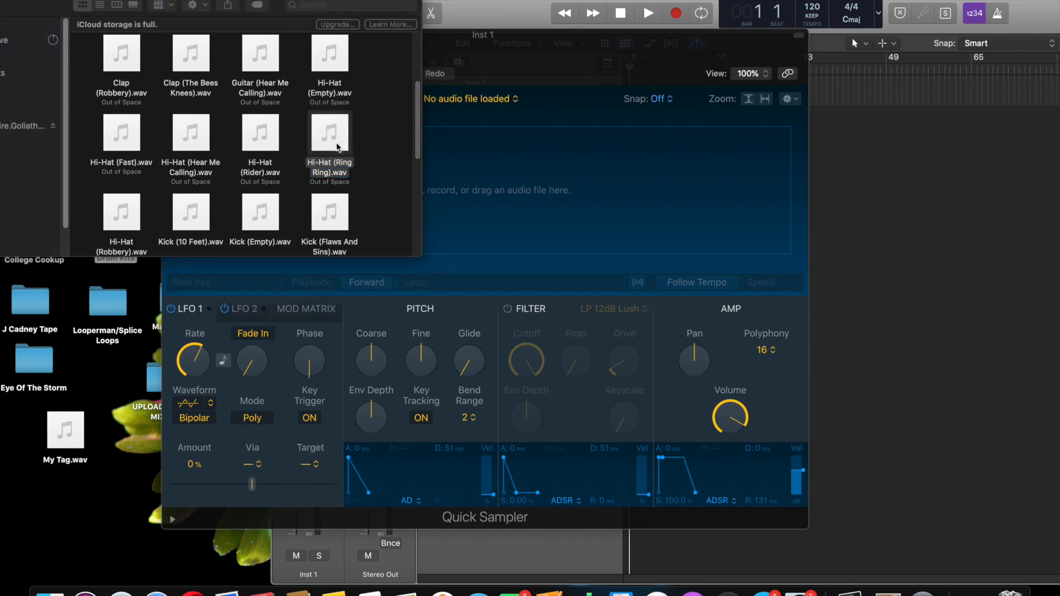
drag(471, 35, 684, 14)
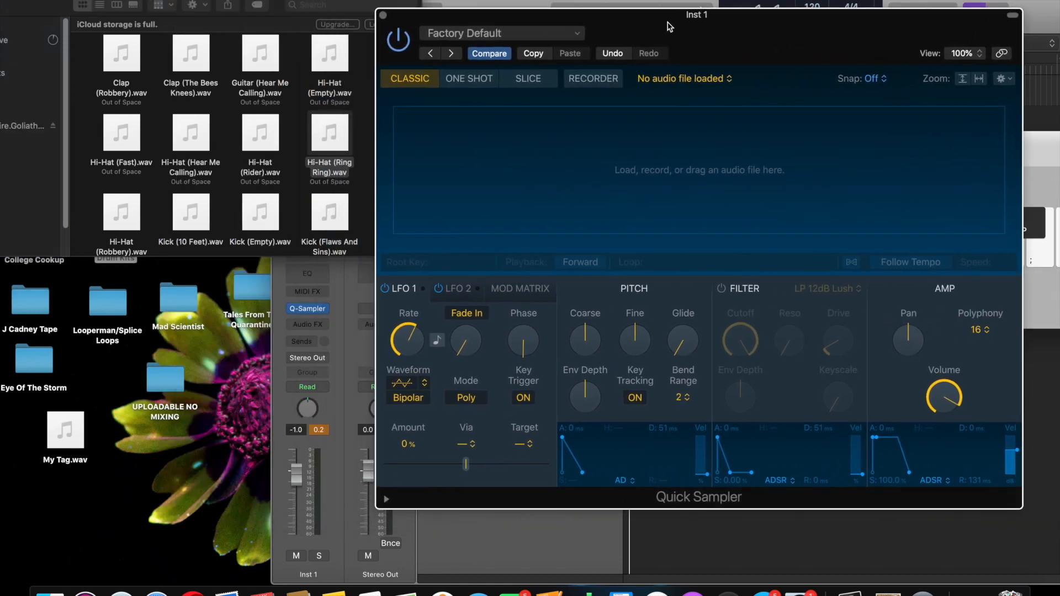
click(334, 135)
drag(375, 142, 535, 149)
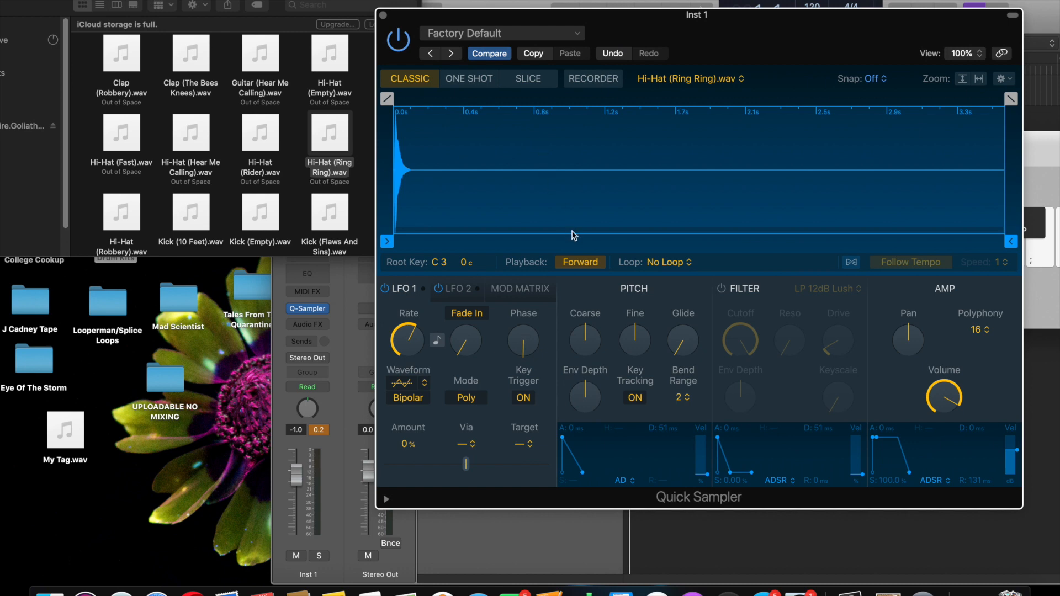
- Show the Musical Typing keyboard beside the sampler and audition the hi-hat with A
click(764, 3)
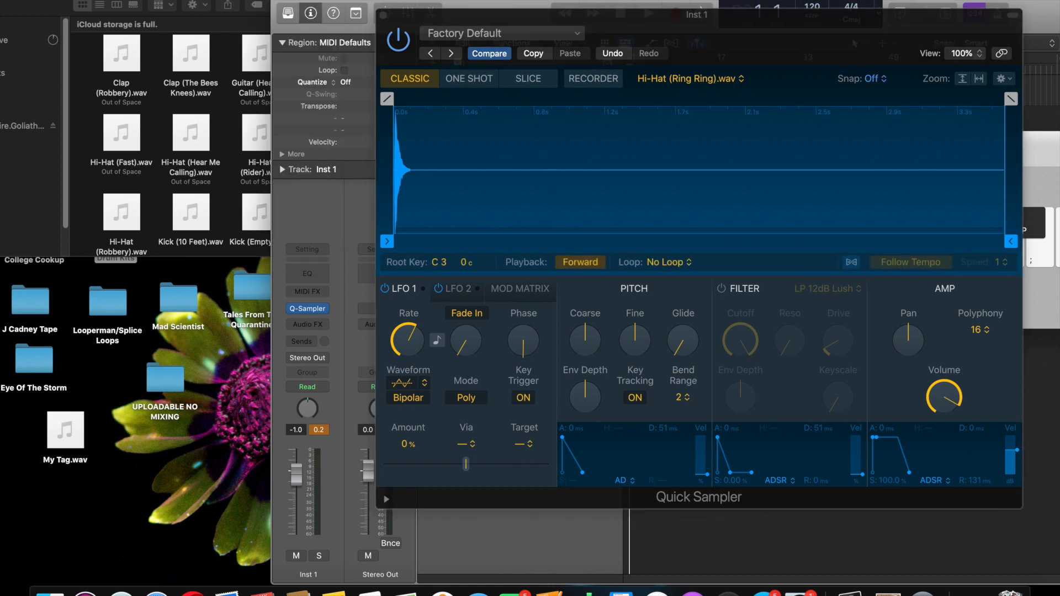
key(ctrl+super+f)
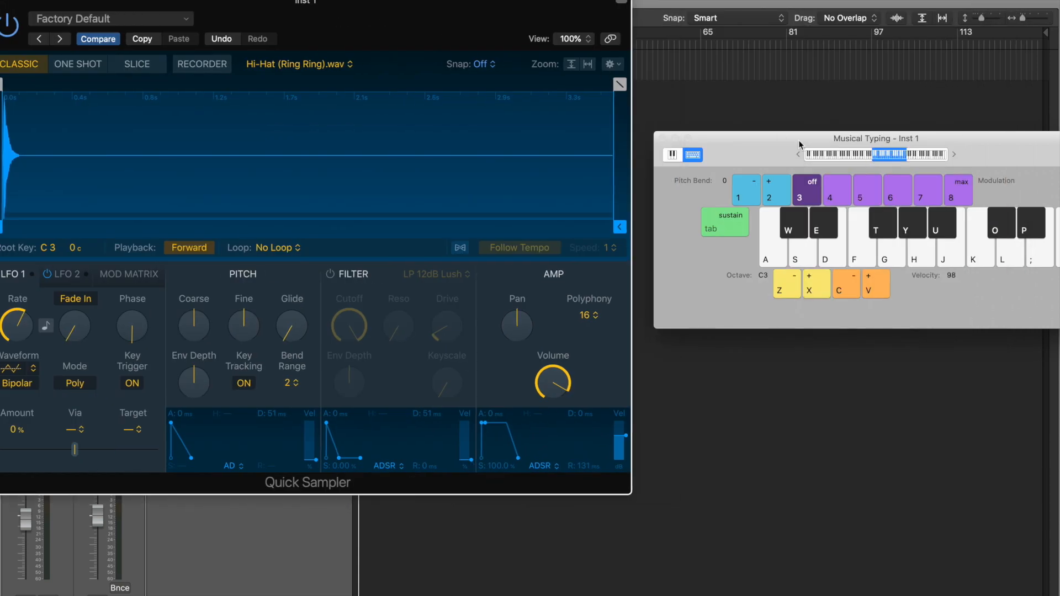
drag(799, 144, 718, 144)
key(a)
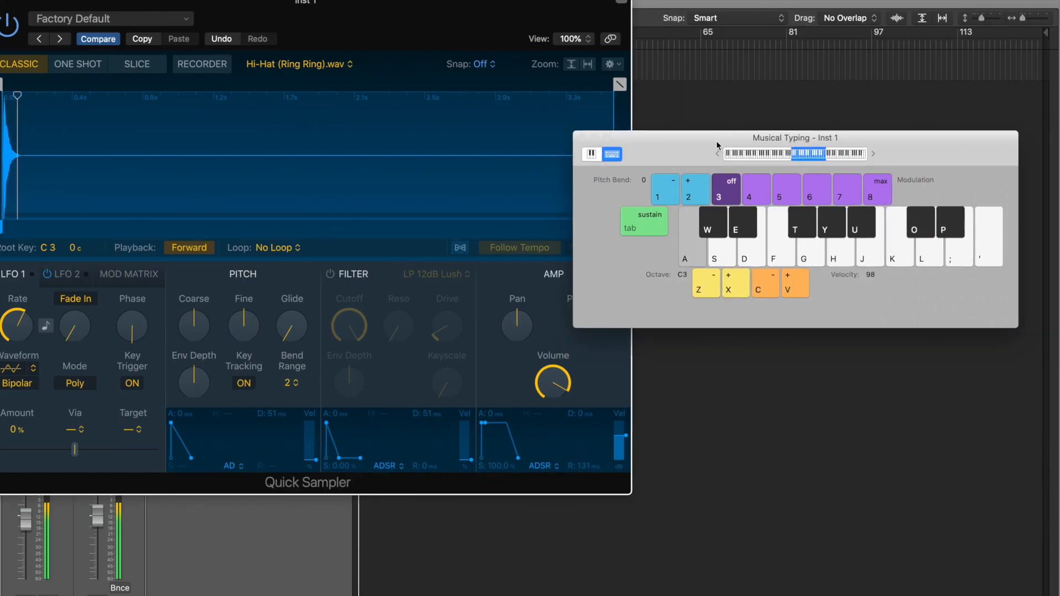
click(450, 35)
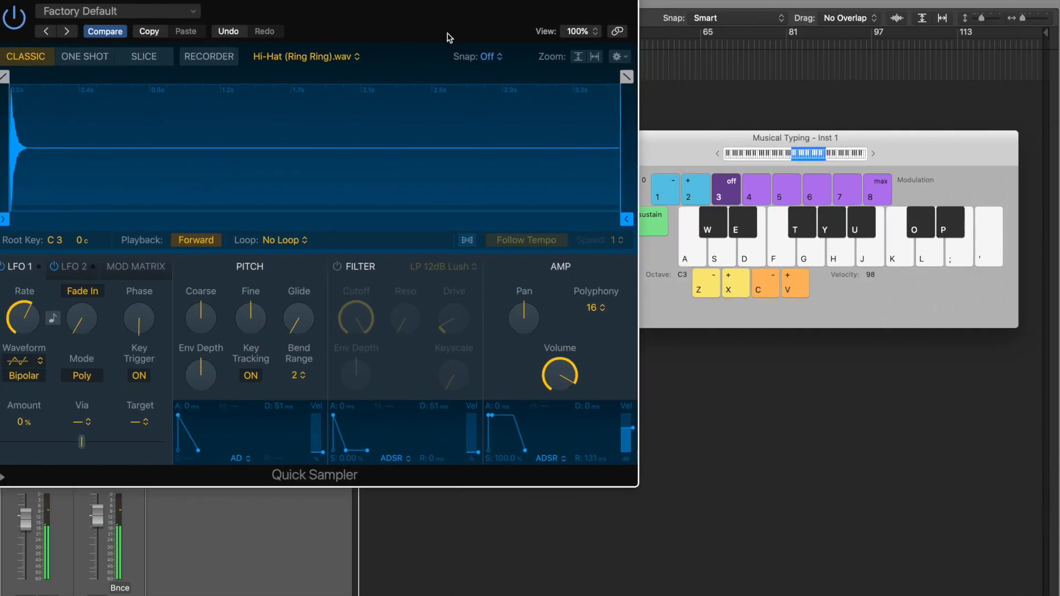
drag(431, 38, 538, 20)
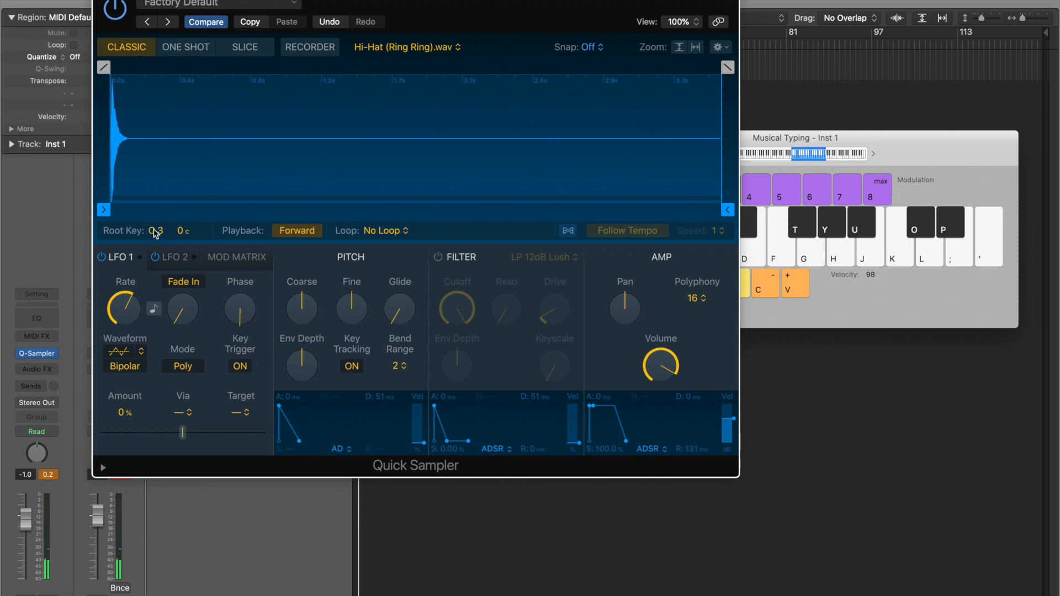
- Trigger the hi-hat four more times, move the sampler window down, and set a cycle at bar 1
click(756, 211)
click(689, 258)
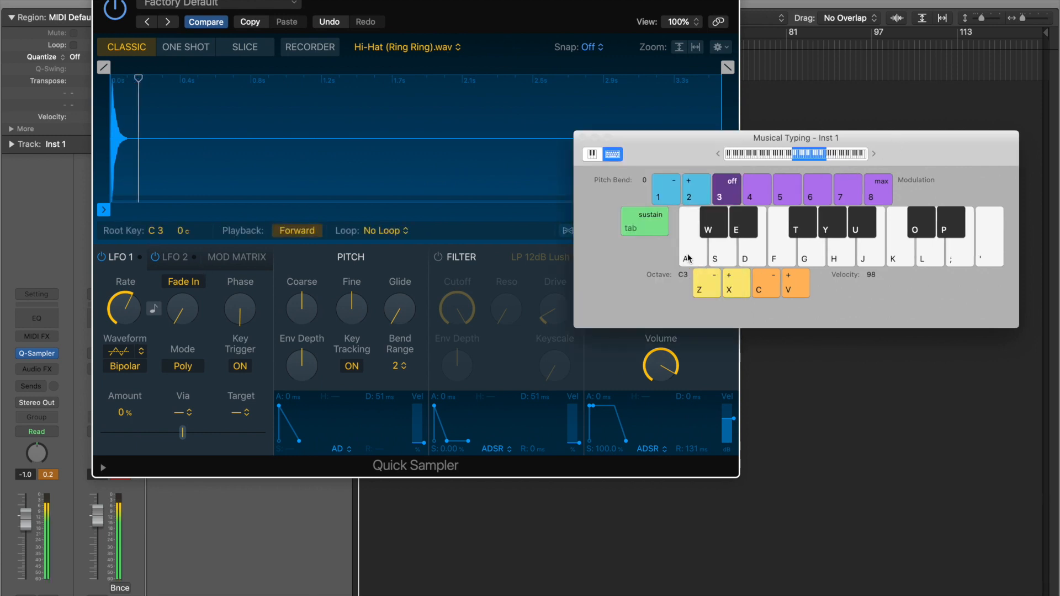
click(689, 258)
click(688, 258)
click(688, 258)
drag(431, 22, 409, 194)
click(365, 30)
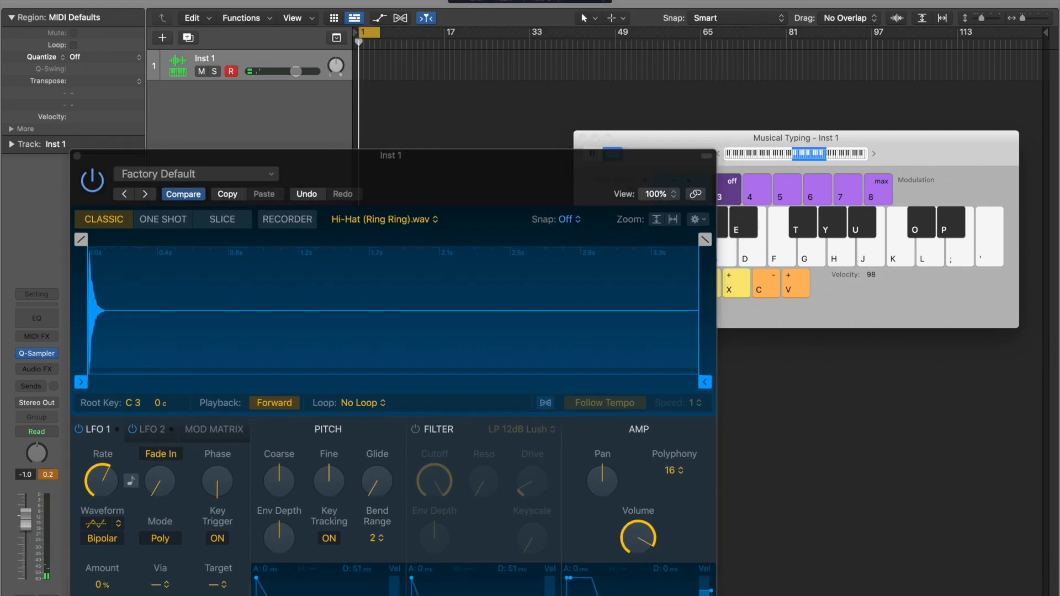
- Record a hi-hat pattern on Inst 1 by playing A during recording
key(r)
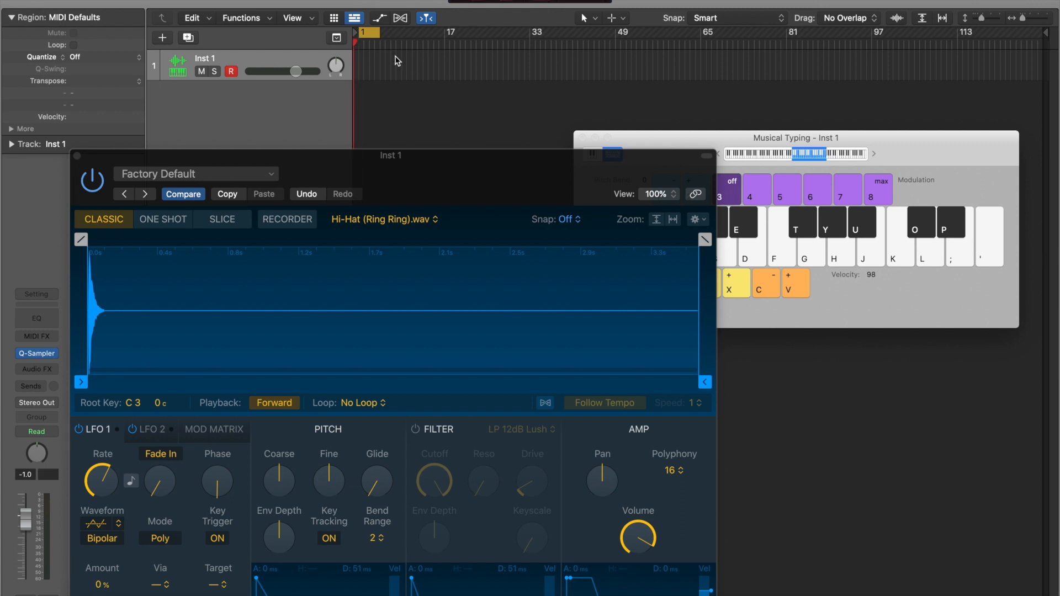
key(a)
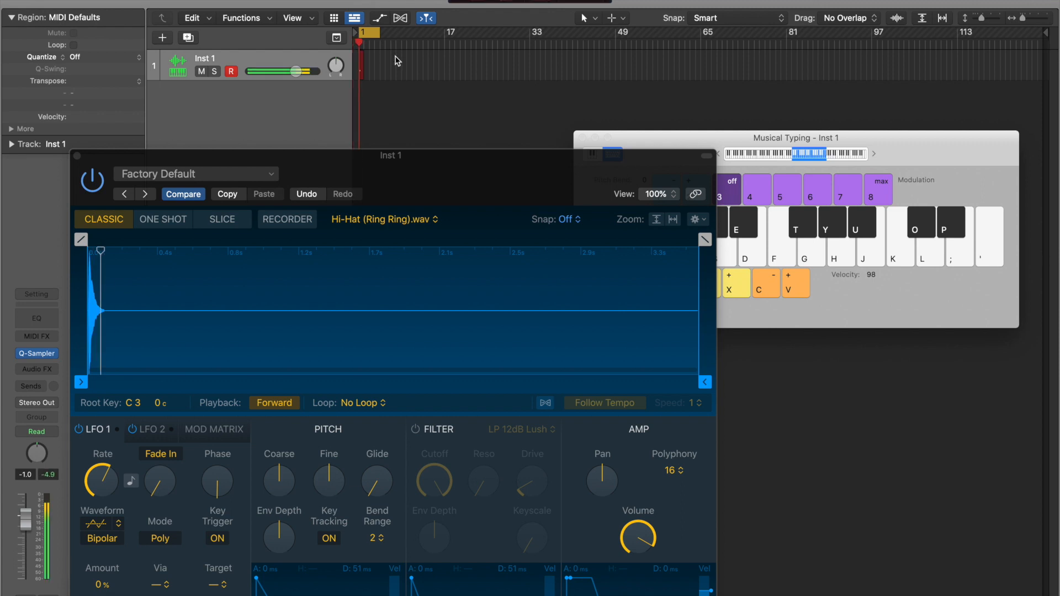
key(a)
key(a)
key(a)
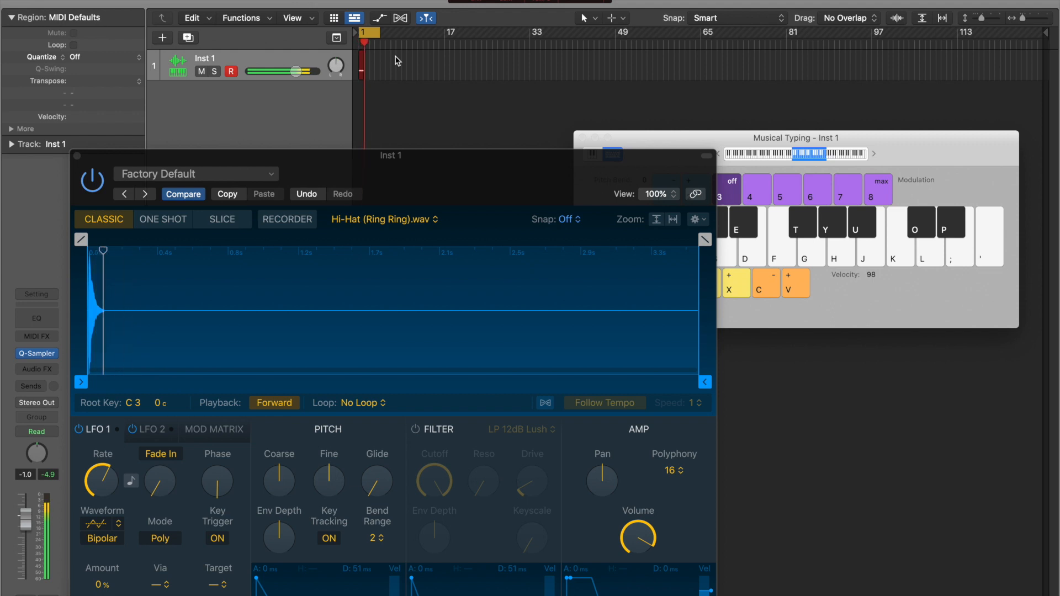
key(space)
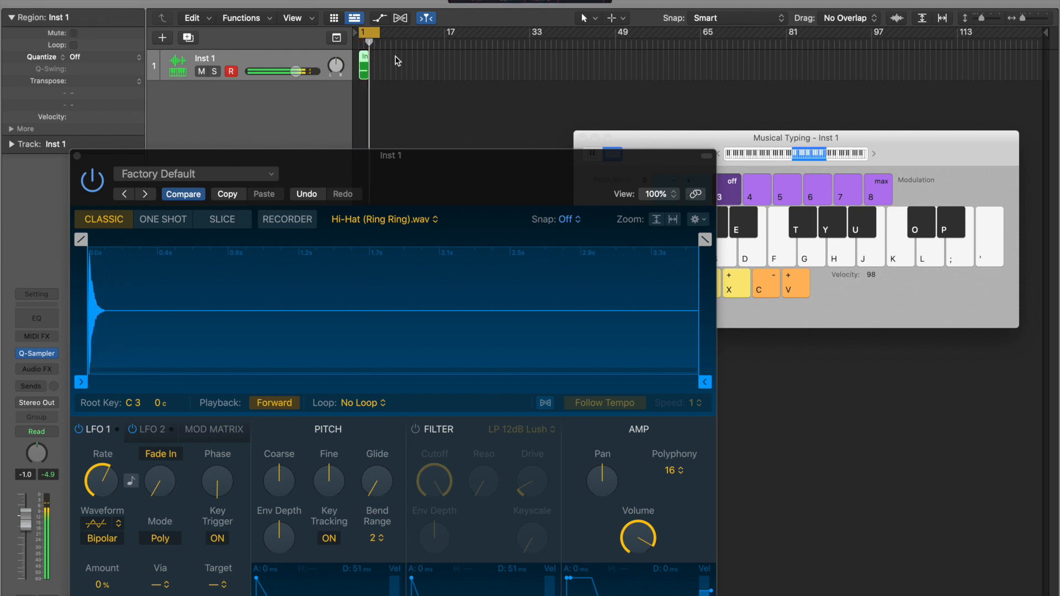
- Open the recorded region in the Piano Roll and select all its notes
click(77, 156)
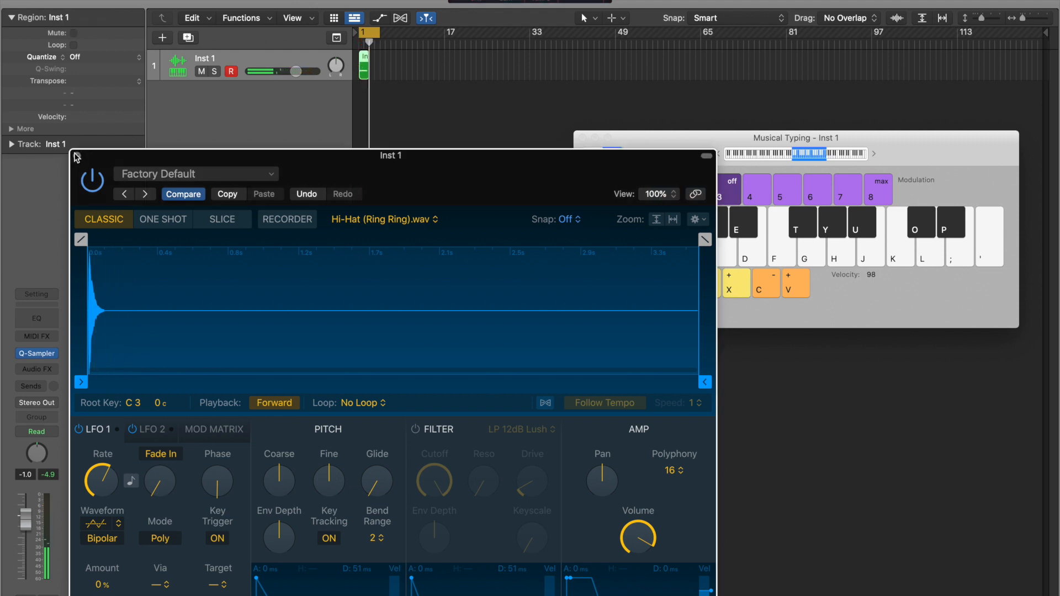
double_click(363, 73)
scroll(498, 390, down, 5)
drag(644, 454, 275, 556)
- Quantize the recorded notes and switch to a custom layout with a finer grid division
key(q)
key(space)
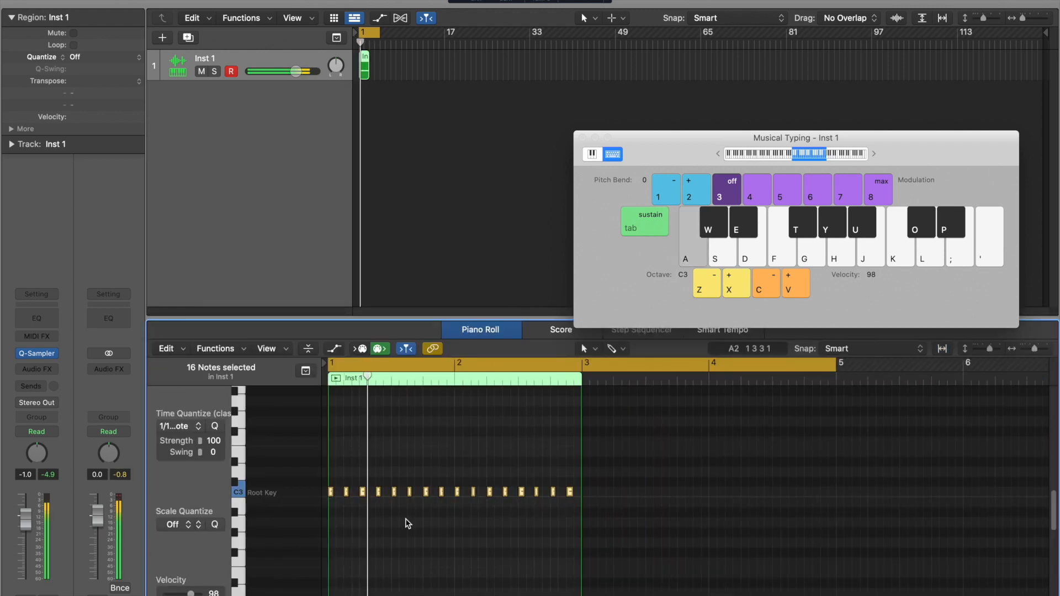
click(577, 1)
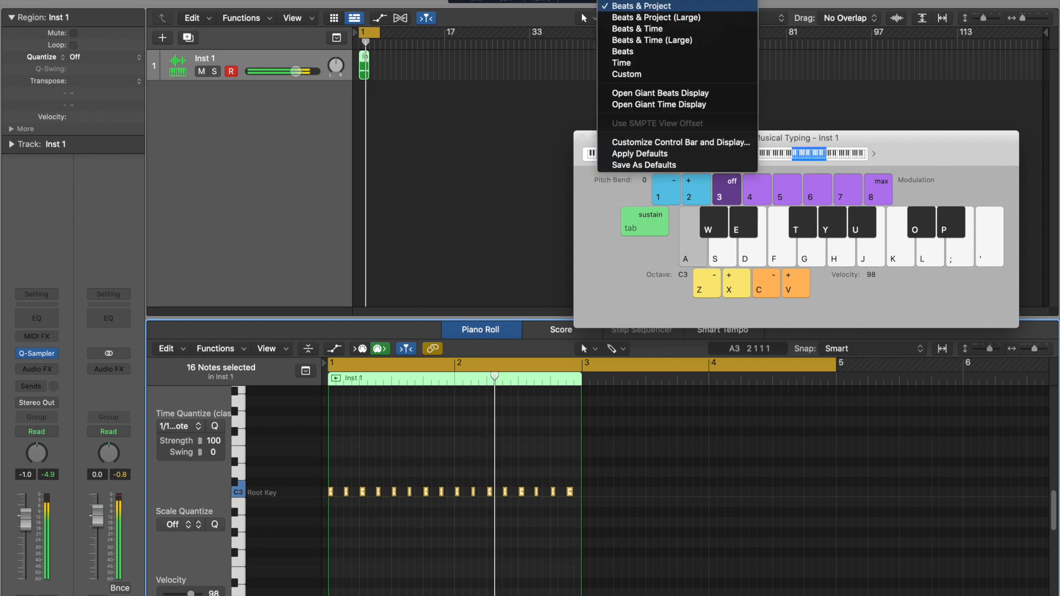
click(621, 78)
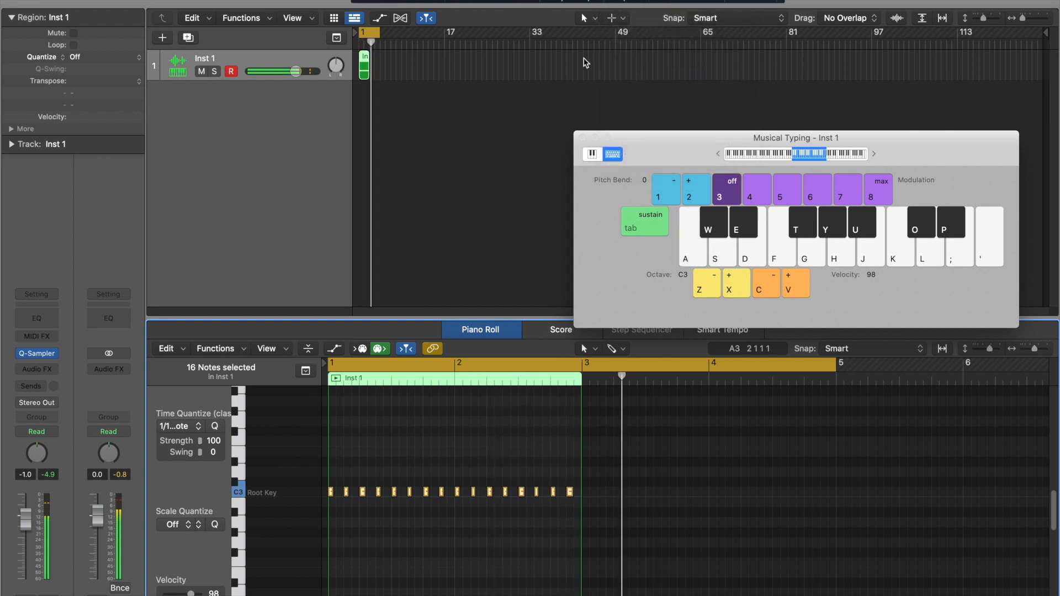
click(633, 1)
click(634, 8)
key(space)
- Zoom the Piano Roll in and lower the third hi-hat note to B2
key(Return)
scroll(458, 495, up, 5)
click(459, 495)
drag(436, 490, 465, 510)
key(space)
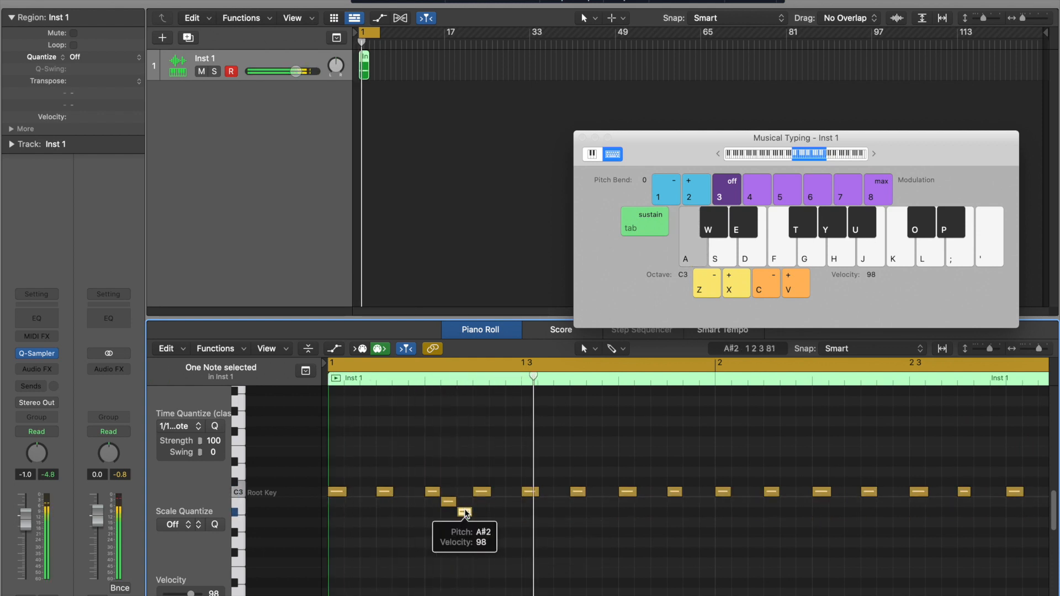
- Add a rising D3–D#3 run, extend the region to bar 5, and copy the 16 C3 notes
click(773, 492)
drag(775, 496, 804, 451)
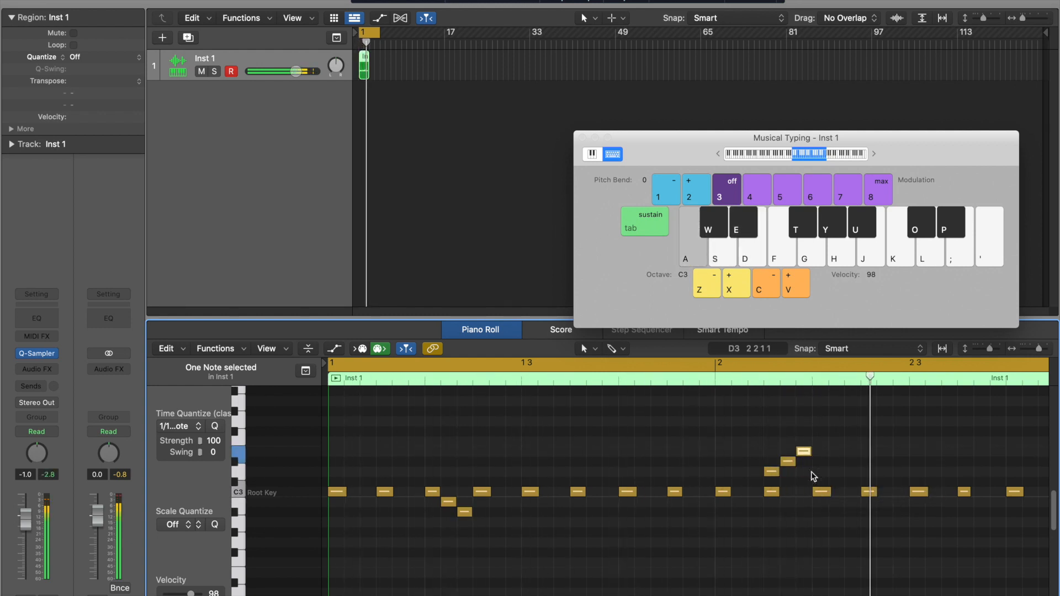
scroll(556, 506, down, 5)
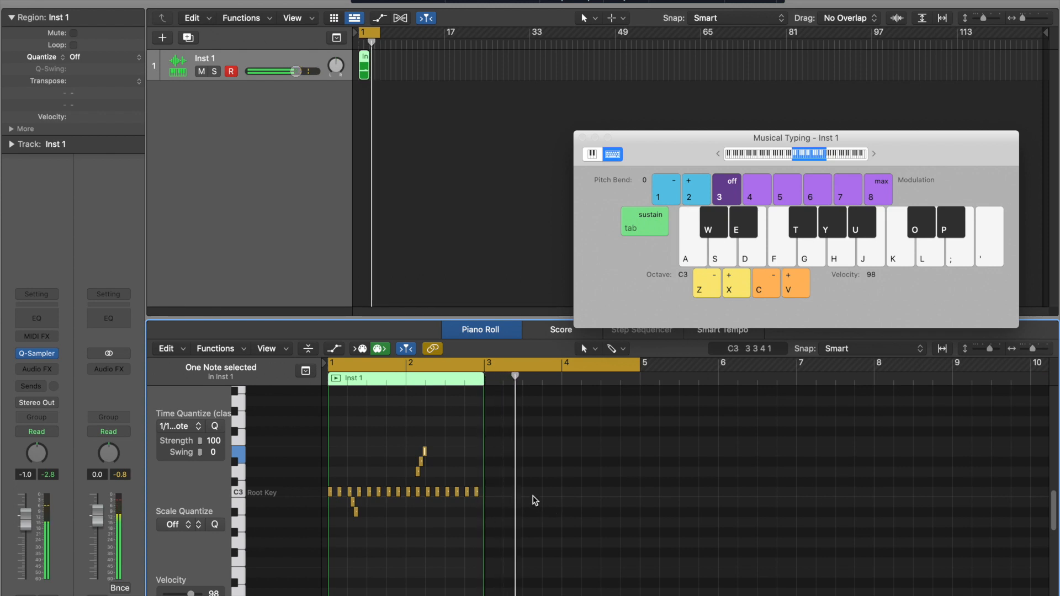
drag(484, 436, 639, 449)
drag(360, 493, 484, 492)
- Place the copied pattern at bar 3 and lower a note there to A2
key(Return)
key(space)
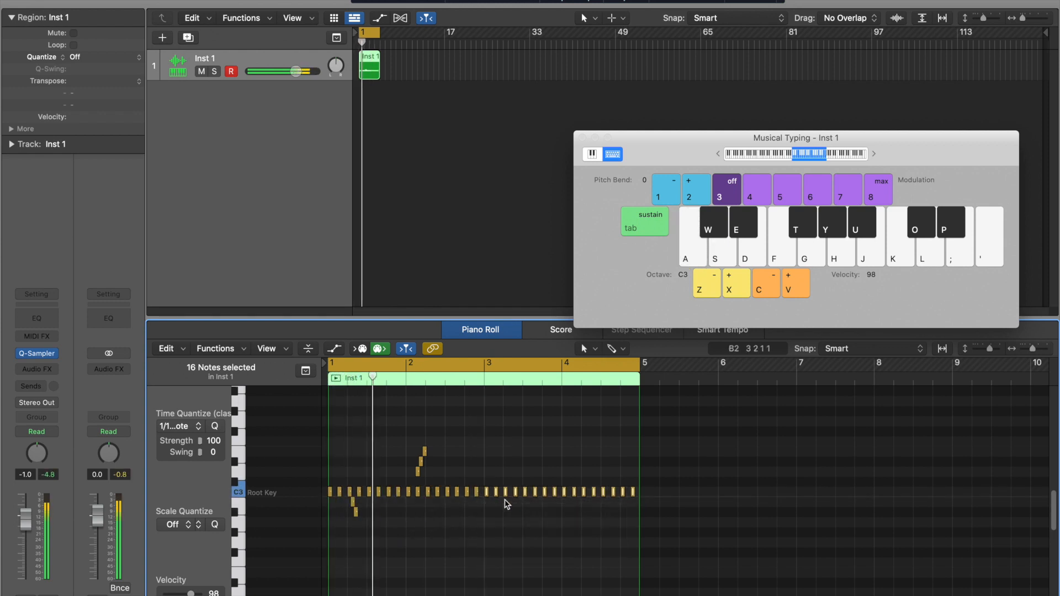
drag(505, 491, 506, 525)
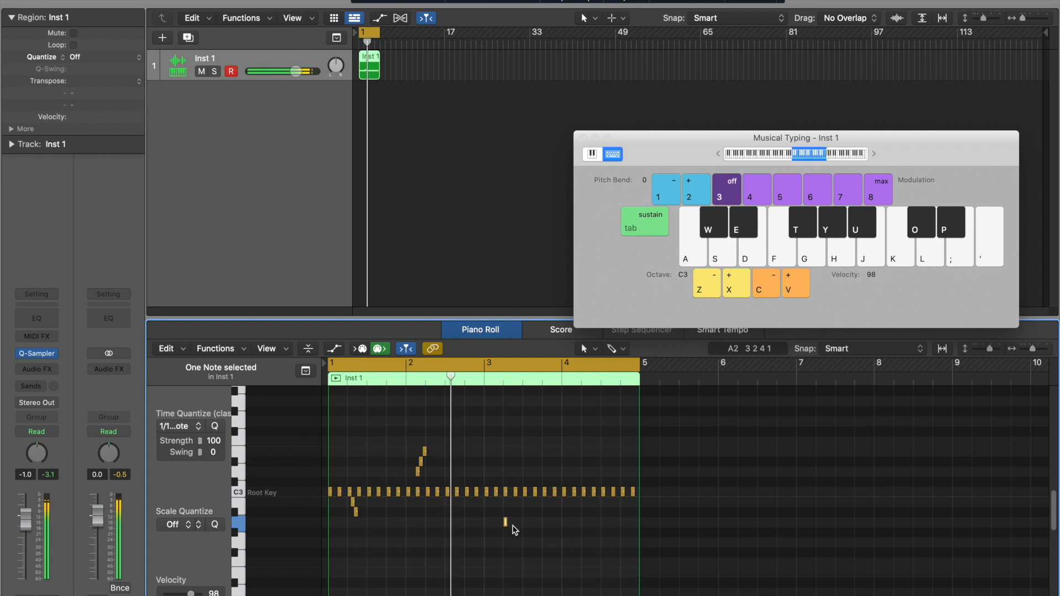
scroll(513, 531, up, 5)
- Copy the A2 note rightward into a tight low roll and play the pattern from bar 1
drag(725, 524, 771, 523)
click(721, 381)
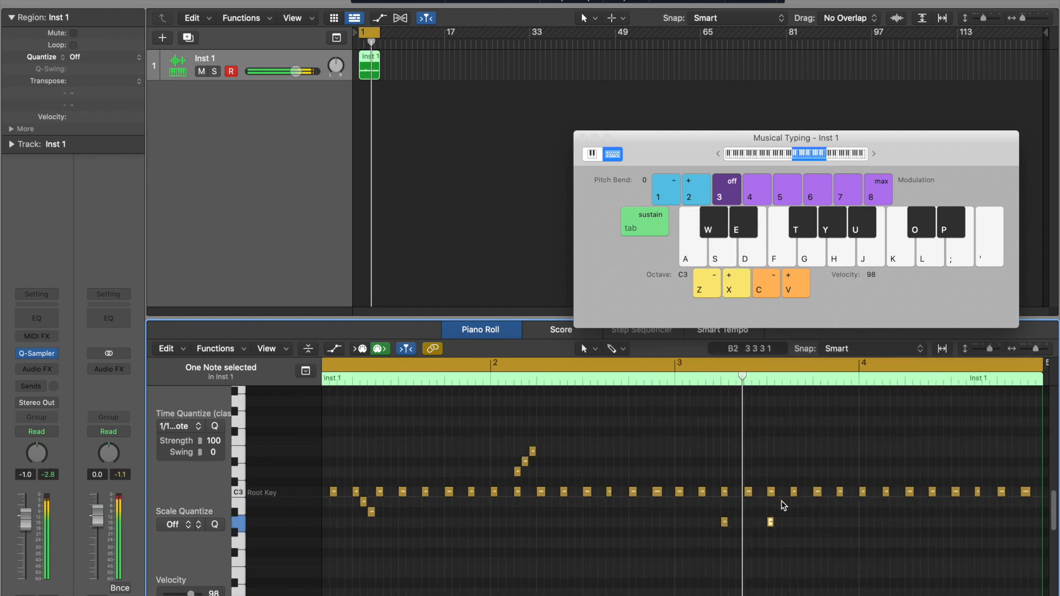
mouse_move(769, 524)
mouse_down()
mouse_move(792, 525)
mouse_move(765, 522)
mouse_move(770, 533)
mouse_up()
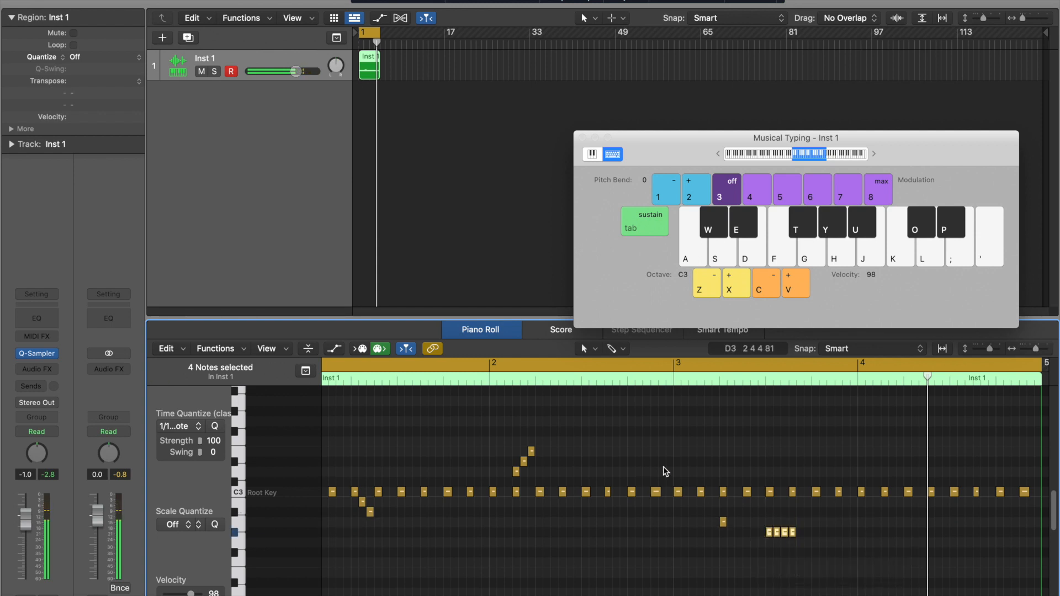
key(space)
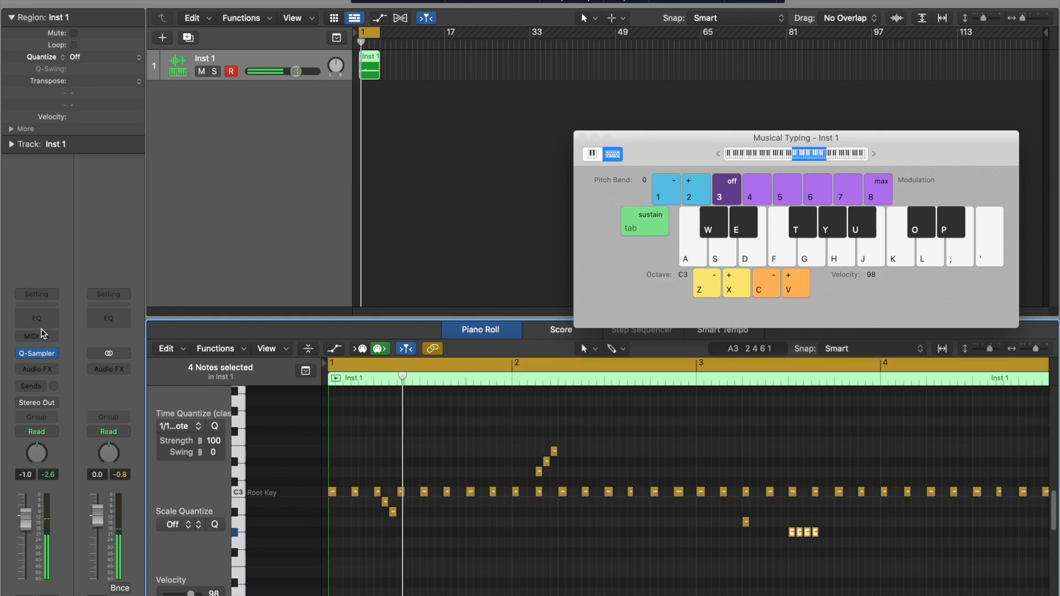
click(36, 354)
- Drag the Quick Sampler window up so the whole hi-hat waveform is visible
drag(463, 169, 448, 42)
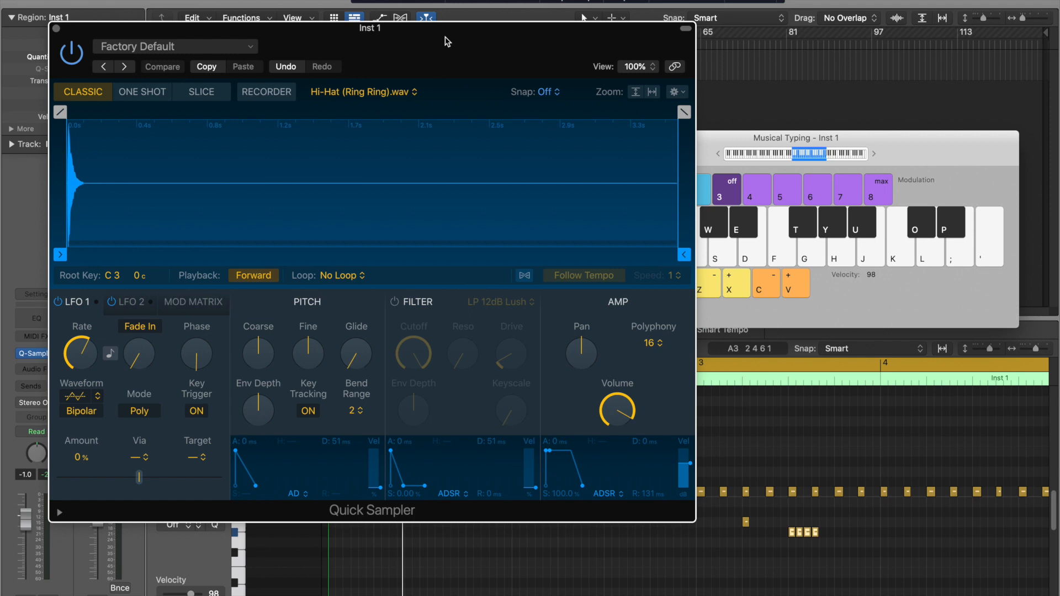